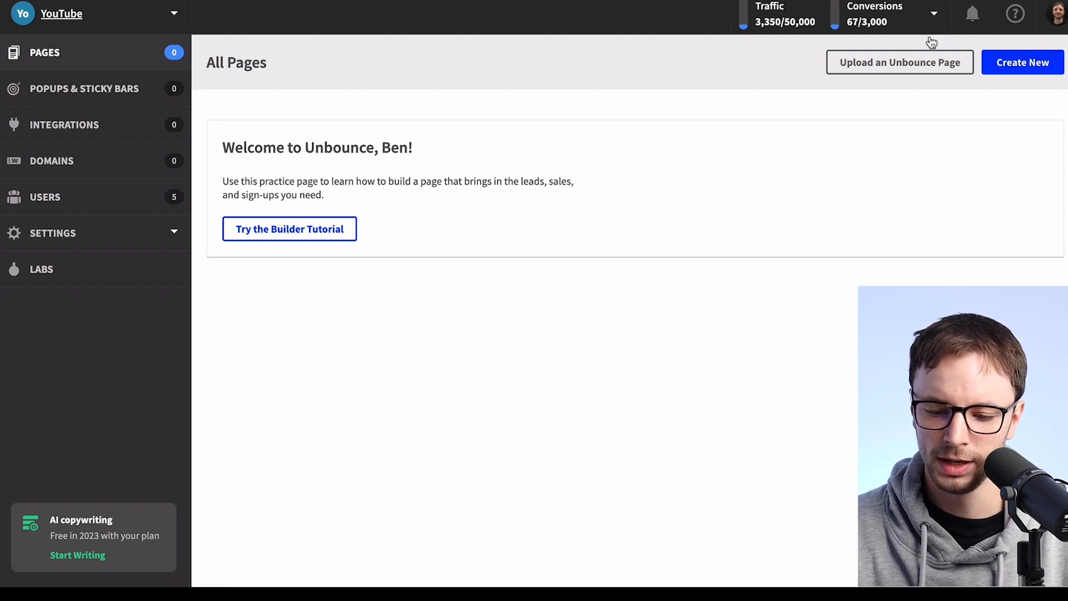
Start creating a new page with the Classic Builder
left_click(1033, 64)
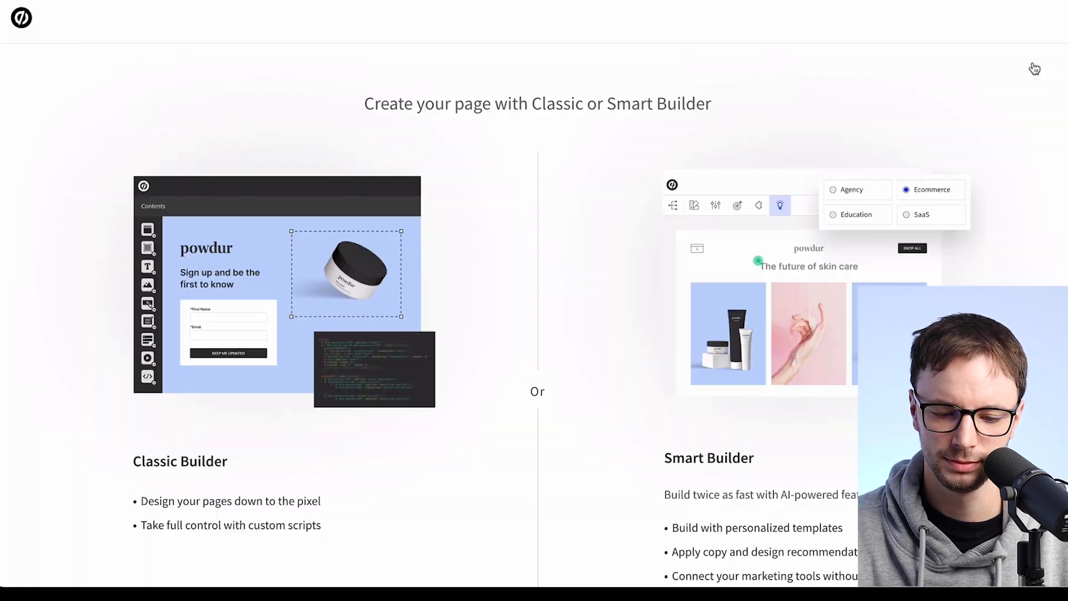
scroll(473, 254, "down", 1)
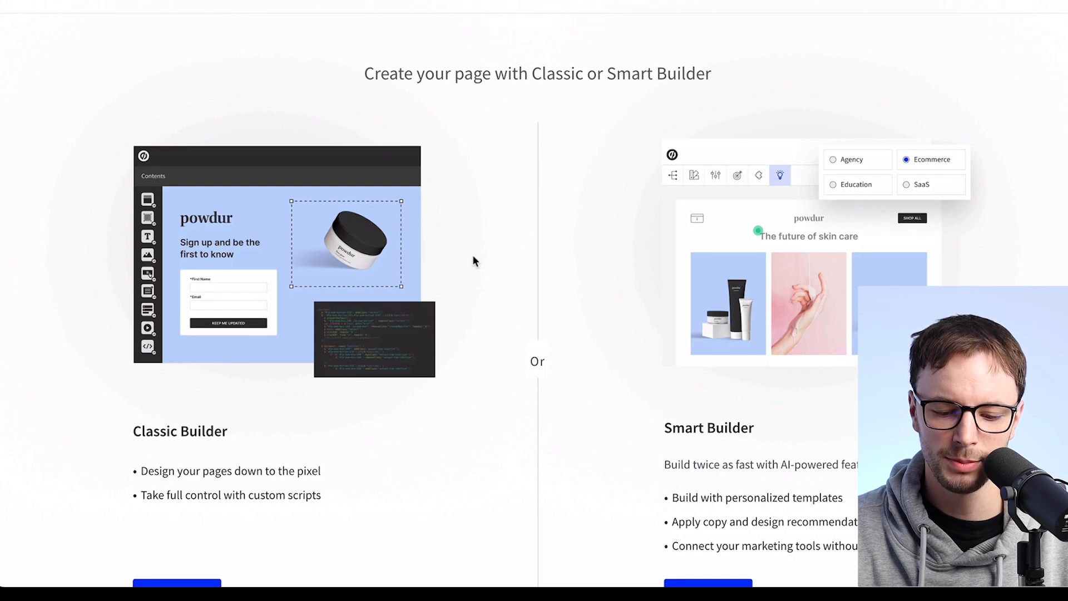
scroll(473, 255, "down", 2)
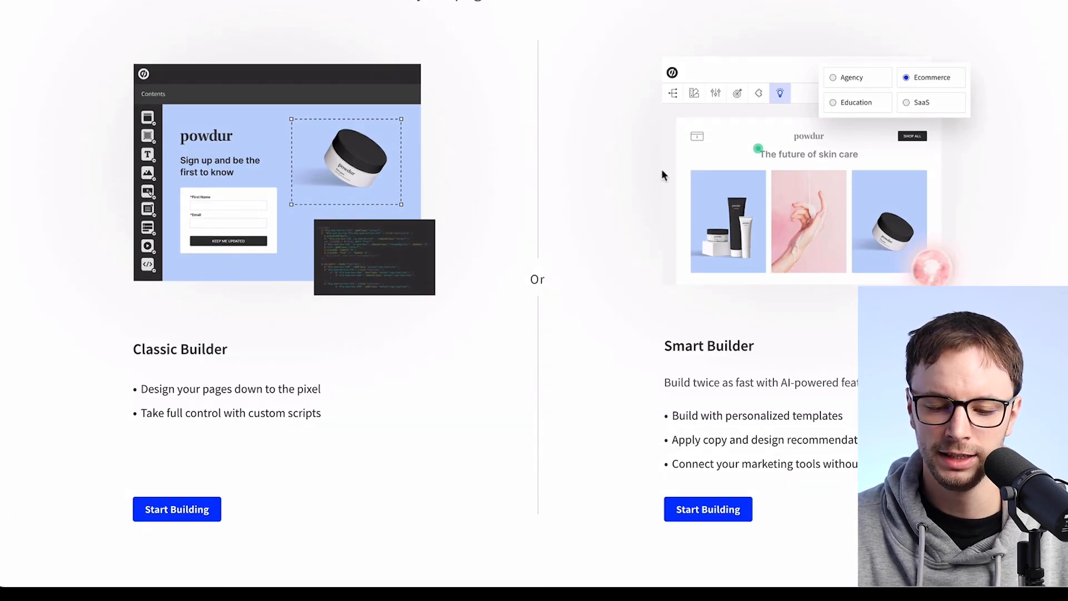
scroll(662, 175, "up", 1)
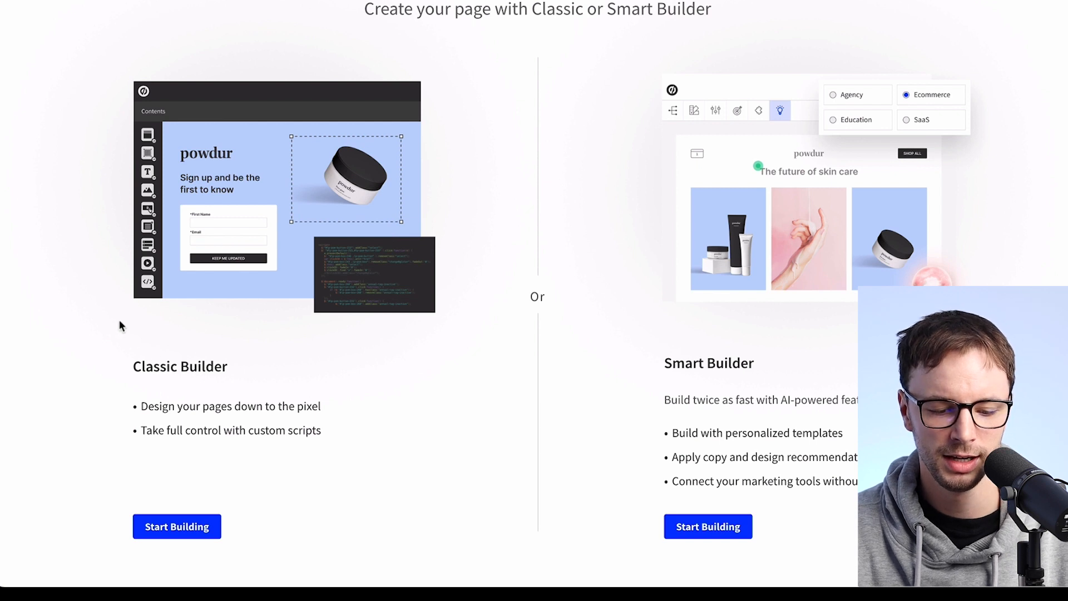
scroll(119, 322, "down", 1)
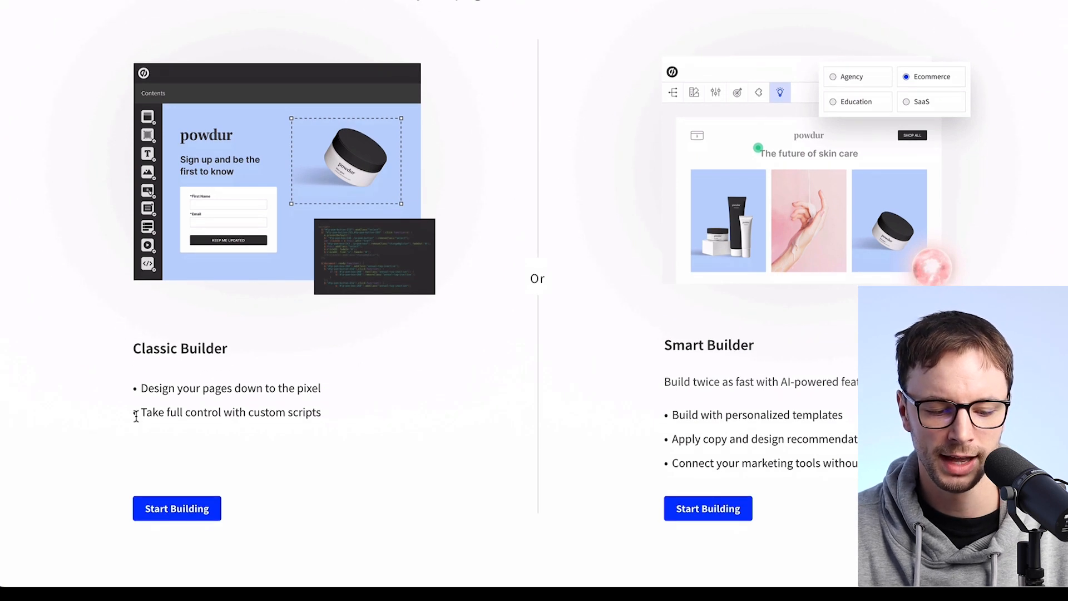
left_click(177, 509)
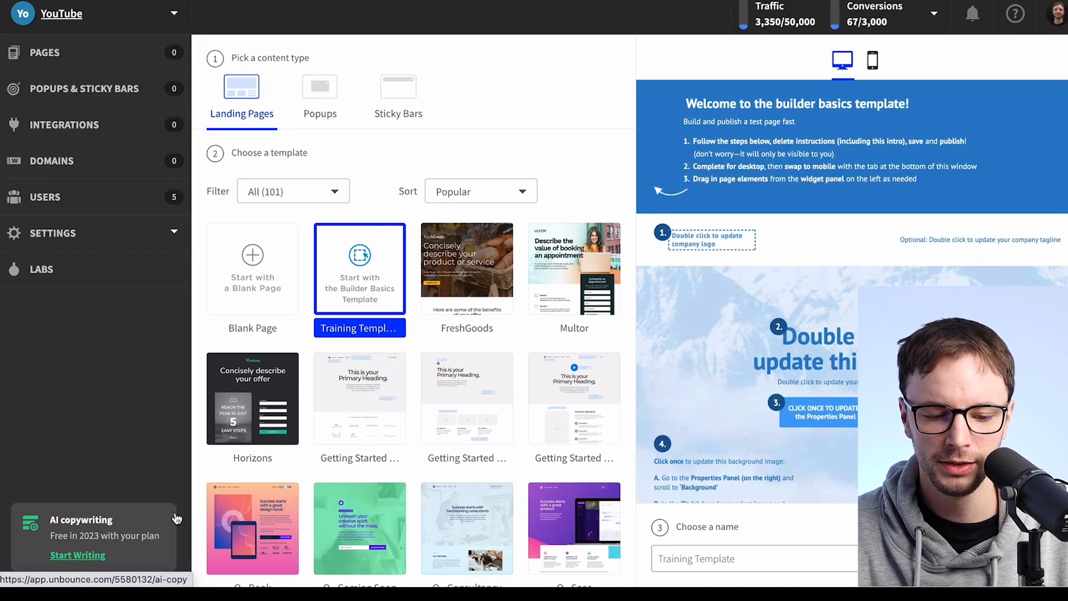
Browse the landing page templates and preview the O - Saas template
scroll(393, 296, "down", 3)
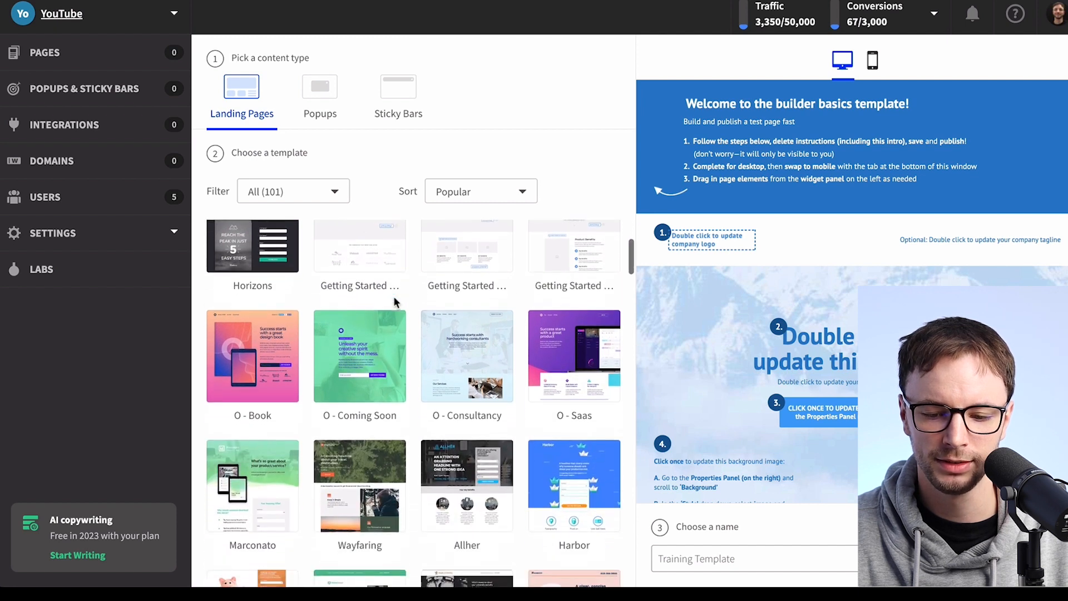
scroll(393, 300, "down", 4)
scroll(396, 302, "up", 7)
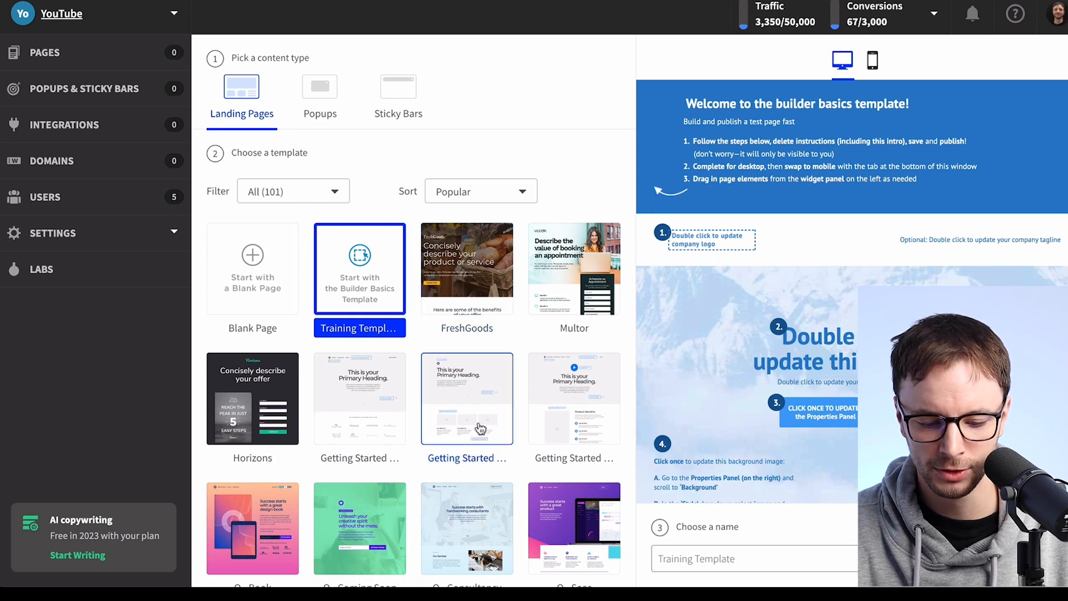
scroll(480, 428, "down", 2)
left_click(559, 415)
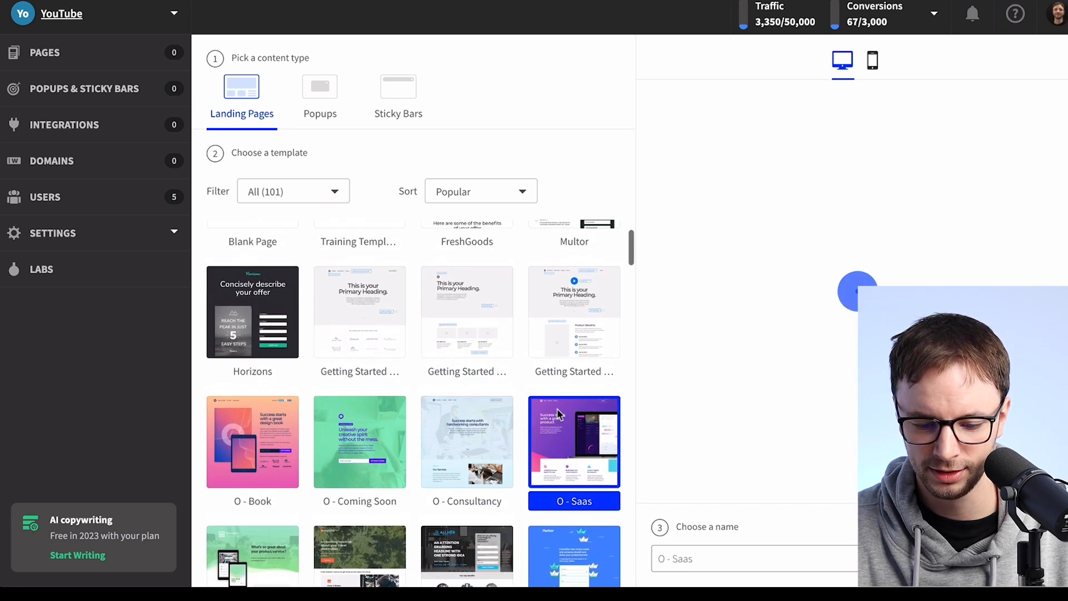
scroll(558, 410, "up", 2)
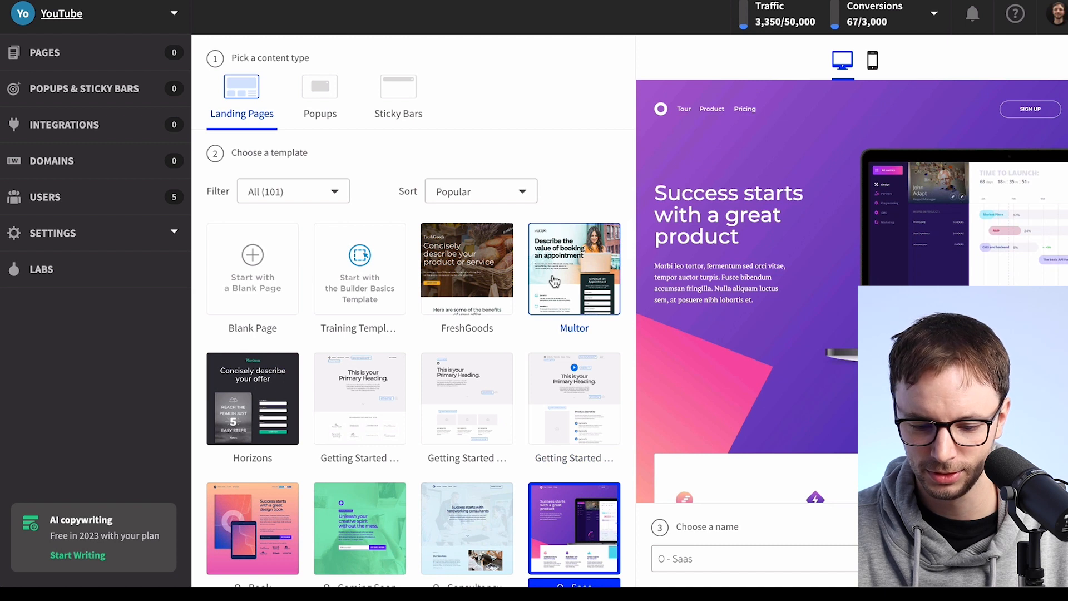
Look through more landing page templates and preview the Getting Started - Click Through layout
scroll(342, 349, "down", 5)
scroll(342, 350, "down", 3)
scroll(342, 350, "up", 8)
left_click(345, 392)
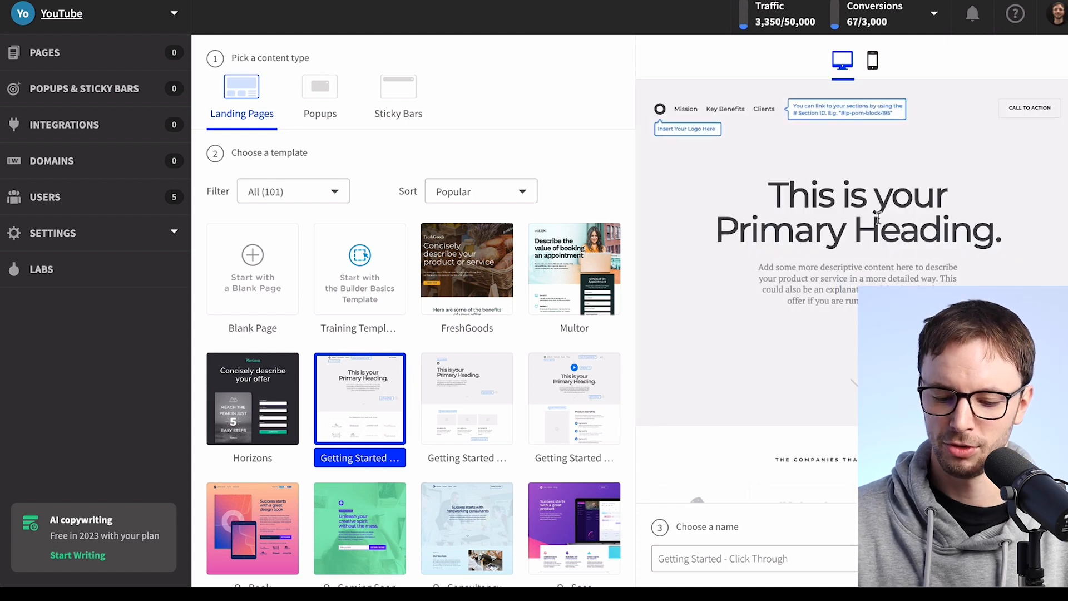
scroll(876, 217, "down", 10)
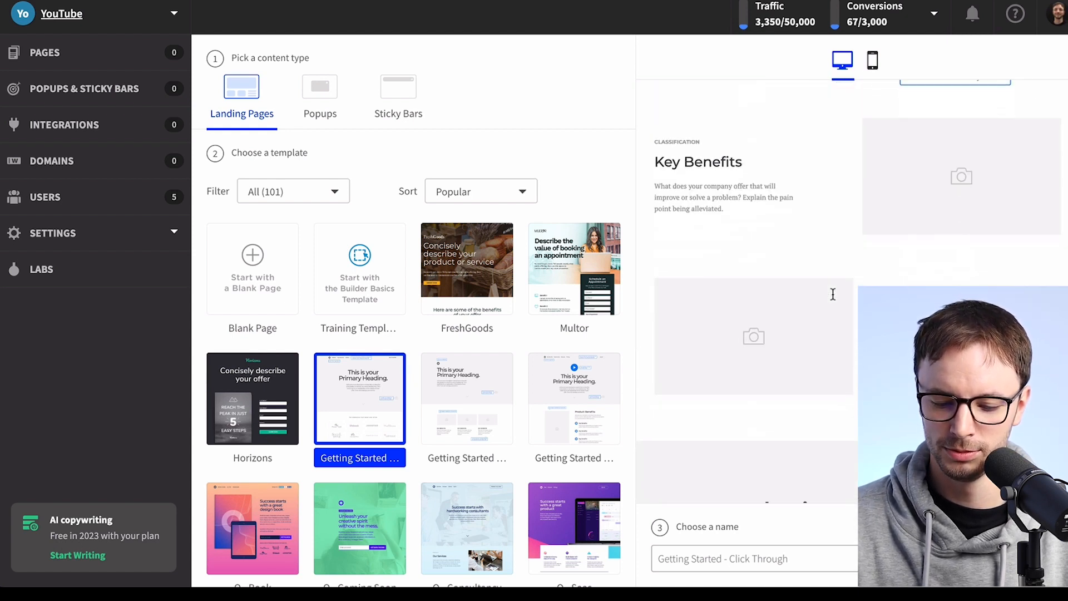
scroll(833, 293, "up", 5)
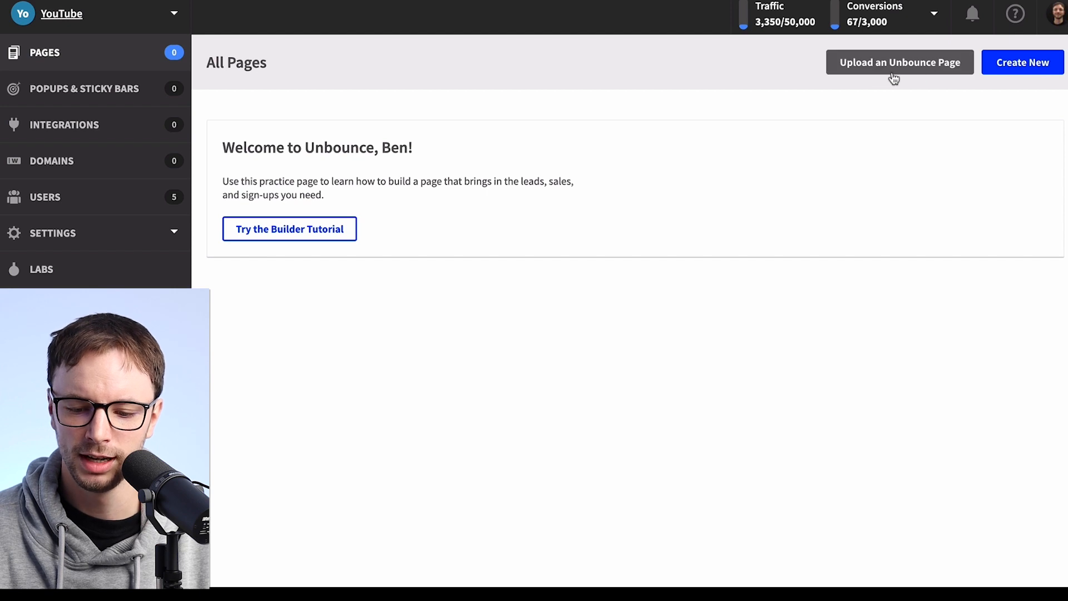
Create a new landing page named "Test V1" from the Getting Started - Click Through template
left_click(996, 61)
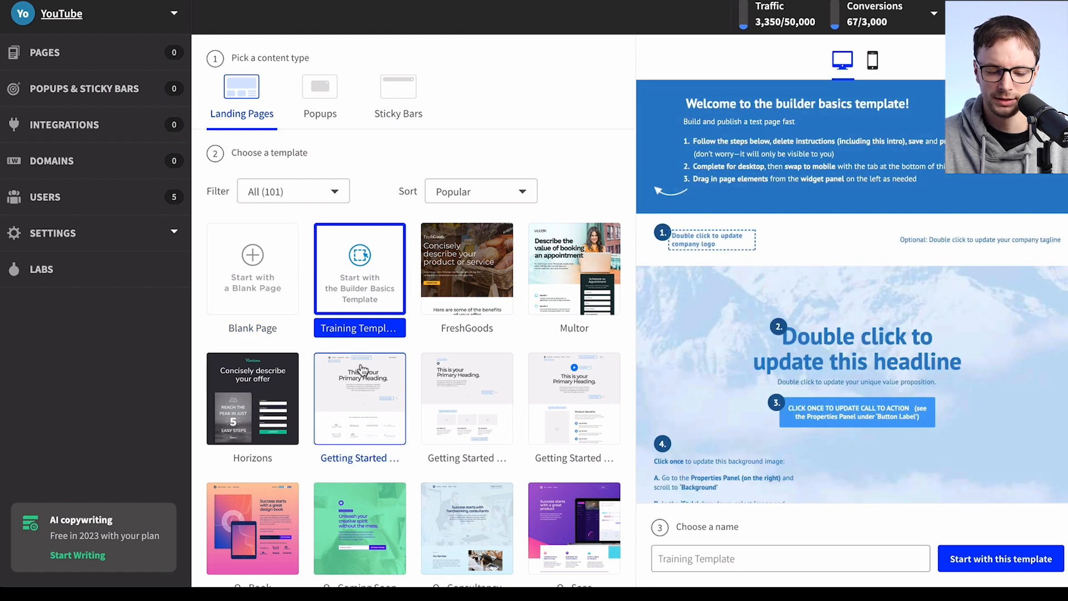
left_click(361, 395)
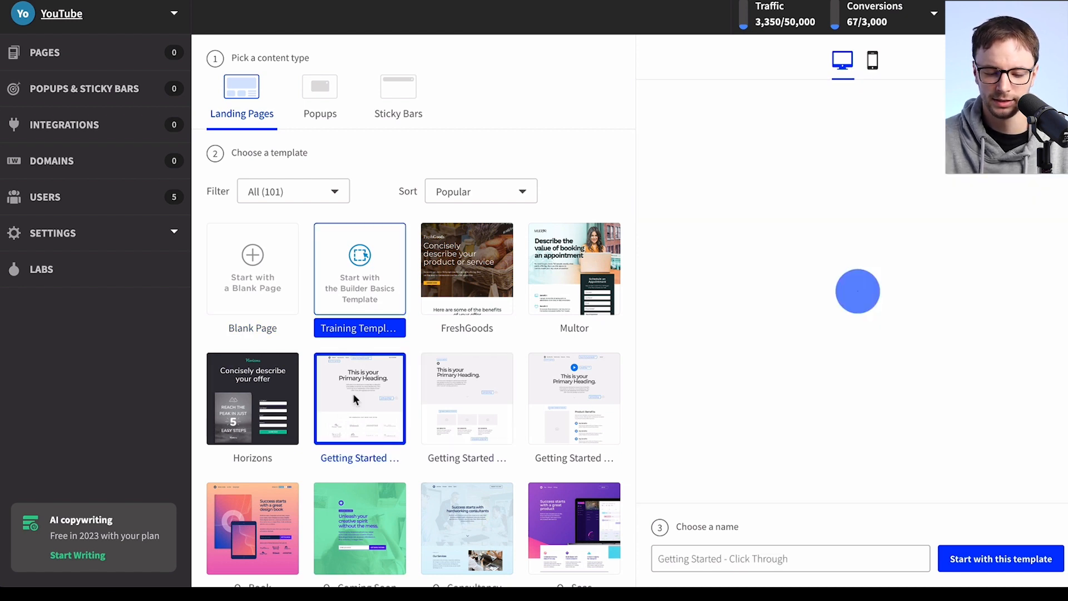
scroll(835, 223, "down", 10)
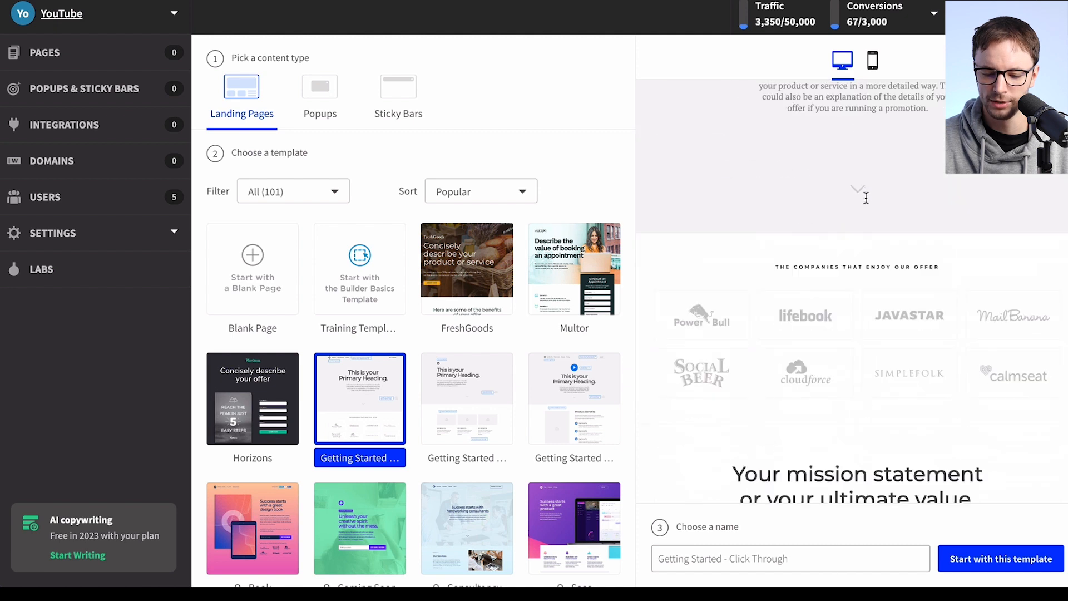
scroll(890, 278, "up", 10)
left_click(806, 556)
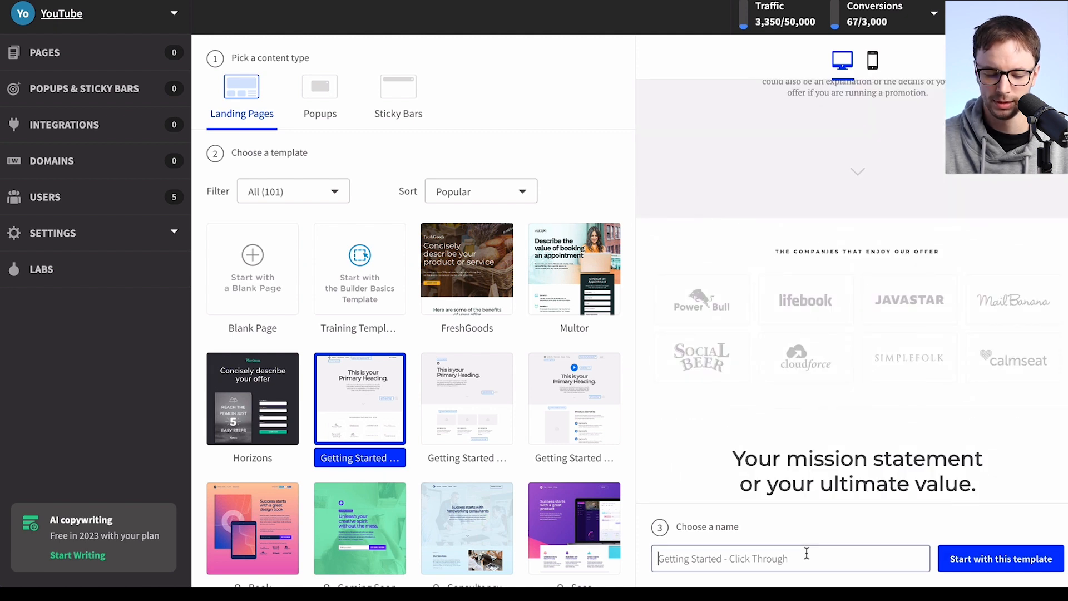
type("Test ")
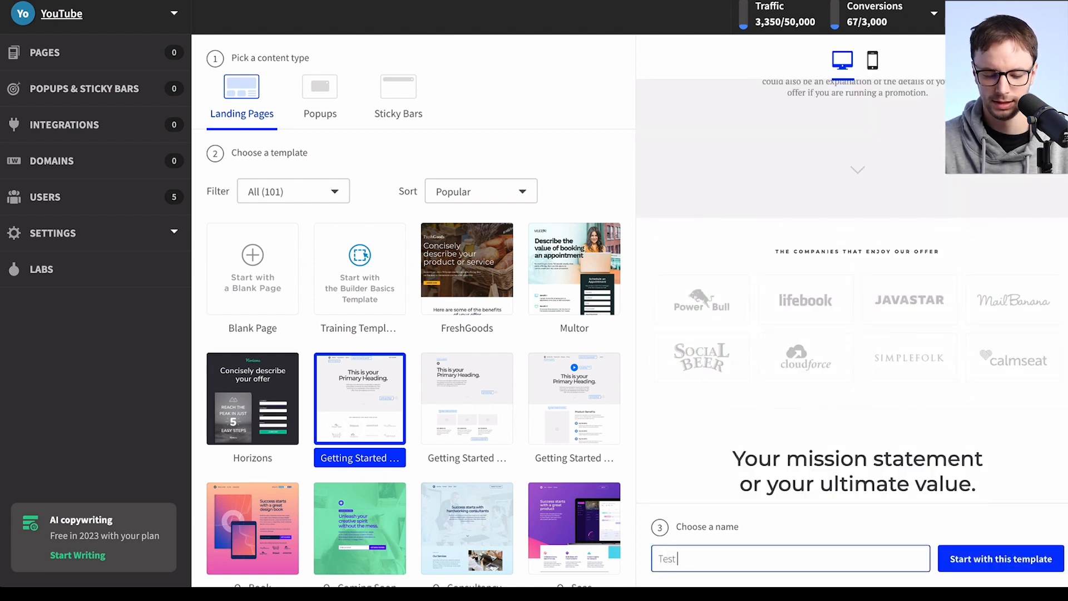
type("V1")
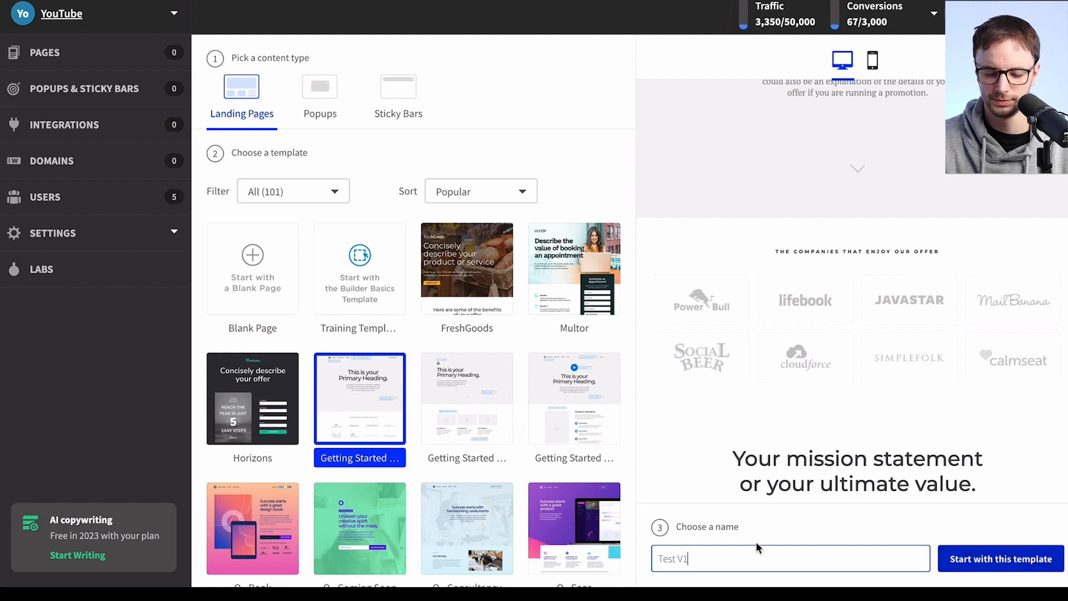
left_click(968, 561)
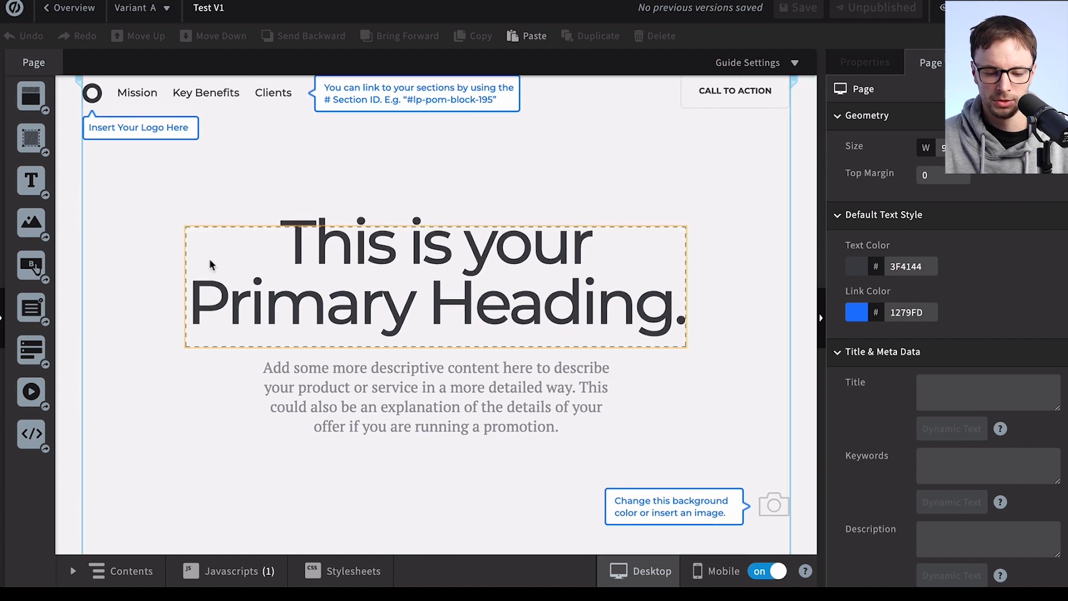
Examine the page's sections from the primary heading down to the footer
scroll(209, 200, "down", 20)
scroll(209, 200, "up", 20)
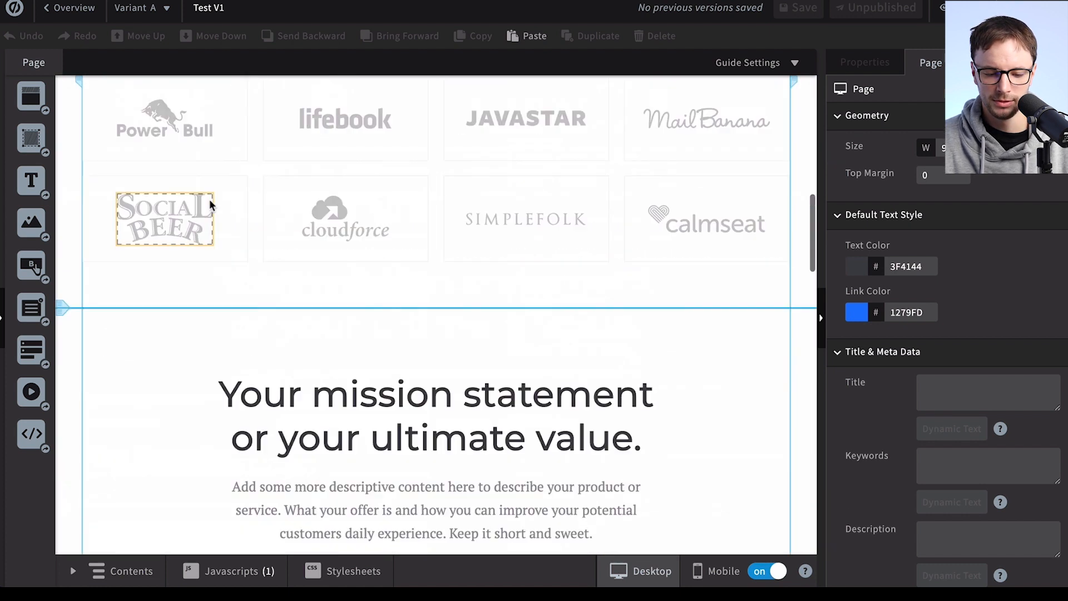
scroll(208, 137, "down", 20)
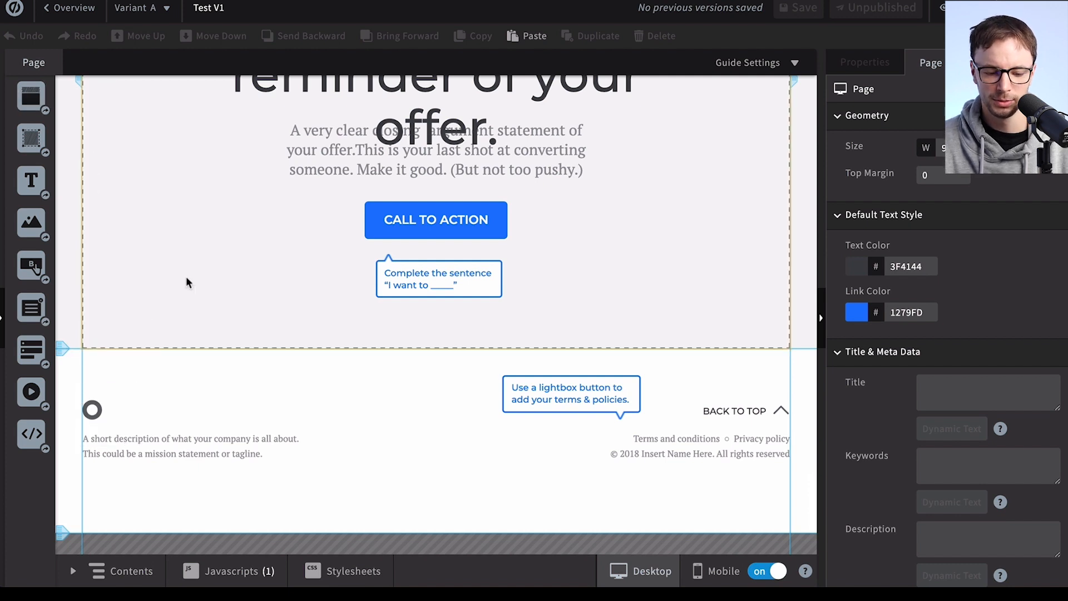
scroll(203, 411, "up", 10)
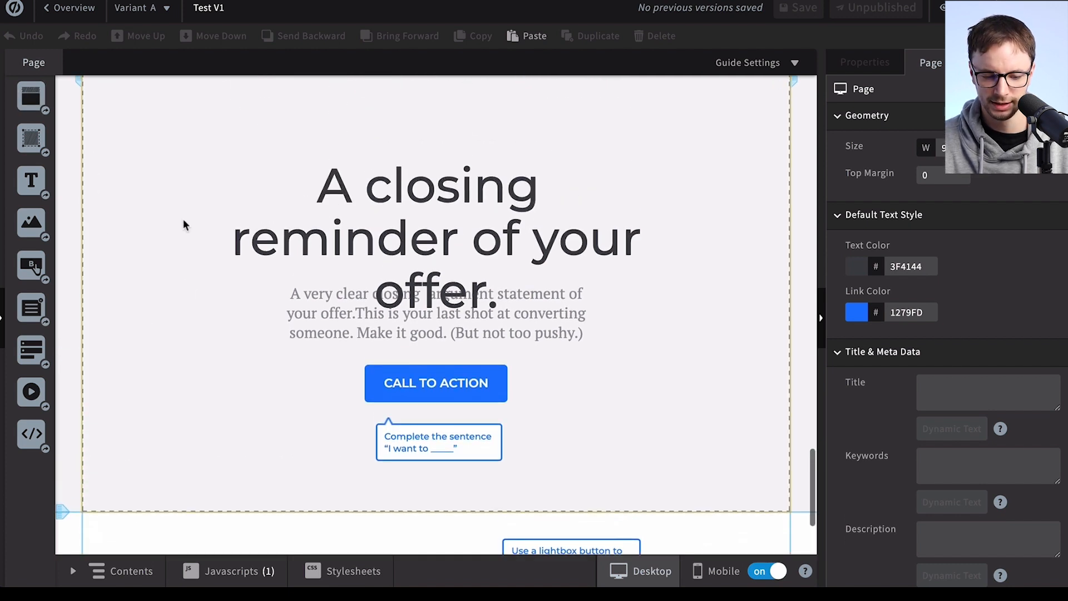
scroll(336, 154, "up", 15)
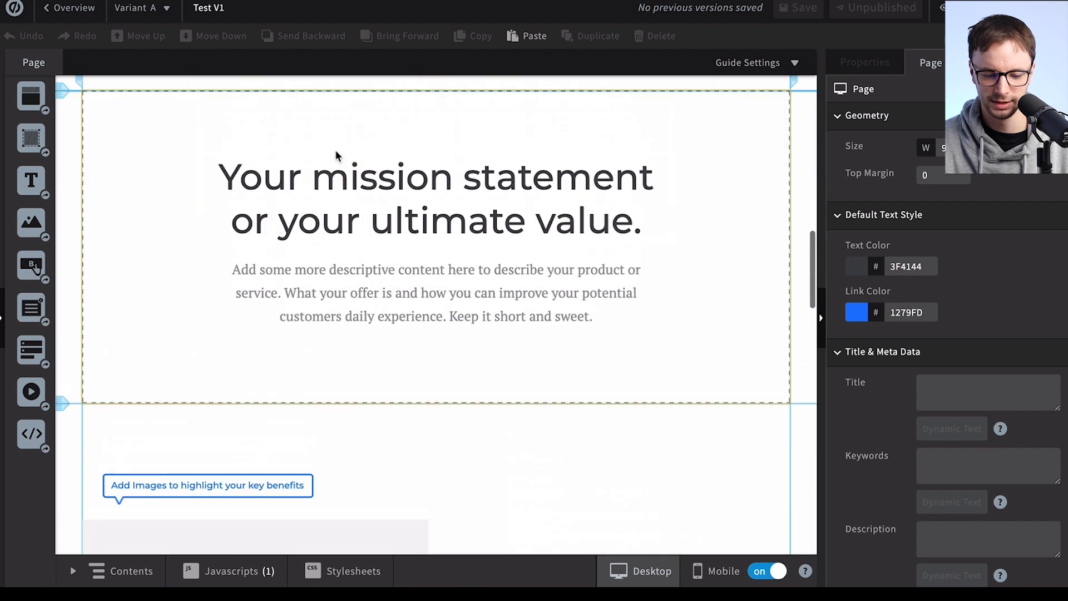
scroll(326, 162, "up", 5)
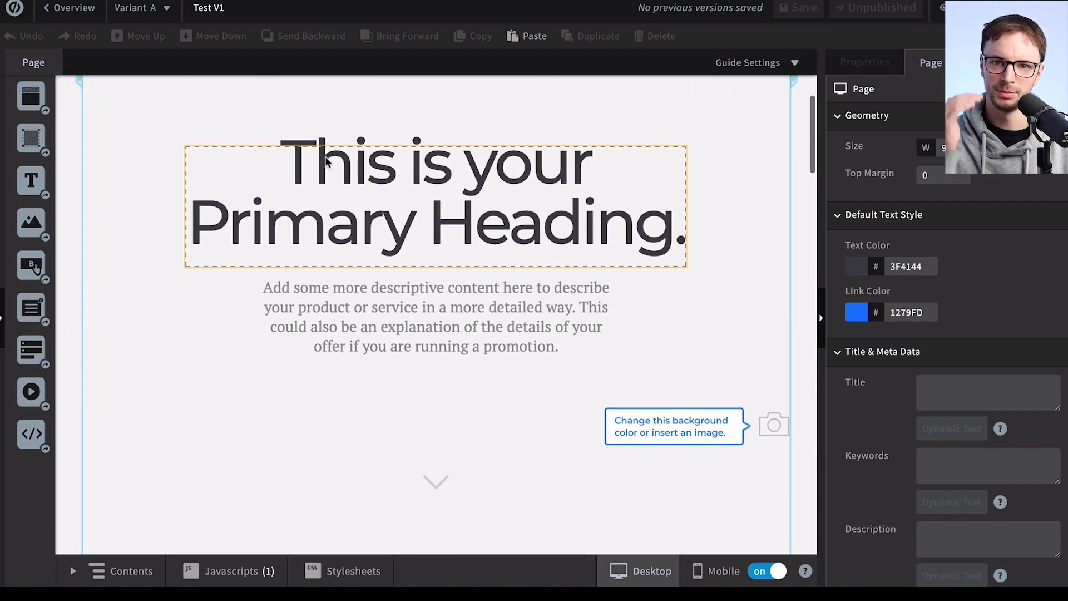
Add an empty page section below the footer
scroll(341, 281, "down", 20)
left_click_drag(30, 97, 232, 528)
left_click(232, 530)
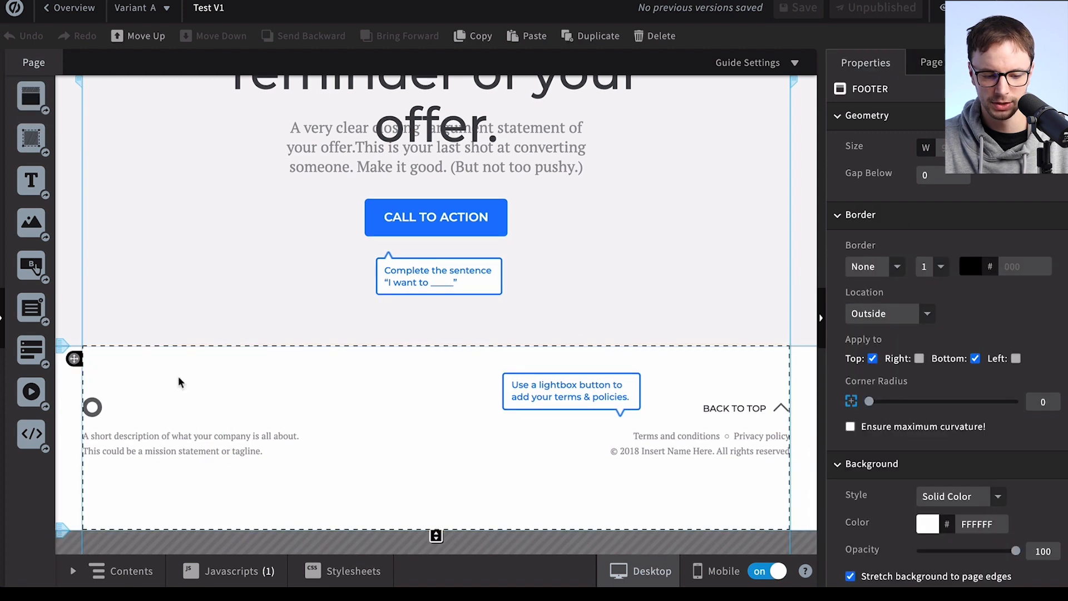
left_click_drag(31, 97, 203, 542)
left_click_drag(31, 97, 301, 542)
scroll(301, 451, "down", 3)
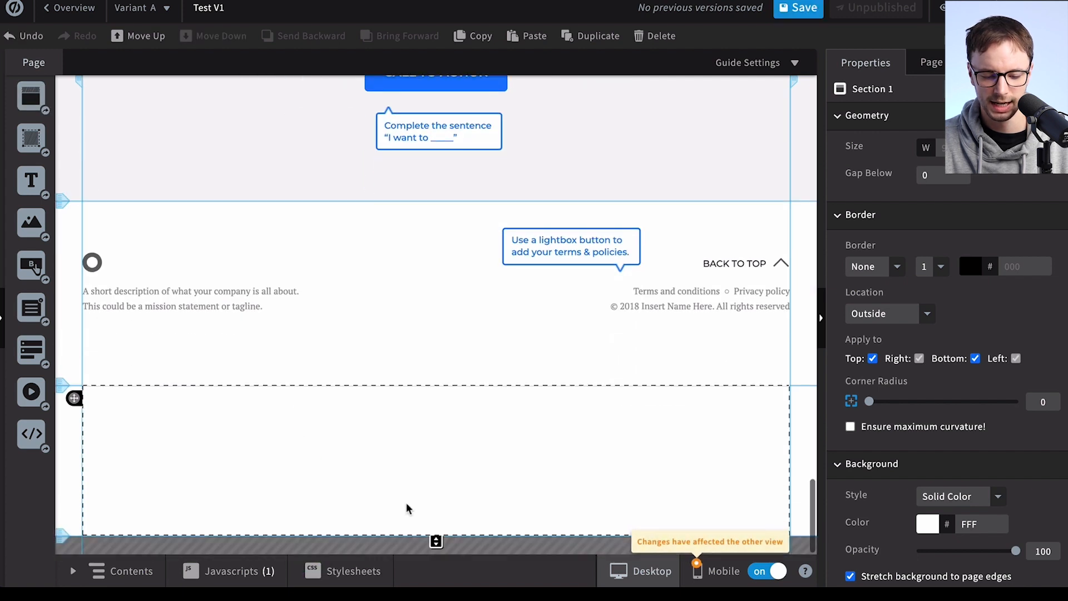
Adjust the height of the empty section below the footer and delete that section
scroll(420, 468, "down", 1)
left_click_drag(437, 542, 436, 532)
scroll(425, 446, "down", 1)
scroll(425, 434, "down", 1)
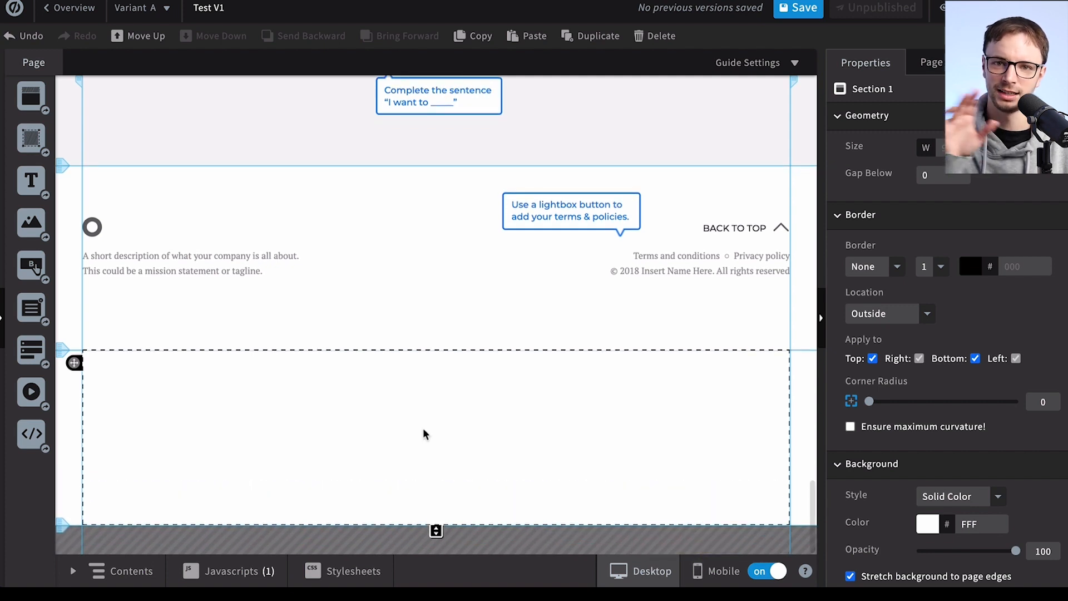
left_click_drag(437, 526, 436, 536)
scroll(444, 408, "down", 1)
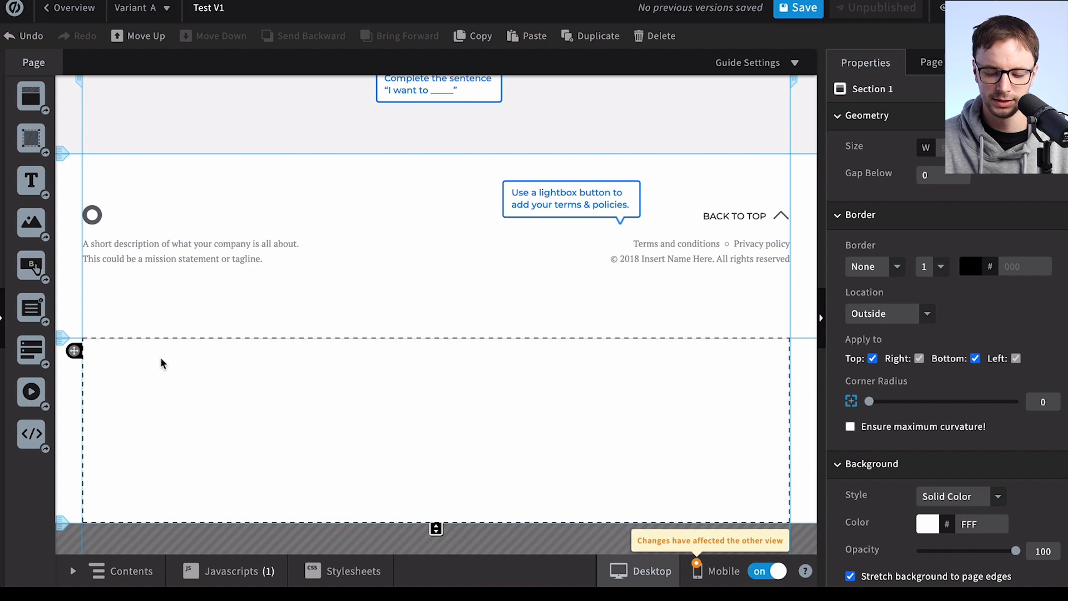
key("Delete")
Widen the page's content area to 980
scroll(277, 350, "up", 20)
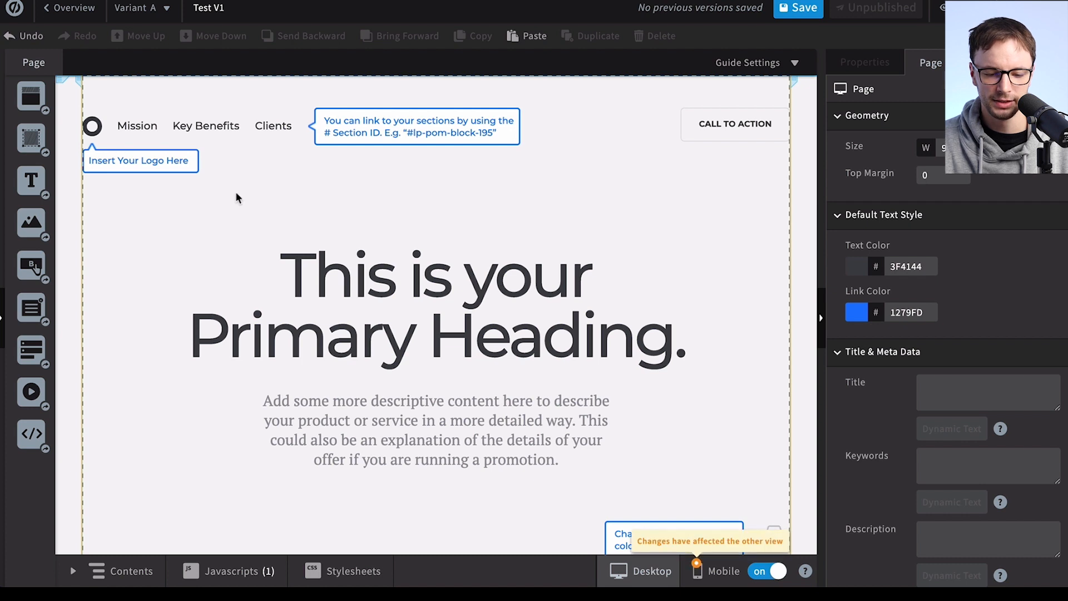
mouse_move(798, 81)
left_mouse_down()
mouse_move(811, 78)
mouse_move(797, 78)
left_mouse_up()
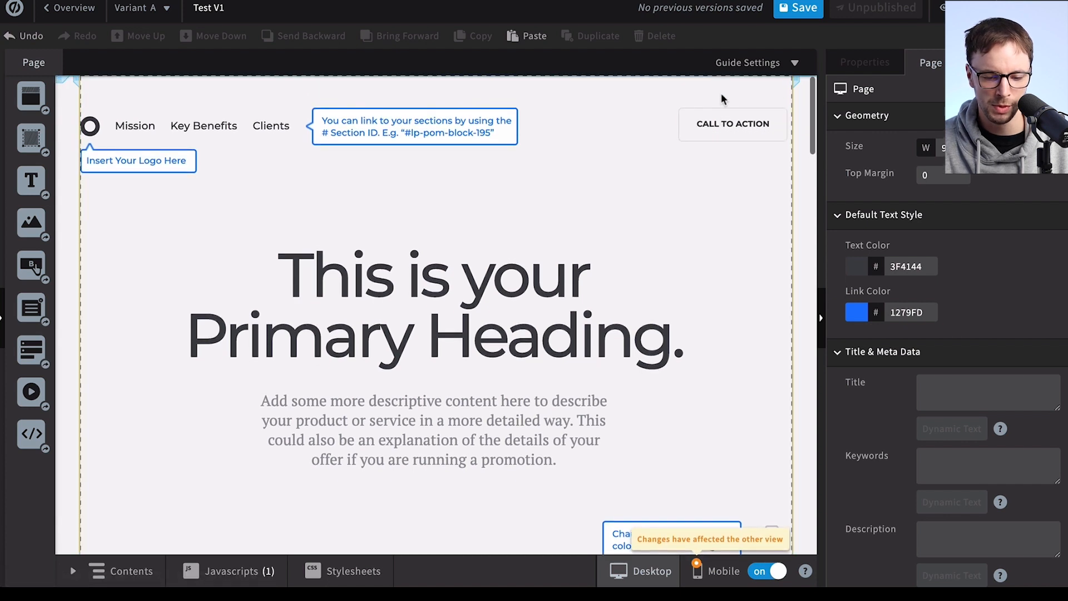
left_click_drag(793, 85, 793, 86)
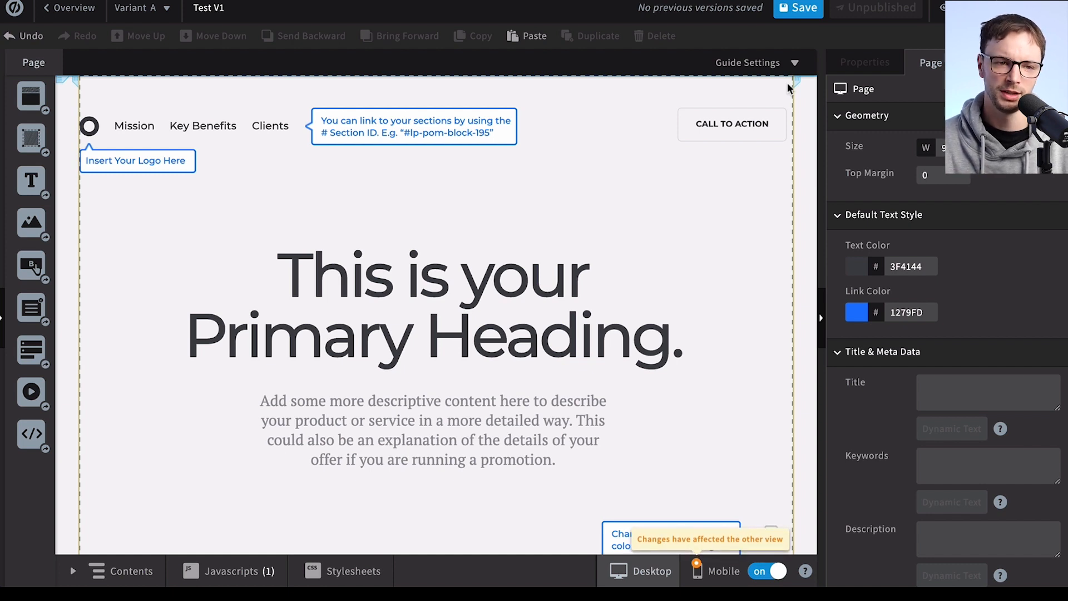
mouse_move(794, 82)
left_mouse_down()
mouse_move(803, 82)
mouse_move(795, 84)
left_mouse_up()
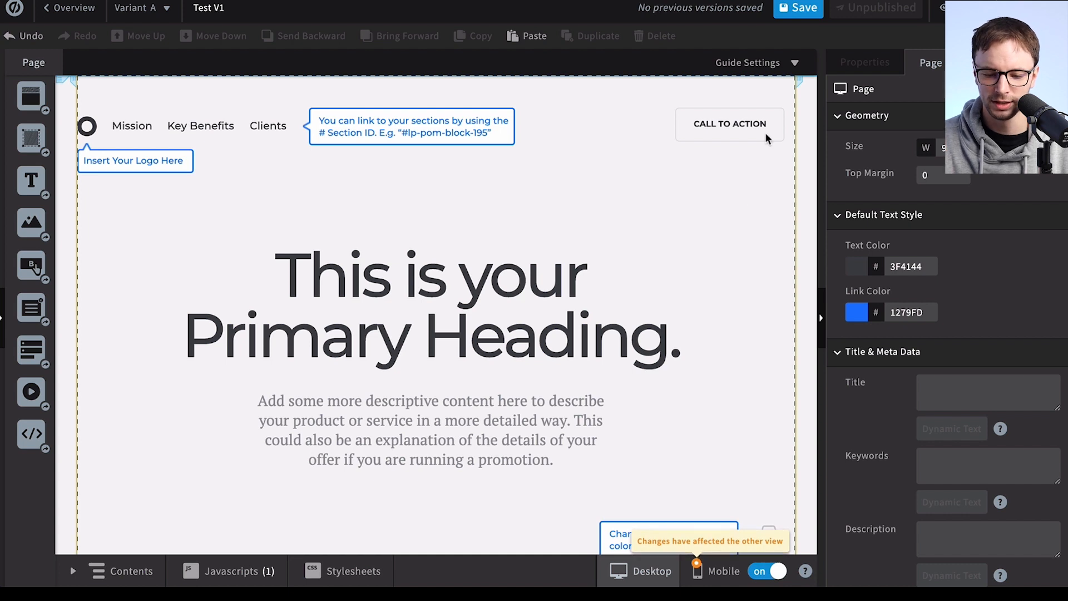
left_click_drag(799, 79, 806, 80)
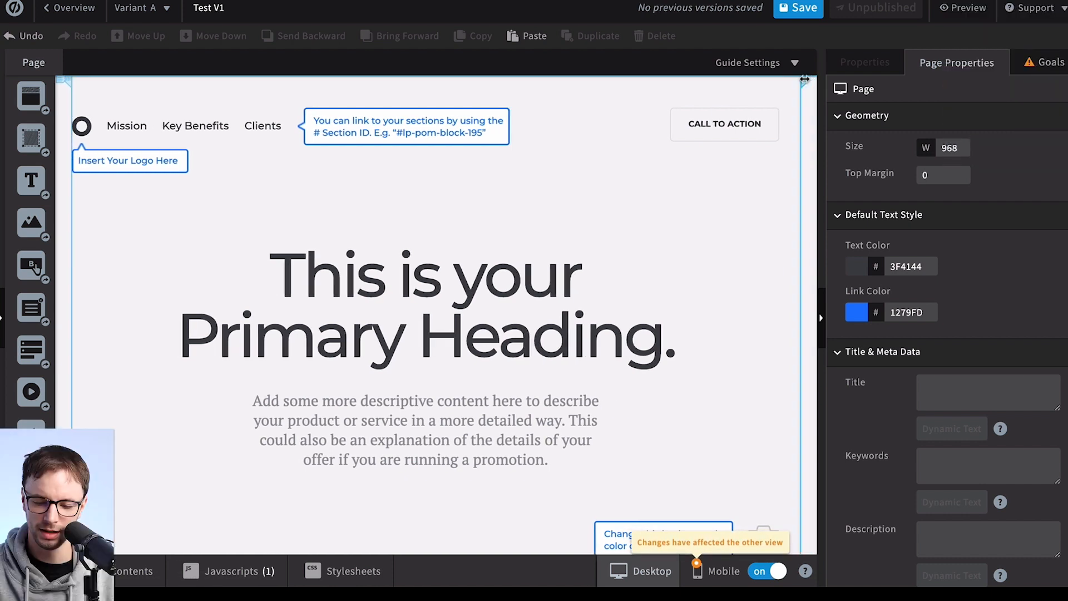
left_click_drag(802, 79, 810, 81)
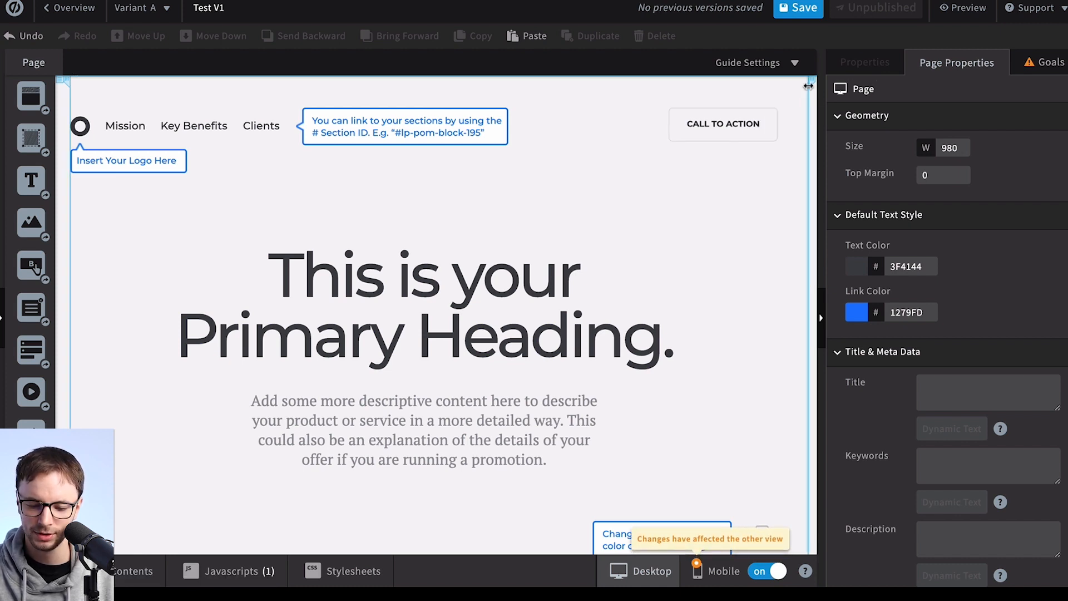
Move the call-to-action button across the content area's outer edge and narrow the page's content width to 896
left_click_drag(761, 123, 808, 122)
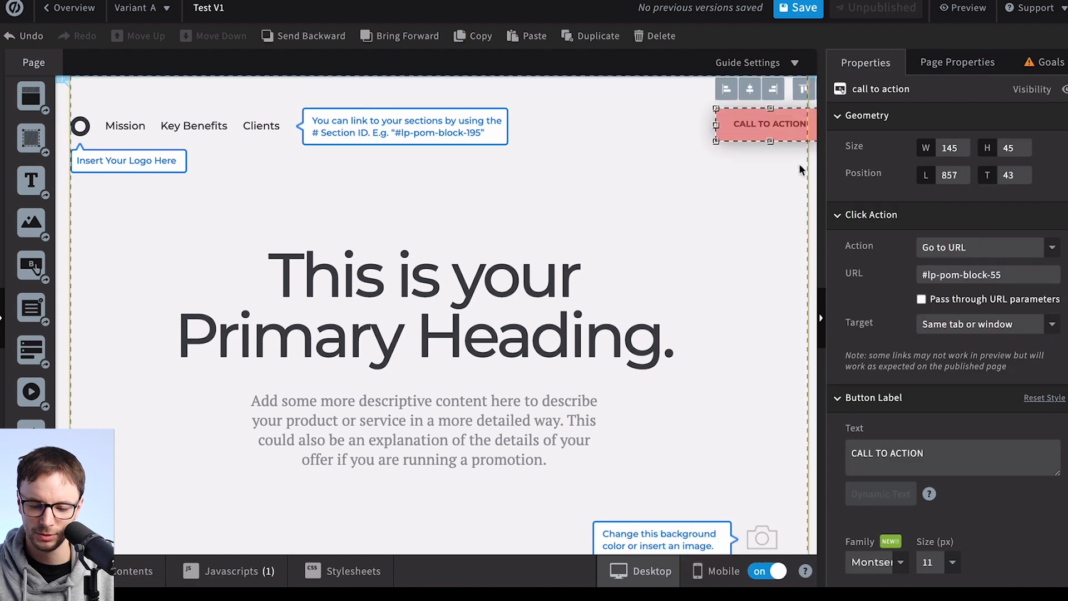
left_click(773, 89)
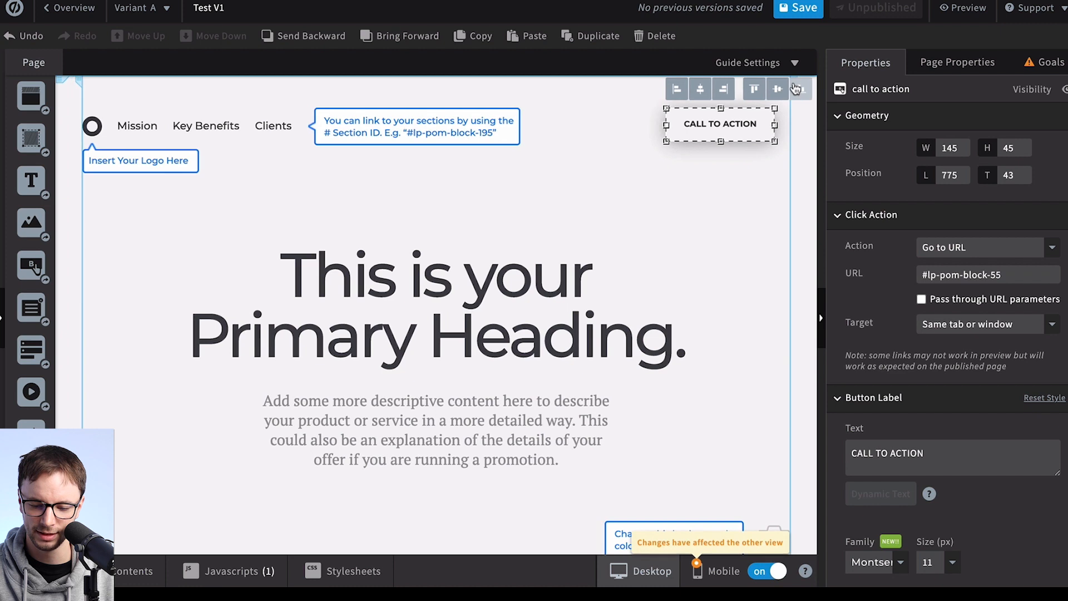
mouse_move(750, 120)
left_mouse_down()
mouse_move(780, 128)
mouse_move(753, 136)
left_mouse_up()
left_click(793, 212)
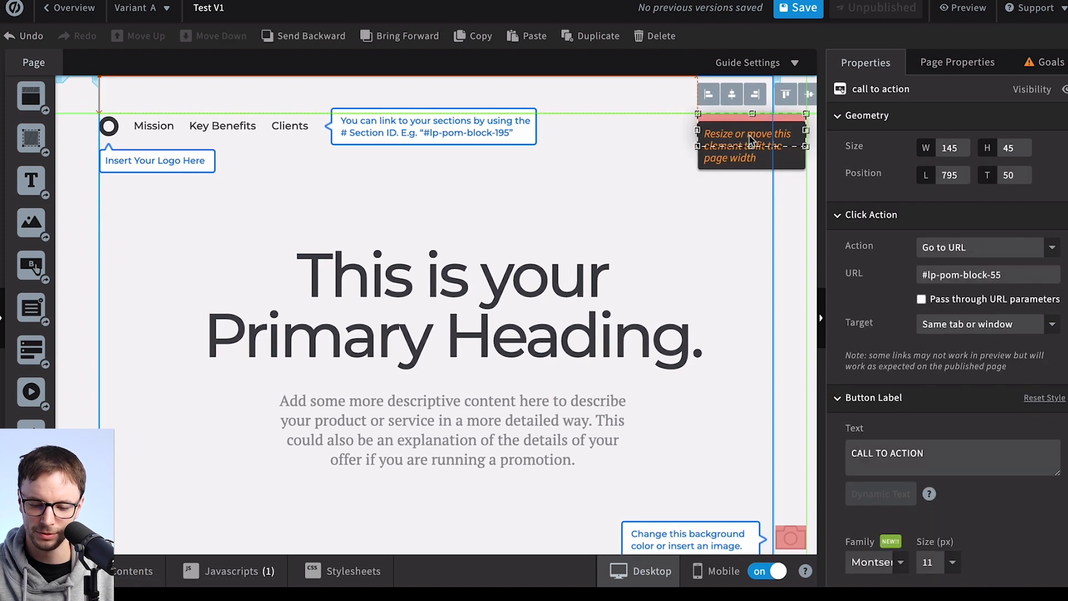
left_click(781, 194)
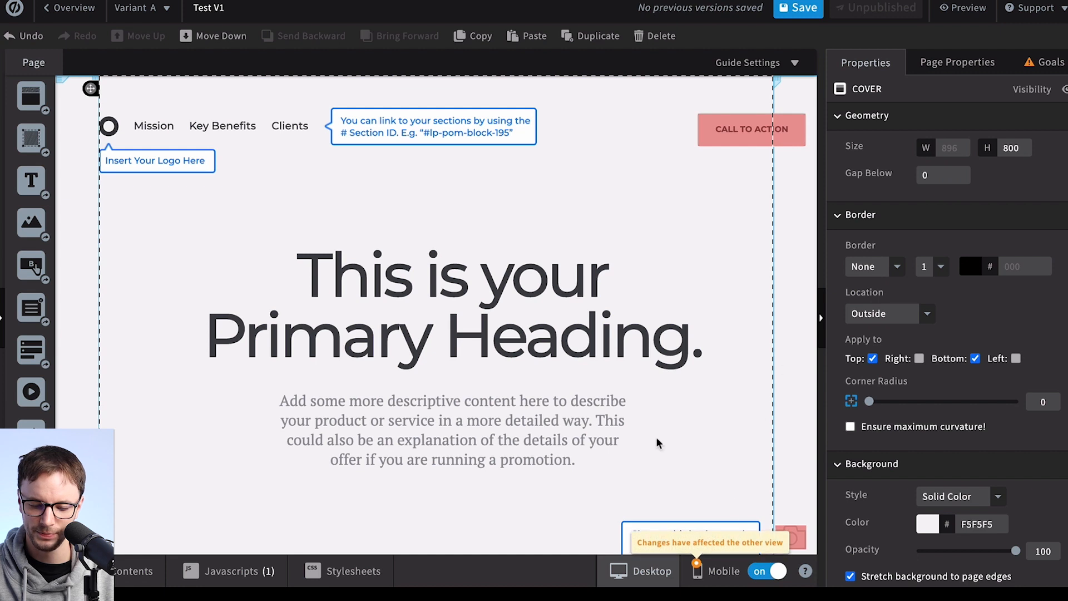
Move the background tooltip to left 697, top 565, and the call-to-action button back inside the page at left 745, top 40
left_click_drag(653, 524, 668, 503)
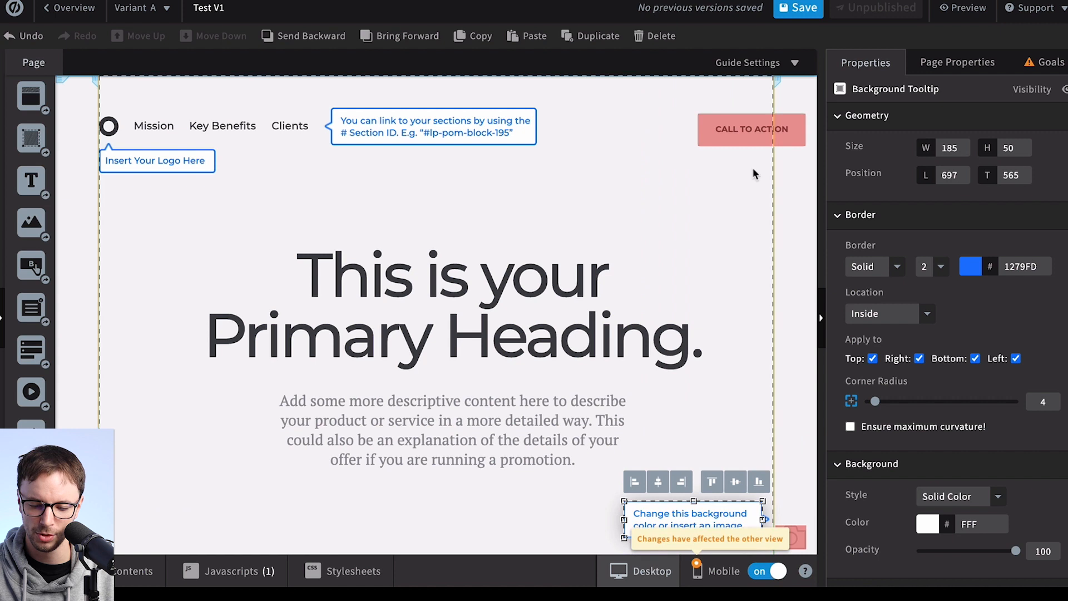
left_click(752, 130)
left_click_drag(733, 134, 688, 135)
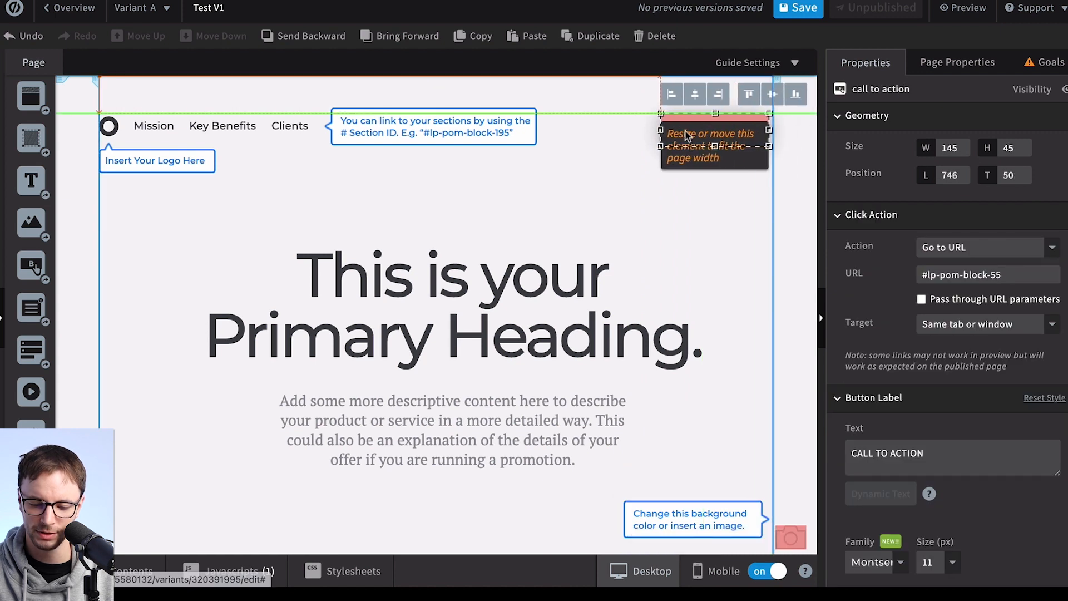
left_click(689, 153)
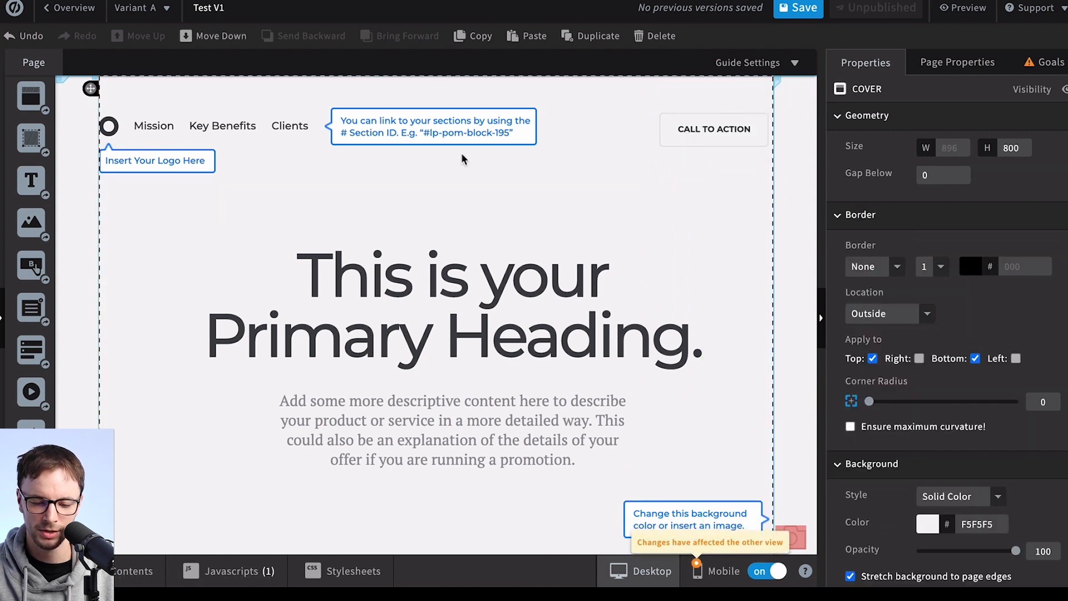
left_click(695, 129)
scroll(482, 301, "down", 1)
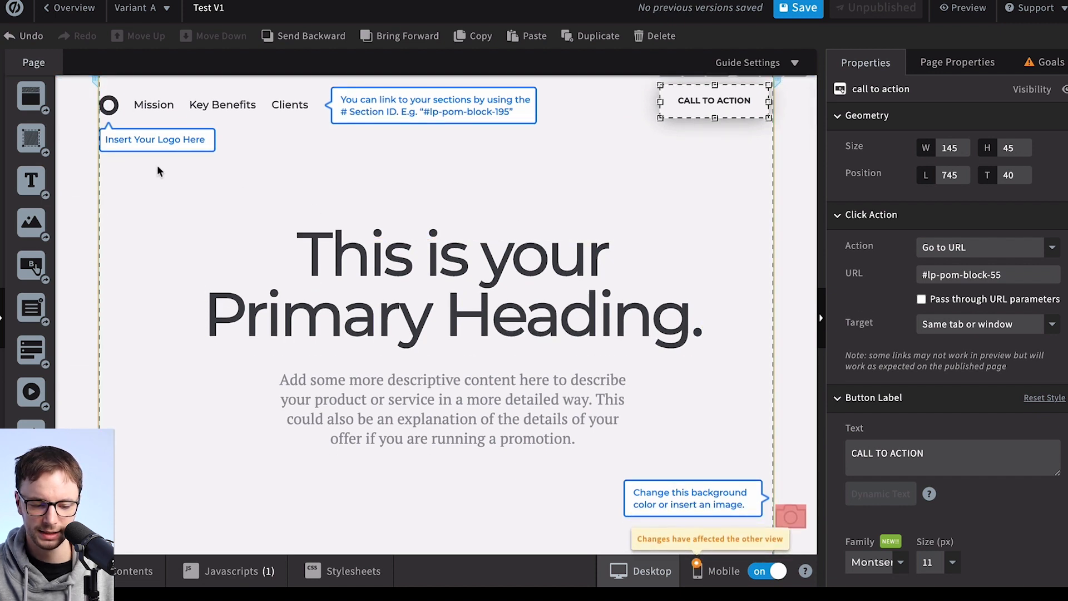
scroll(282, 184, "down", 1)
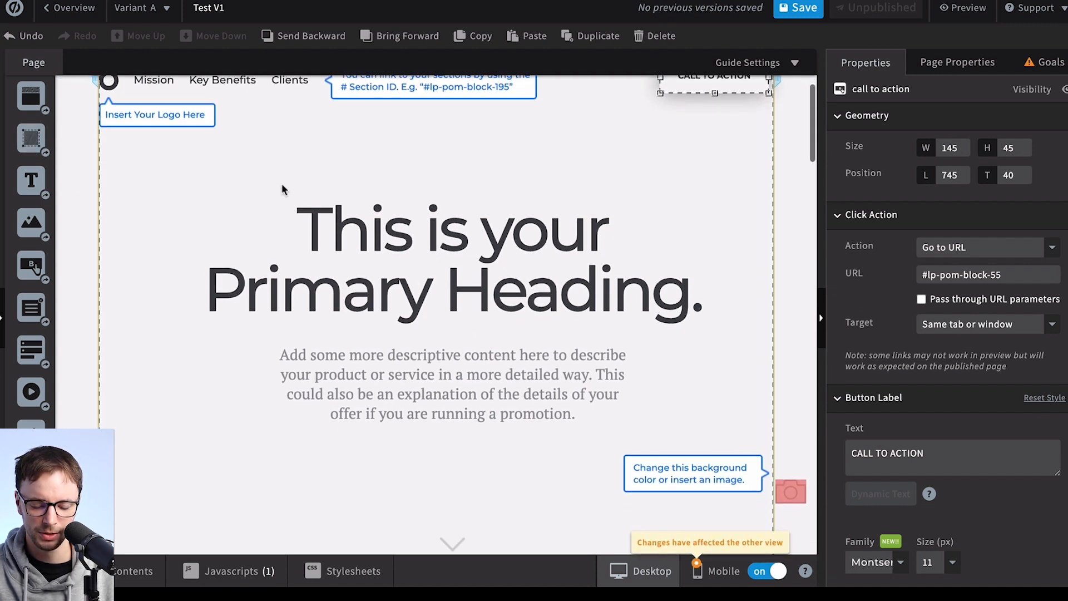
Move the primary heading flush with the content area's left edge and shift the intro paragraph to left 98, top 452
scroll(374, 282, "up", 2)
left_click_drag(374, 283, 303, 249)
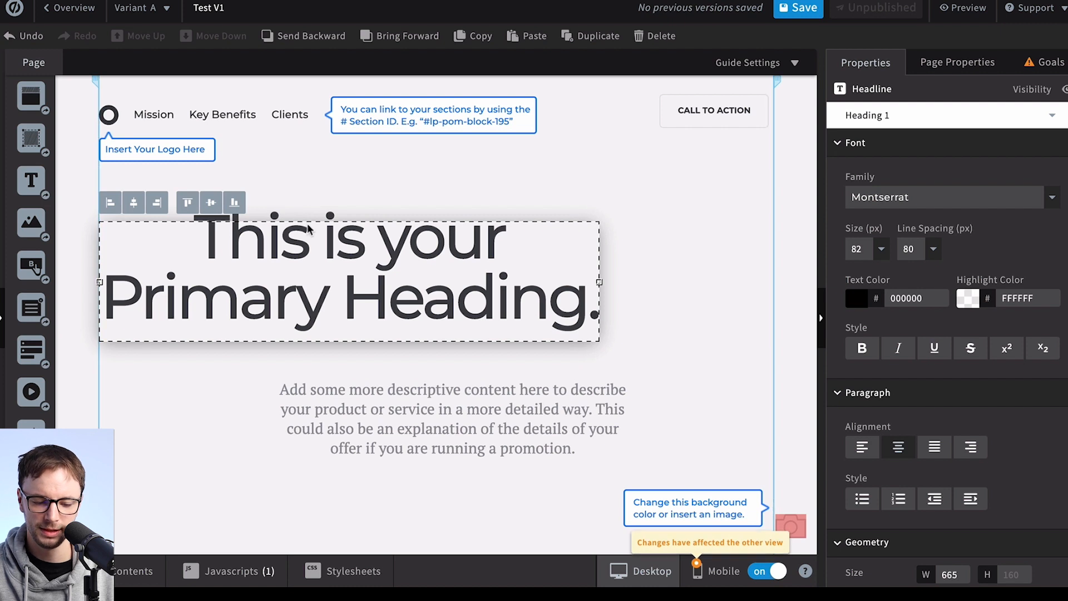
left_click_drag(410, 382, 308, 414)
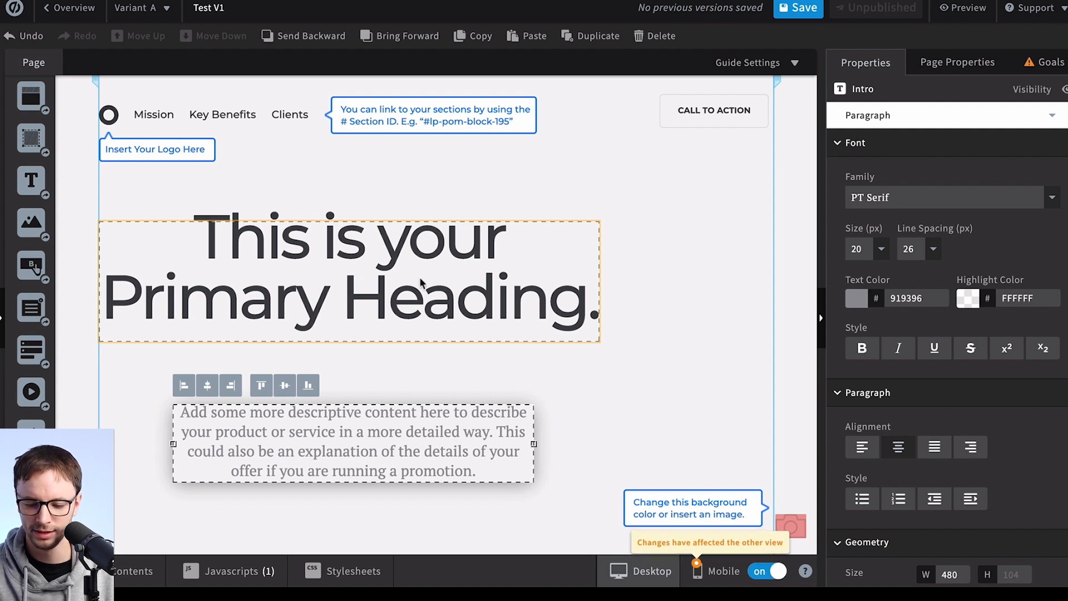
Left-align the primary heading's text at left 0, top 194, and narrow its text box to a width of 525
scroll(556, 290, "down", 1)
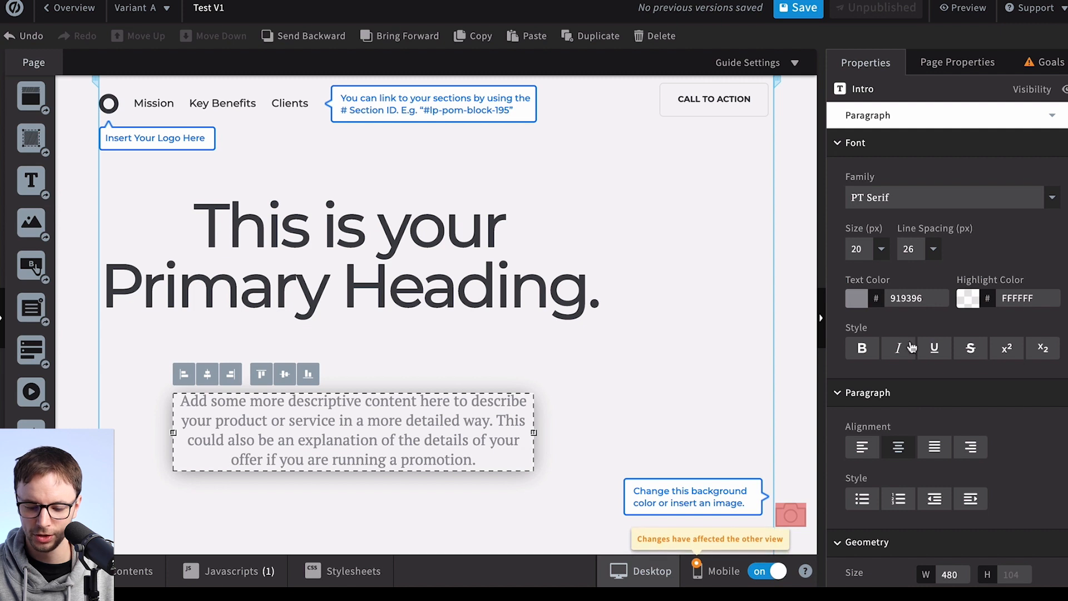
scroll(912, 347, "down", 3)
scroll(970, 479, "up", 3)
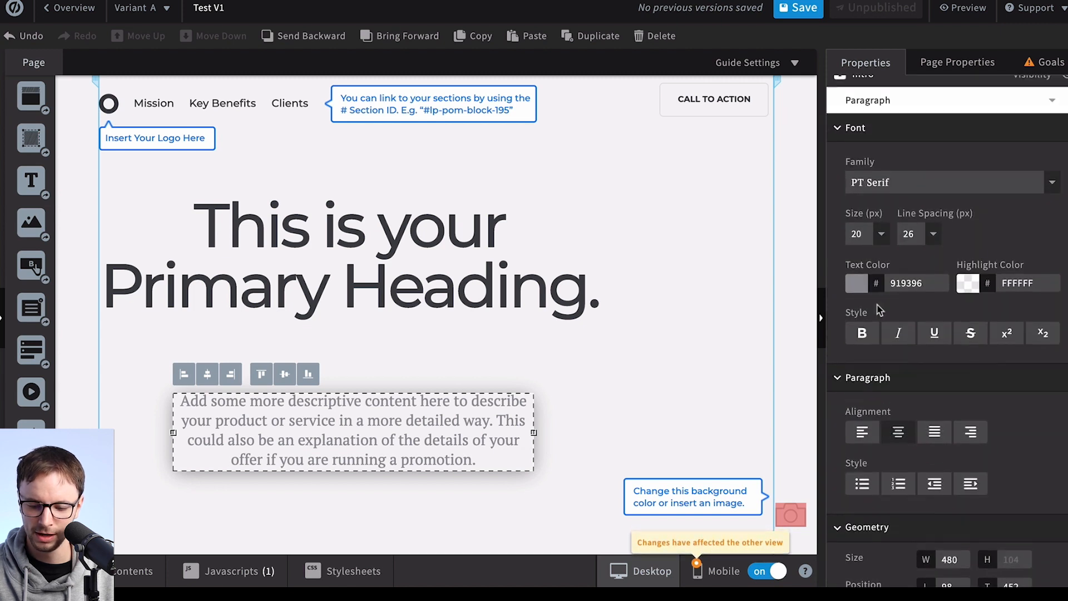
scroll(868, 311, "down", 2)
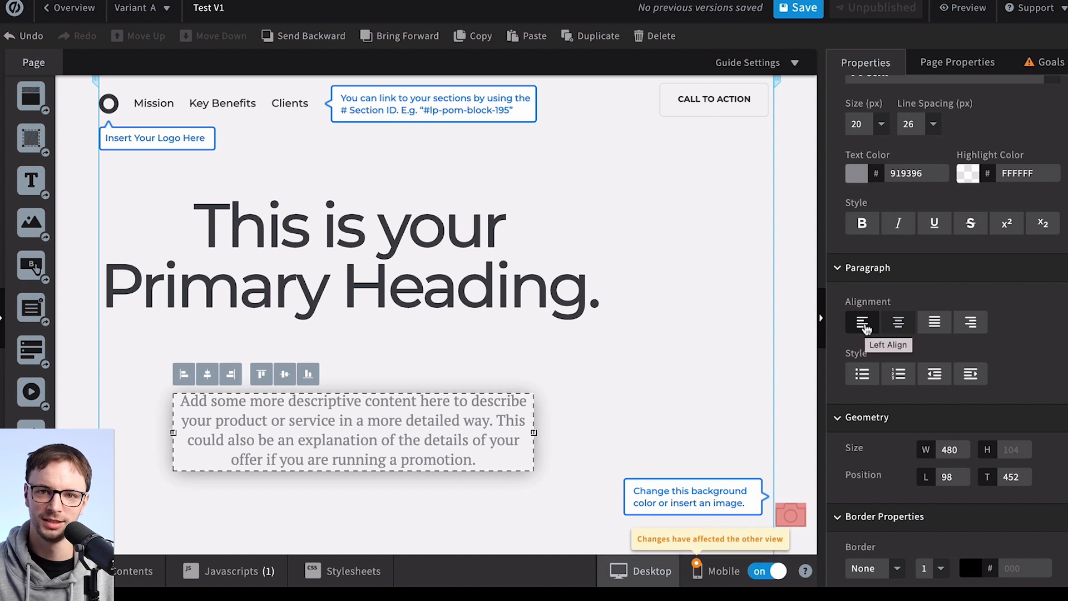
left_click(453, 233)
left_click_drag(359, 257, 227, 258)
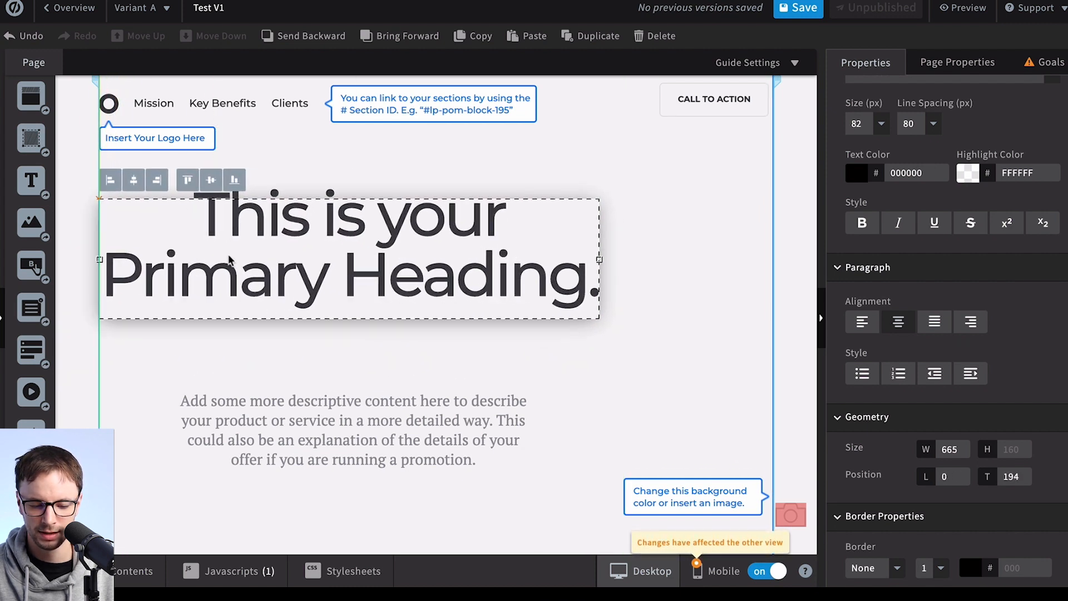
left_click(861, 321)
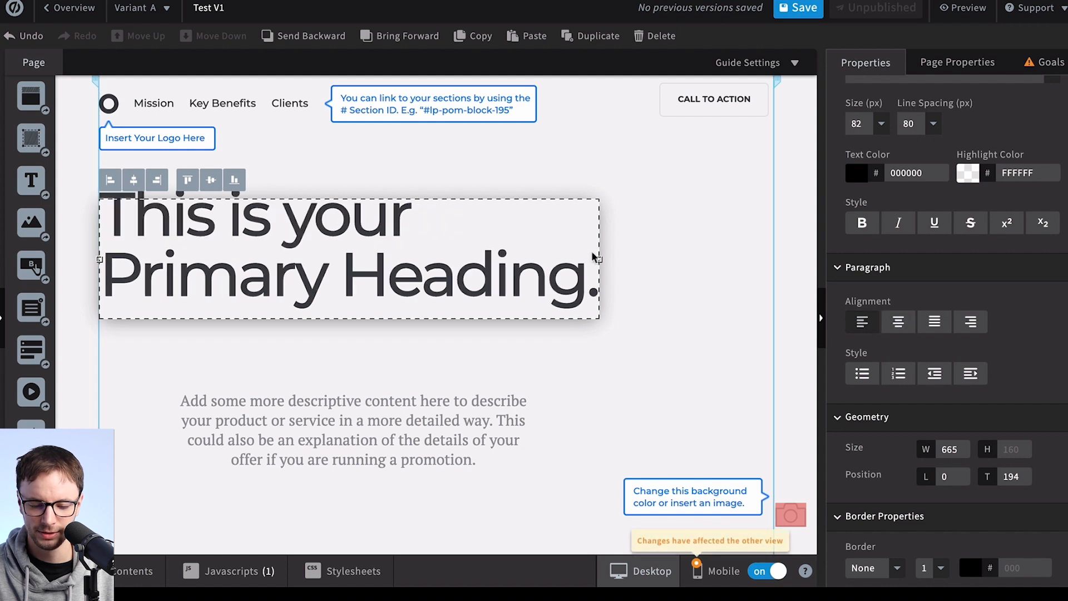
left_click_drag(599, 260, 494, 269)
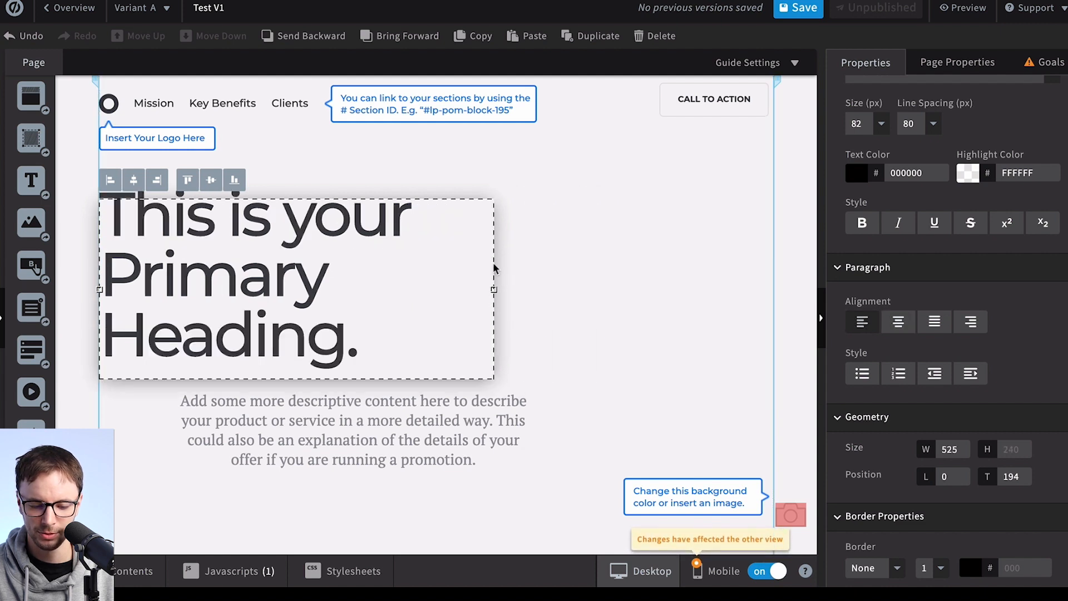
Move the intro paragraph beneath the heading to left 0, top 448, and slightly widen the heading's text box
left_click_drag(385, 439, 312, 435)
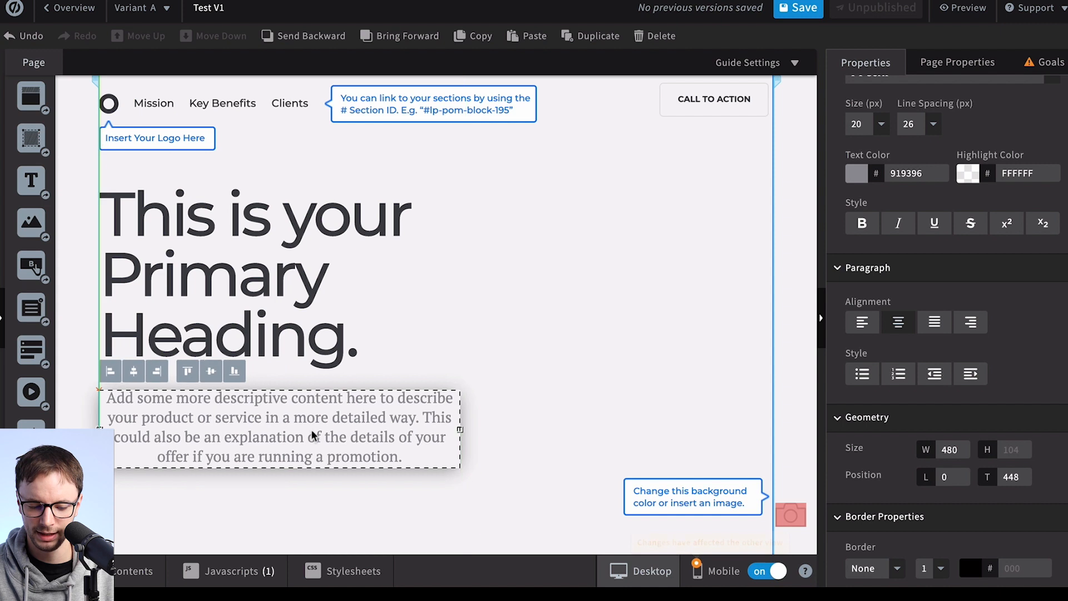
left_click(493, 410)
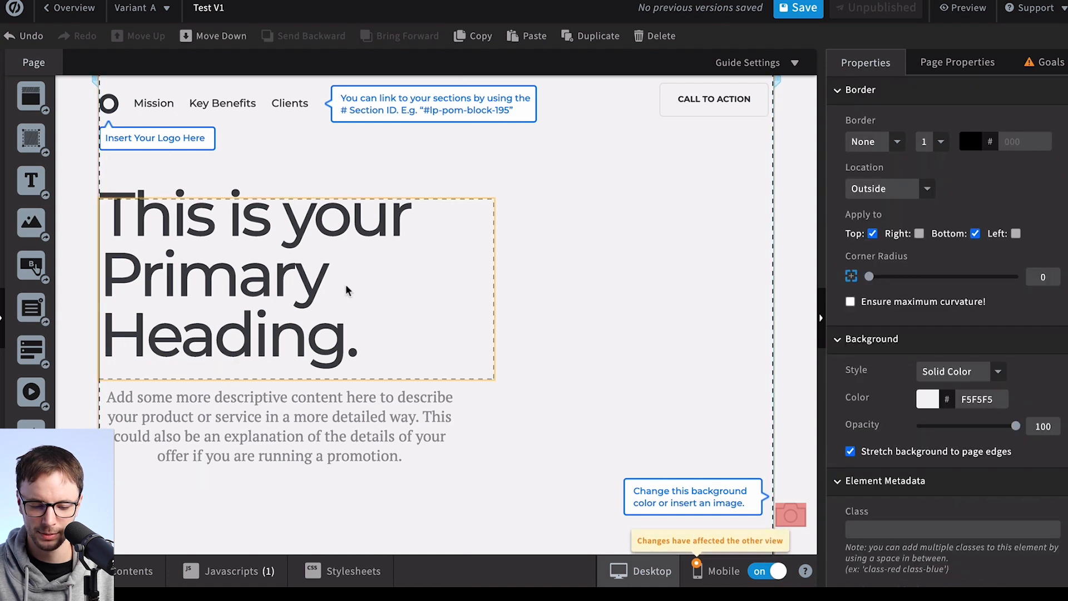
left_click(488, 284)
left_click_drag(493, 287, 511, 291)
left_click(544, 298)
Place a form beside the primary heading with the predefined fields Email, First Name, Last Name and Phone Number
left_click_drag(32, 349, 599, 265)
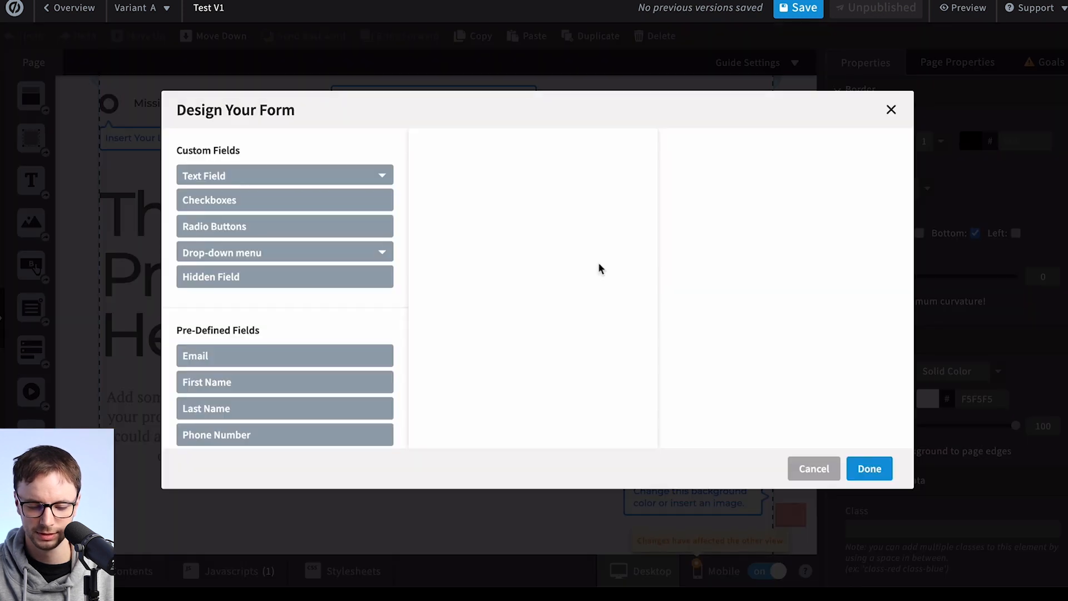
left_click(869, 466)
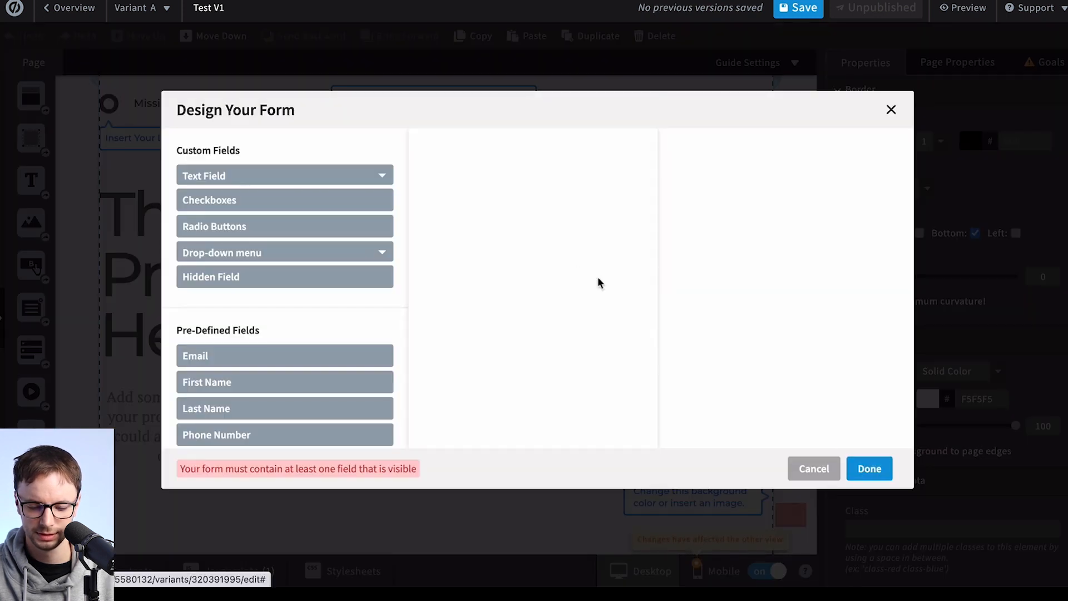
scroll(341, 285, "down", 1)
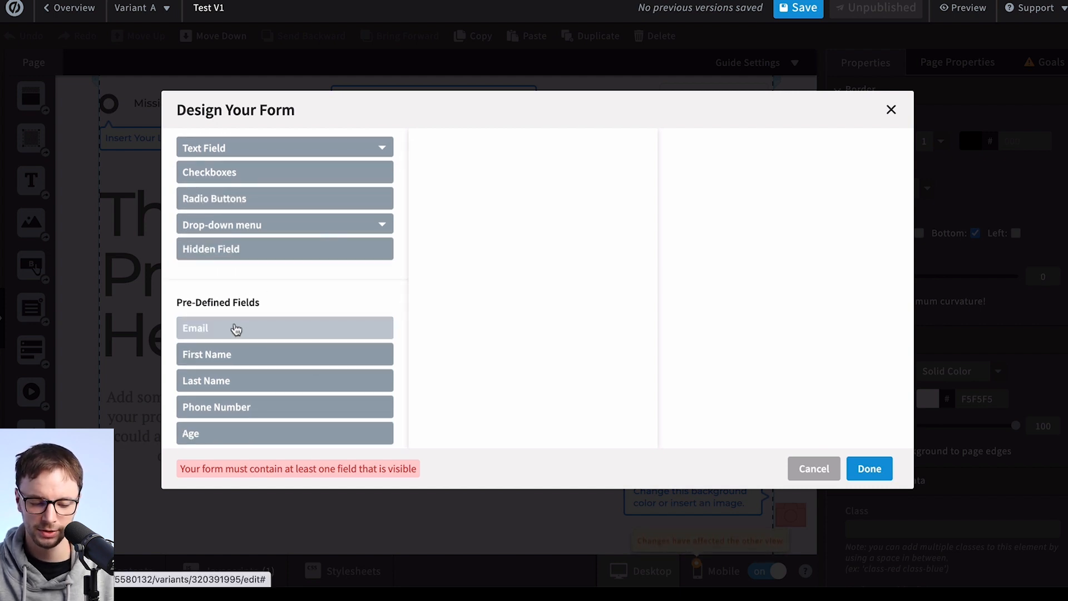
left_click(236, 328)
left_click(227, 356)
left_click(225, 380)
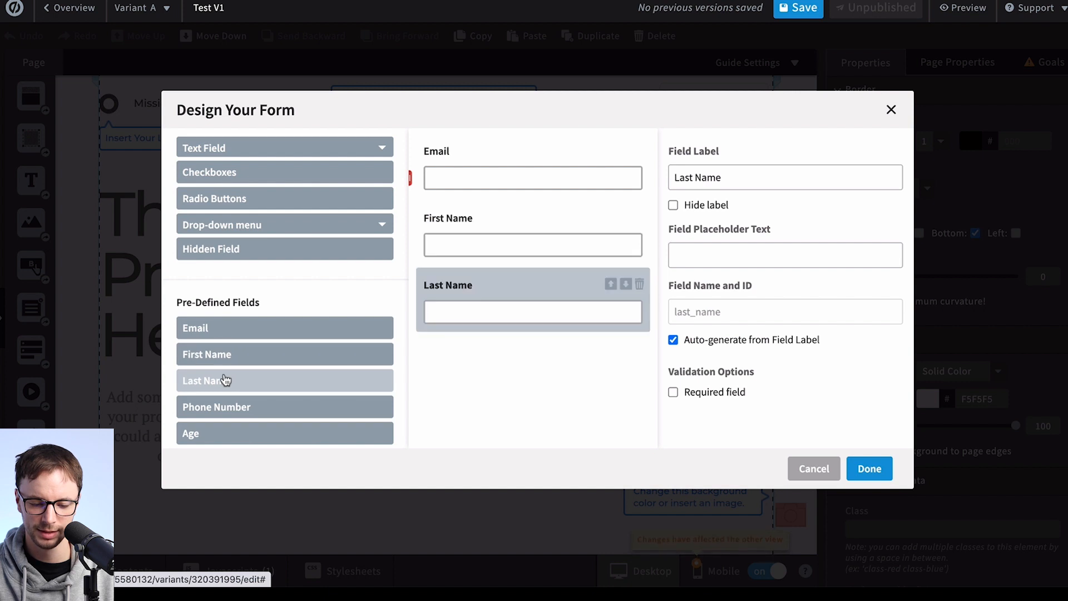
left_click(214, 409)
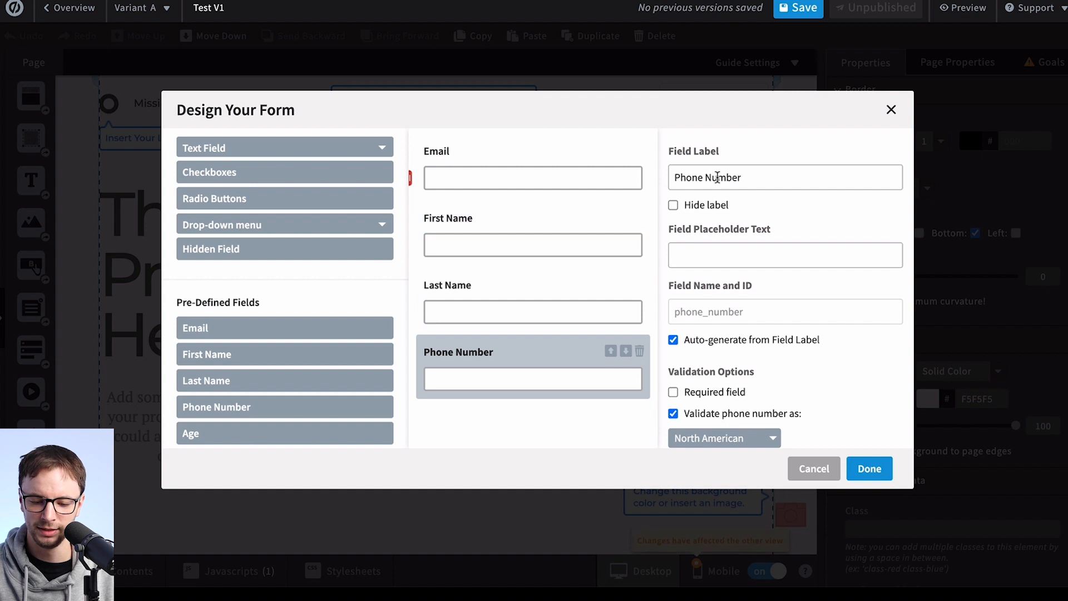
left_click_drag(673, 174, 744, 173)
left_click(744, 173)
left_click(675, 208)
left_click(869, 468)
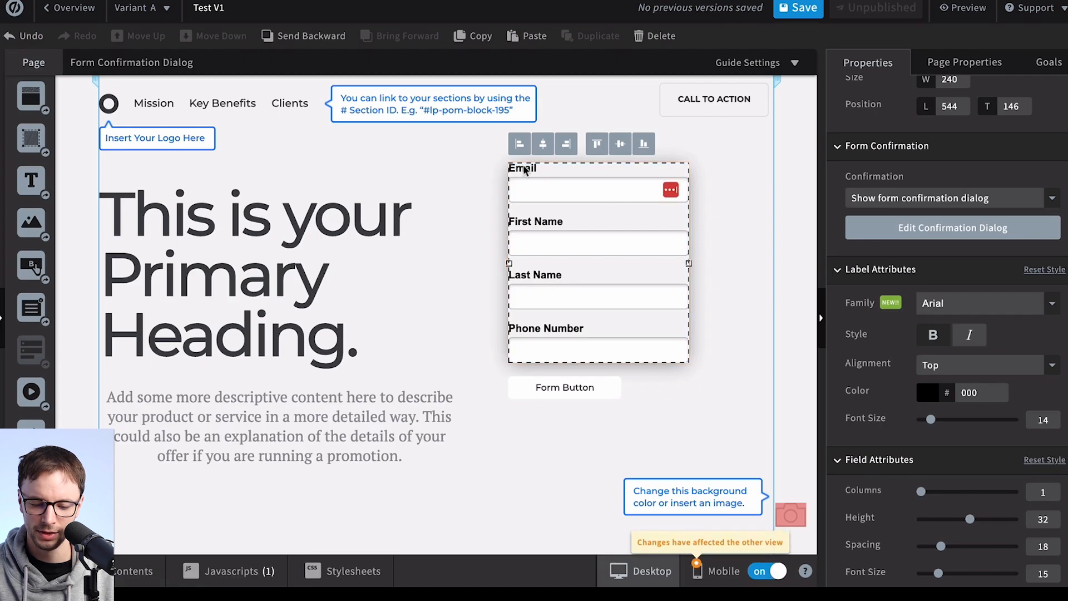
Edit the form to hide the labels of the Email, First Name, Last Name and Phone Number fields
double_click(554, 230)
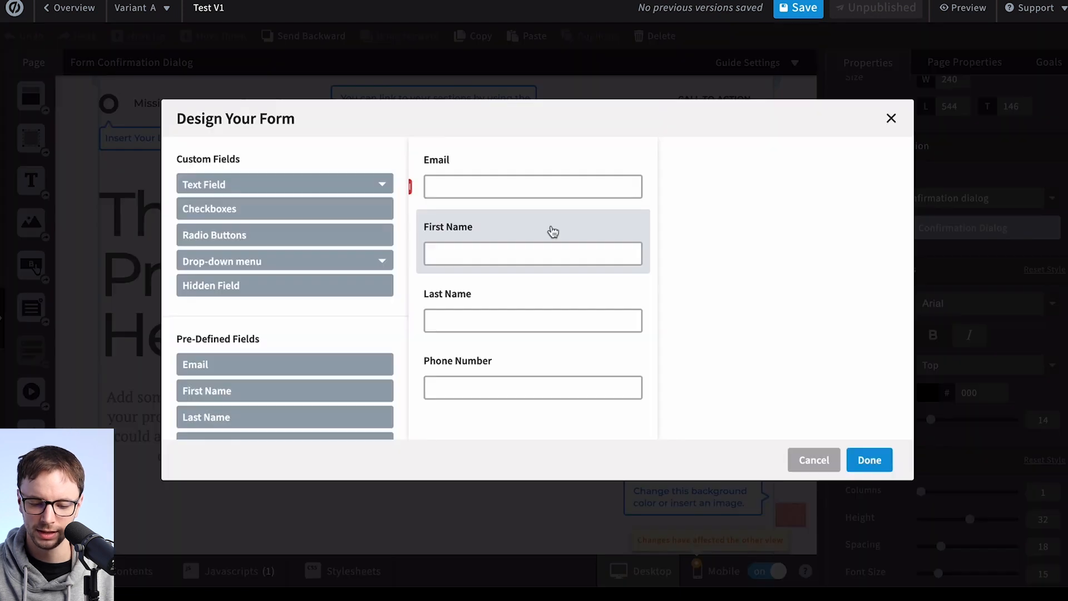
left_click(558, 180)
left_click(673, 214)
left_click(582, 241)
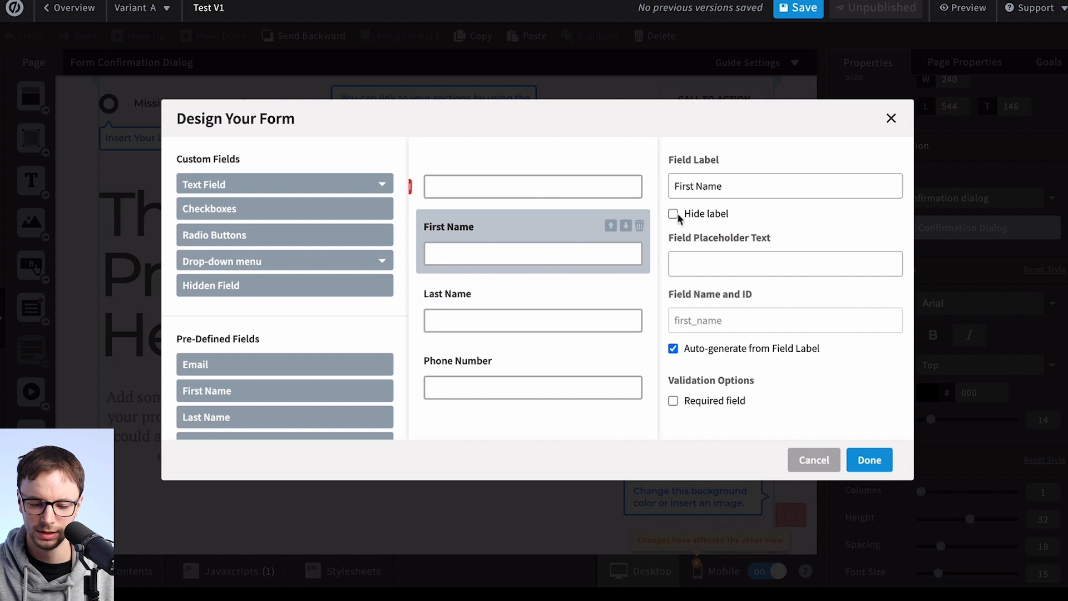
left_click(674, 214)
left_click(589, 293)
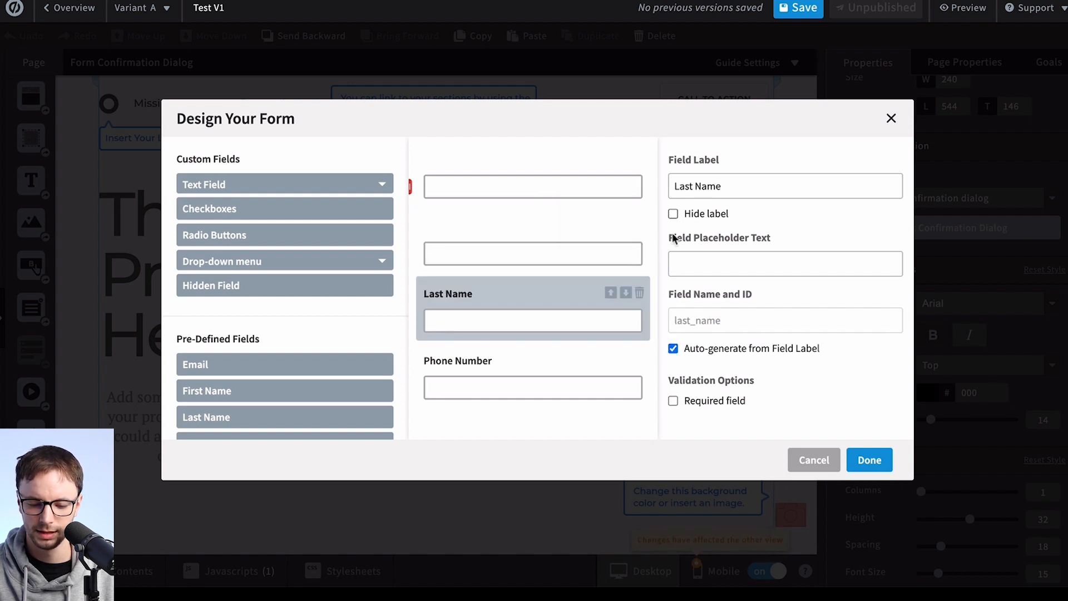
left_click(572, 386)
left_click(674, 214)
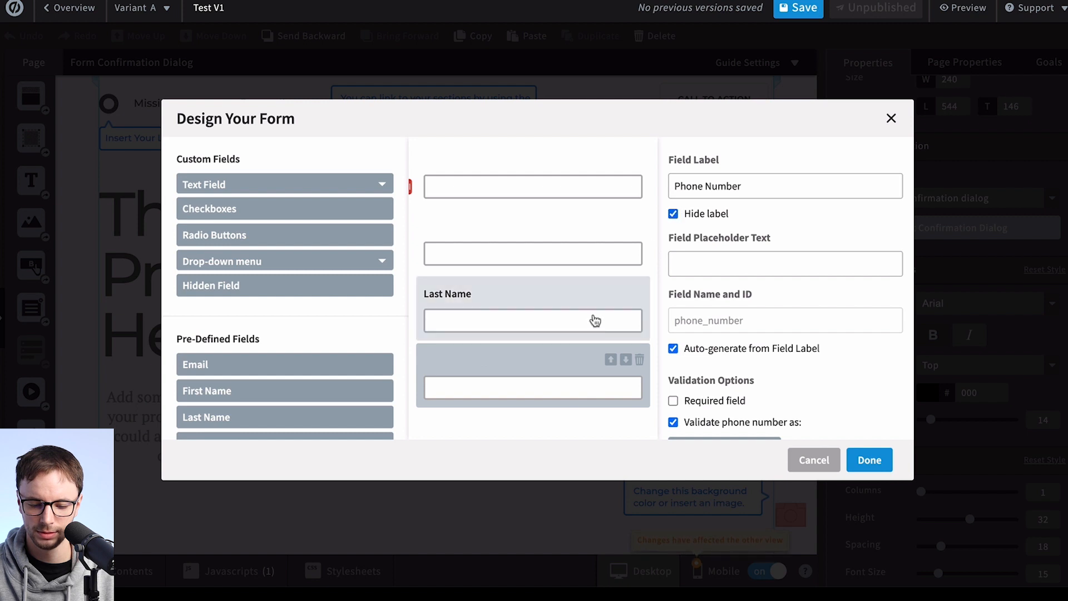
left_click(592, 317)
left_click(673, 214)
Set a sample e-mail address as the Email placeholder and a sample name as the First Name placeholder, and save the form
left_click(534, 192)
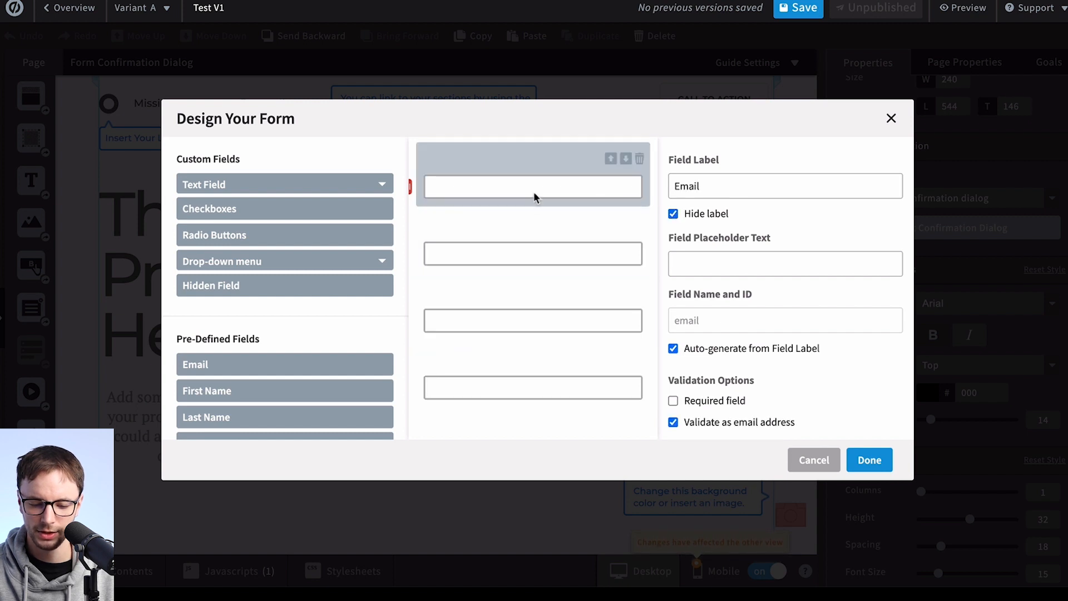
left_click(699, 260)
type("Em")
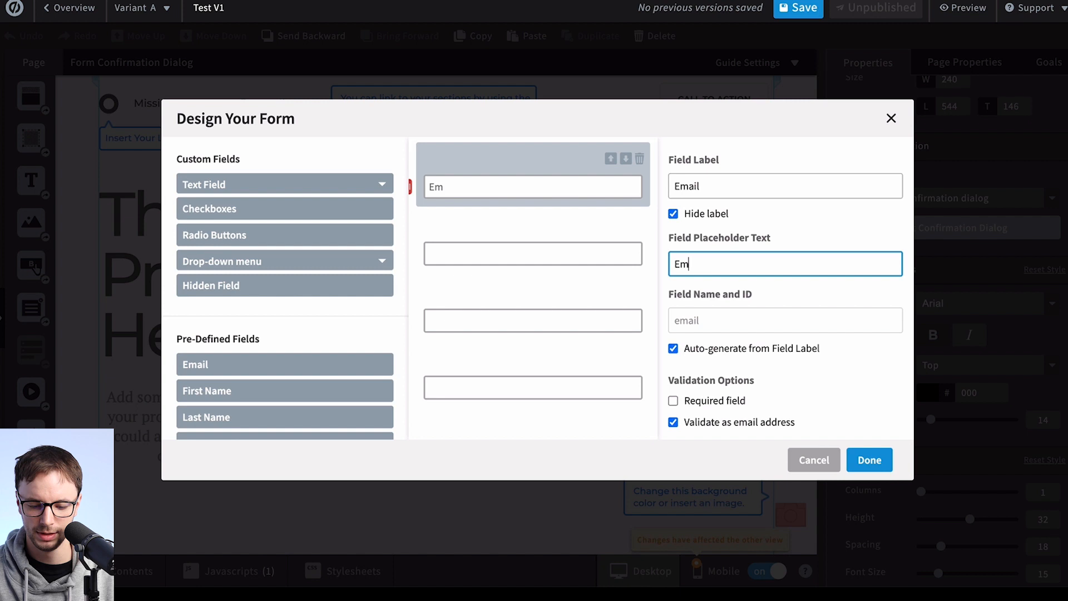
type("ail@email.com")
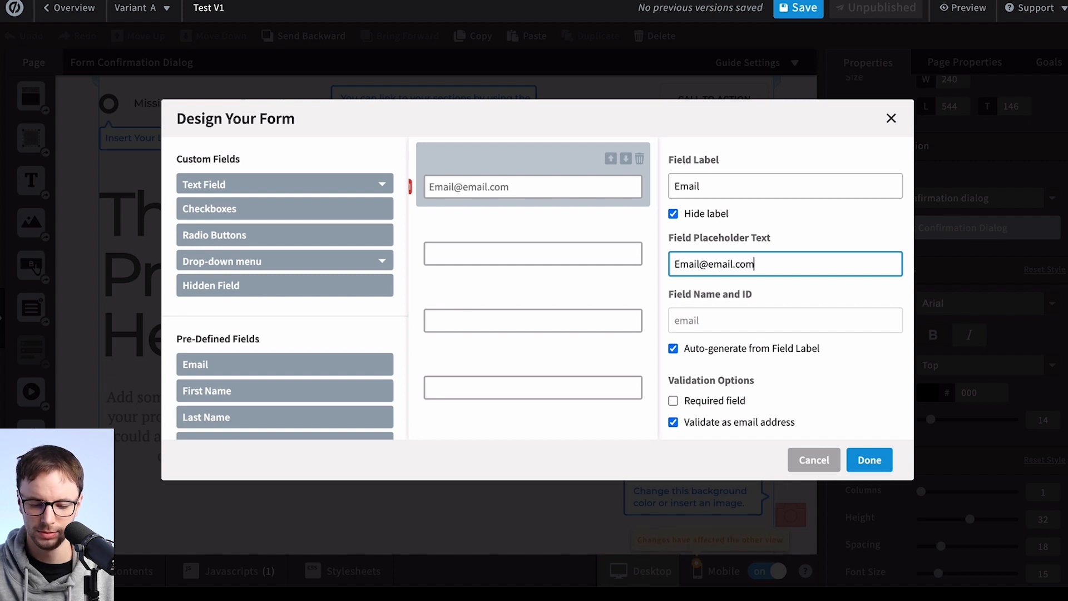
left_click(563, 255)
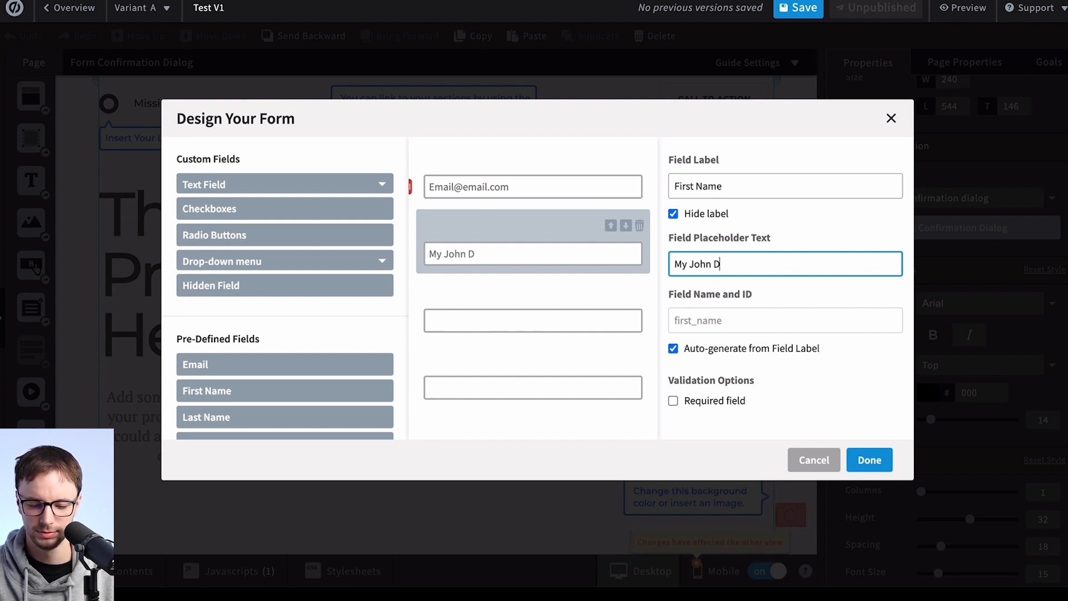
left_click(577, 308)
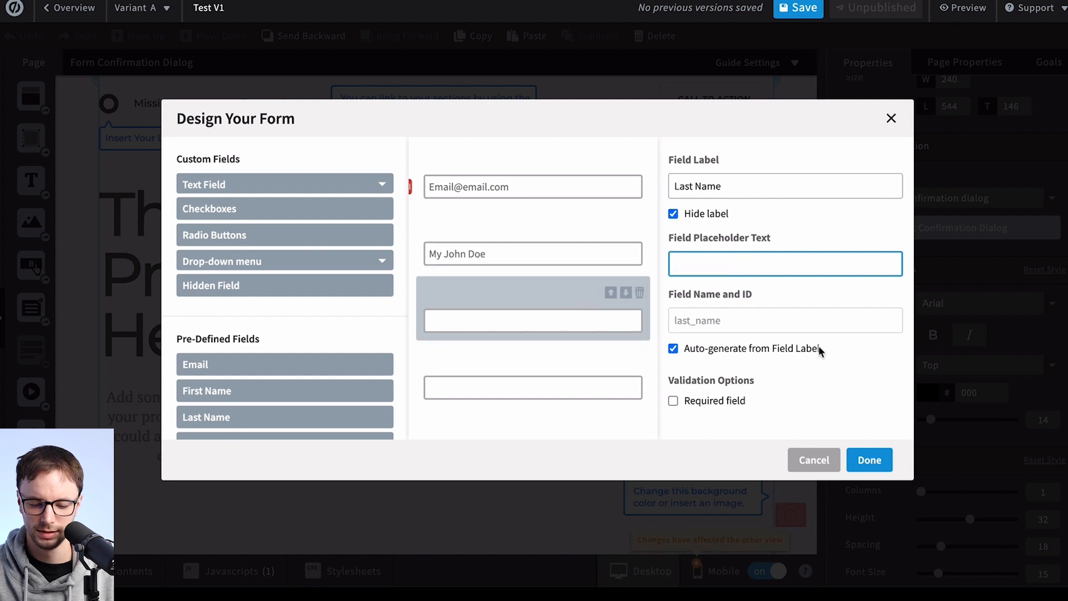
left_click(869, 459)
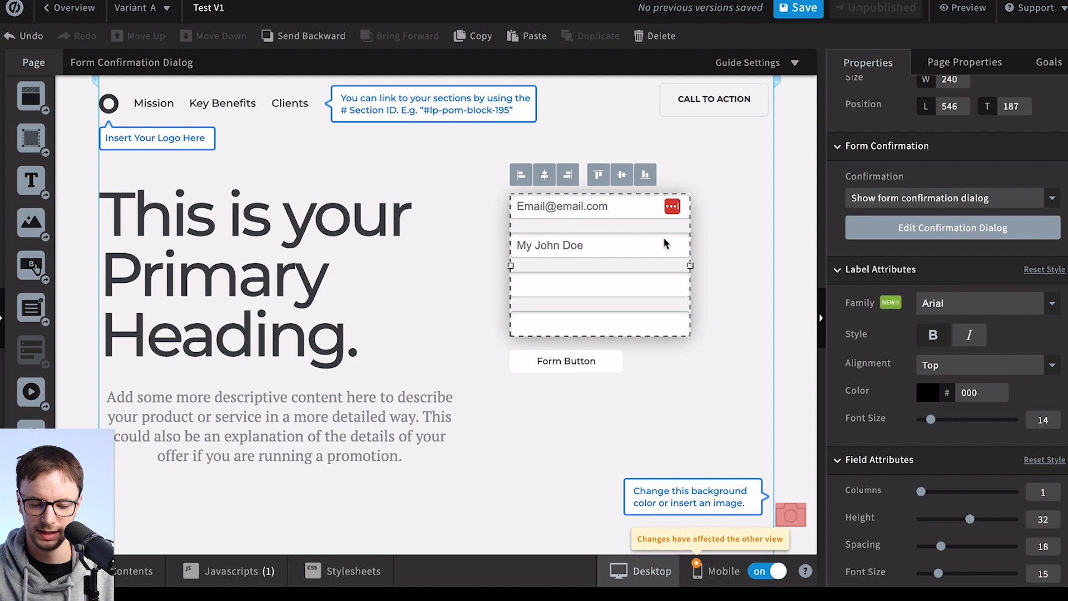
Move the form beside the primary heading to left 550, top 207
left_click(713, 257)
left_click_drag(626, 253, 663, 264)
left_click(725, 267)
left_click(720, 296)
left_click(681, 316)
Open the form's design for editing and add a hidden custom field to it
double_click(660, 271)
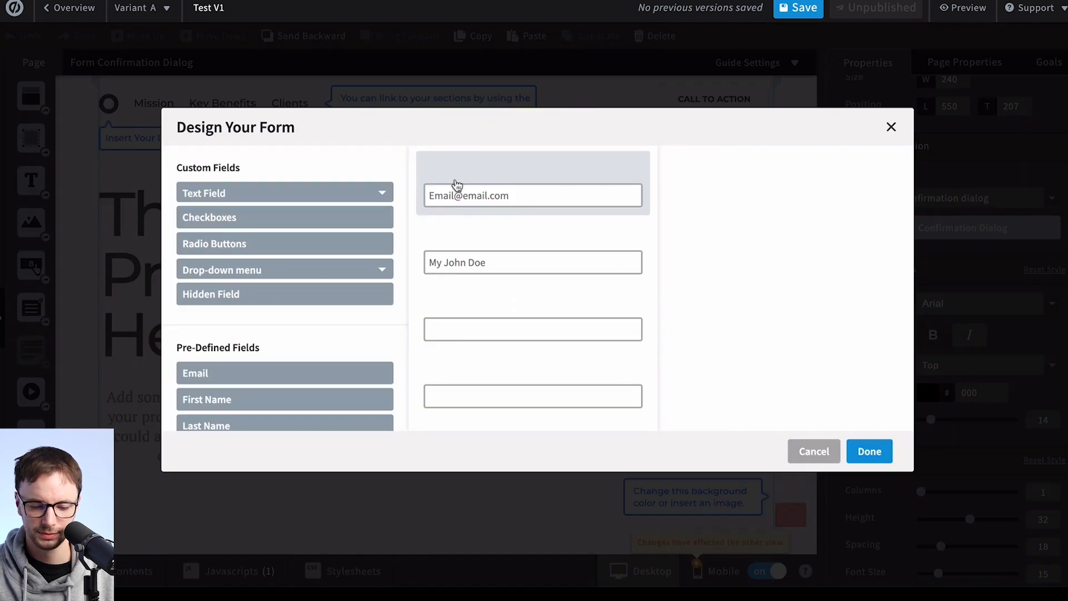
scroll(292, 206, "down", 1)
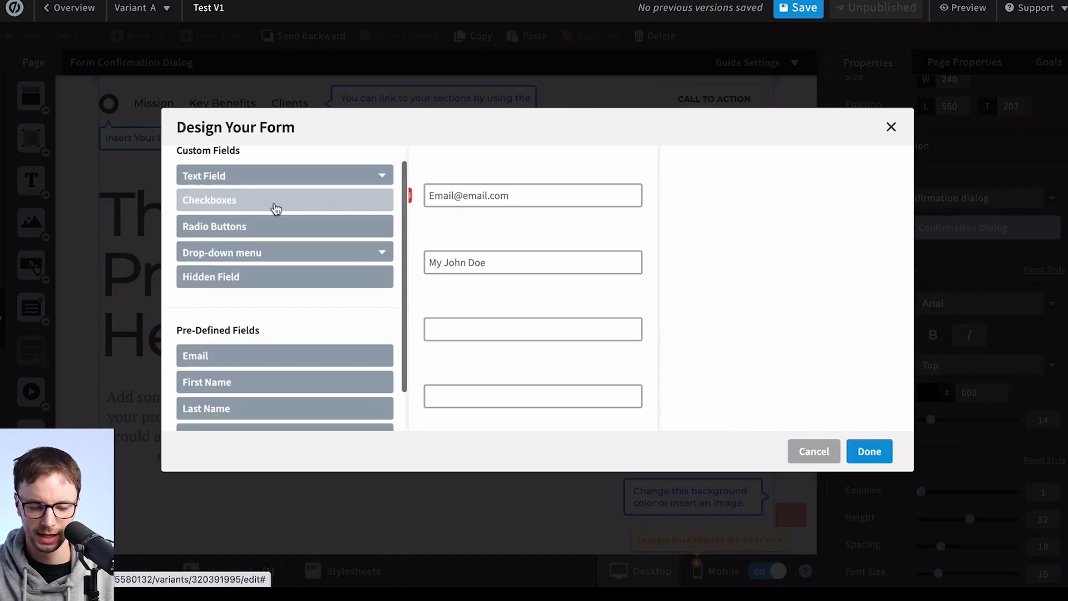
scroll(270, 234, "down", 2)
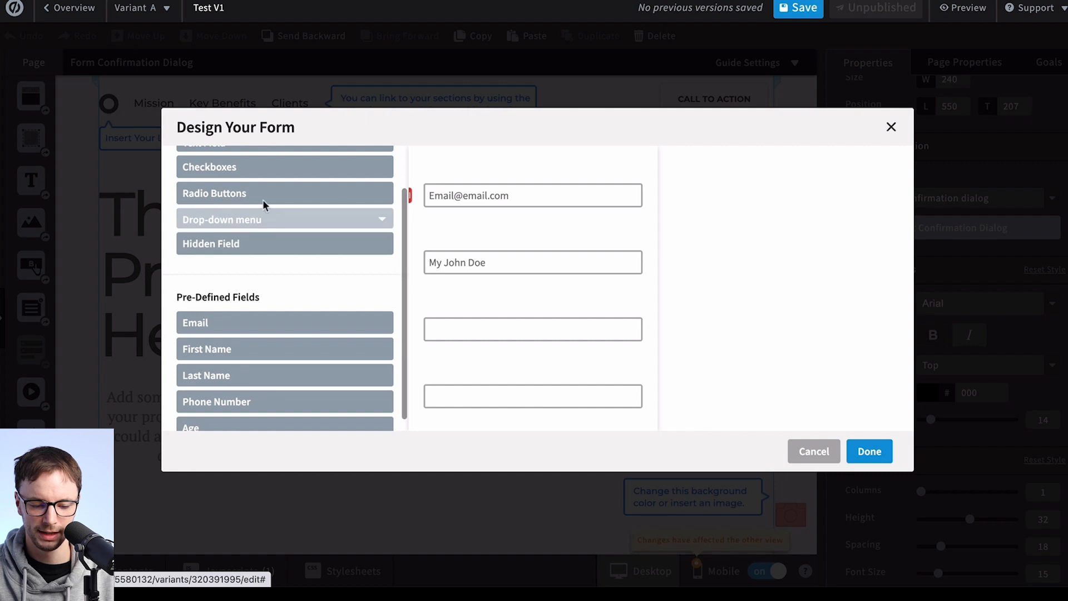
scroll(274, 298, "up", 4)
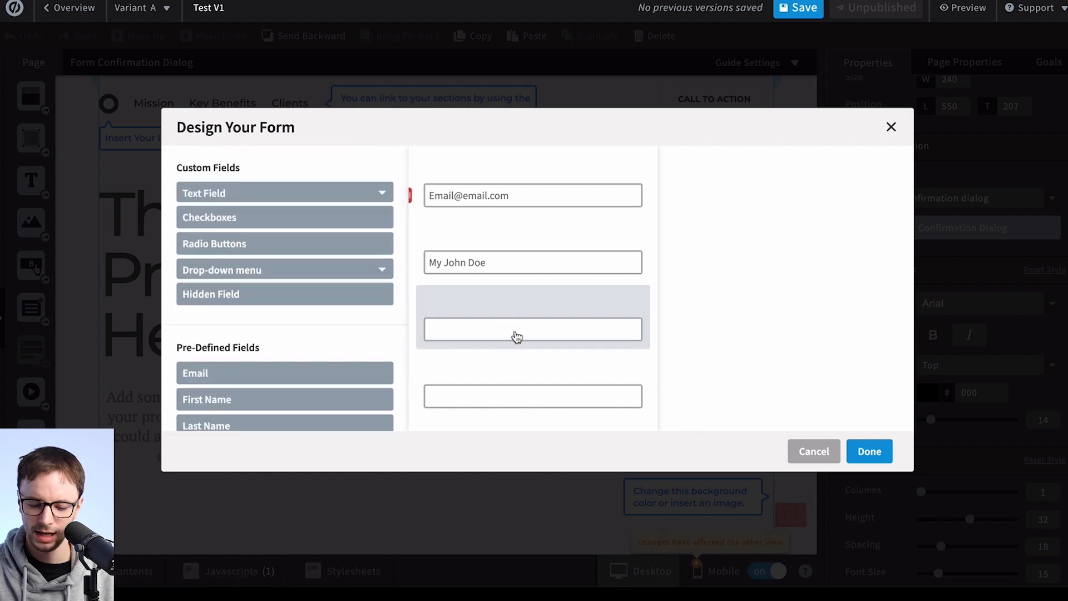
left_click(529, 262)
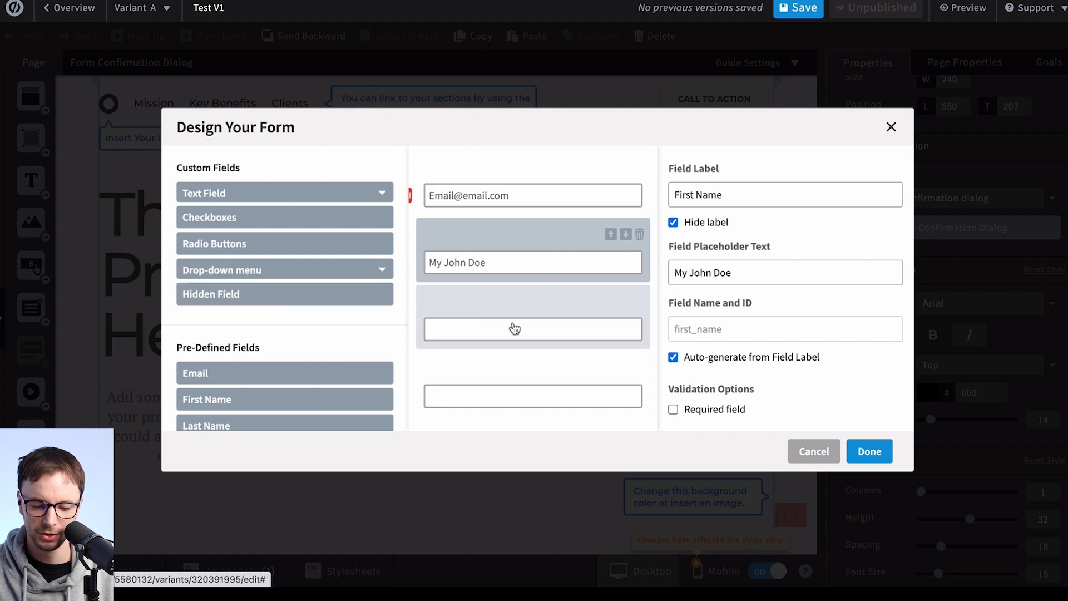
left_click(353, 295)
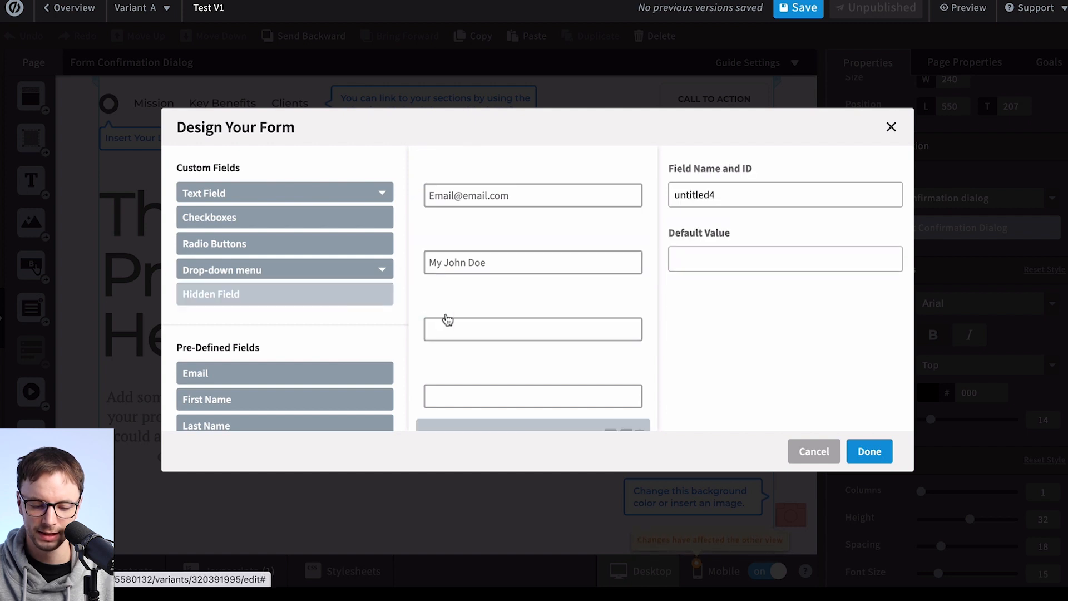
Name the hidden field utm_keyword and save the form design
double_click(735, 194)
type("utm")
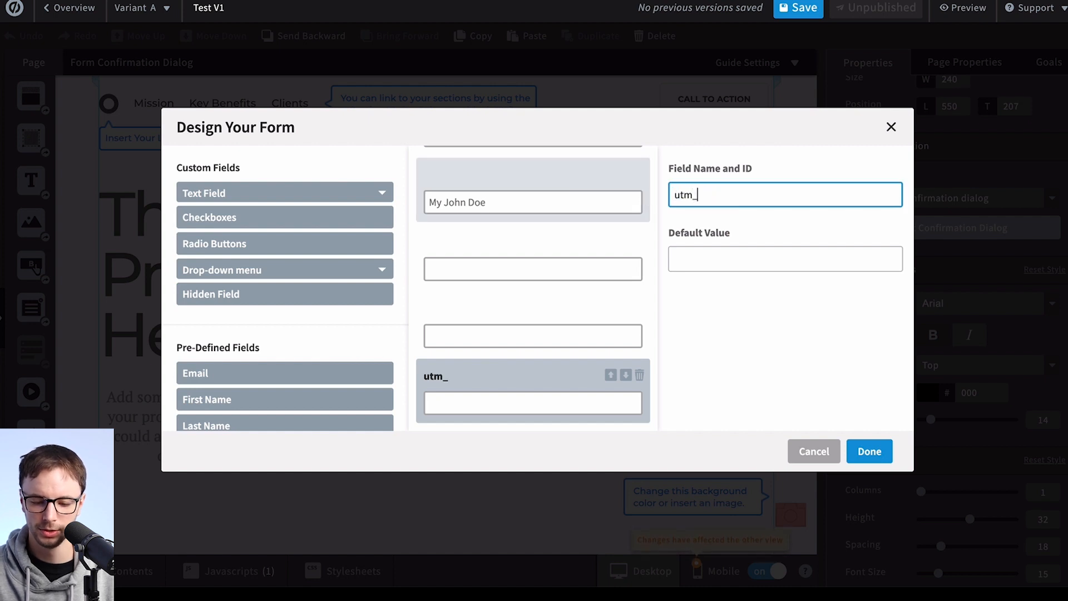
type("_keyword")
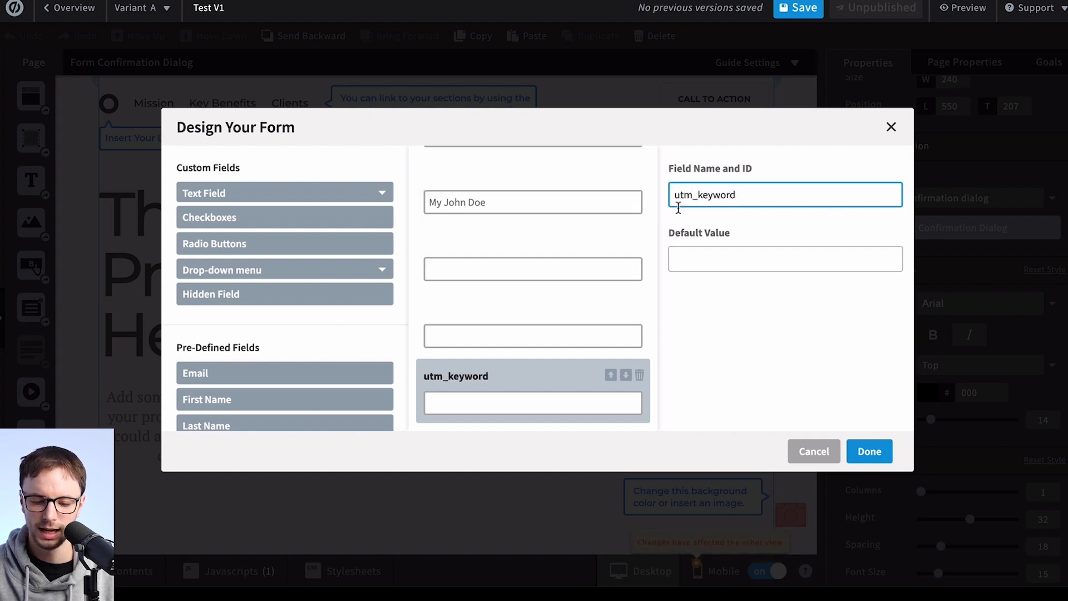
double_click(694, 194)
left_click(745, 193)
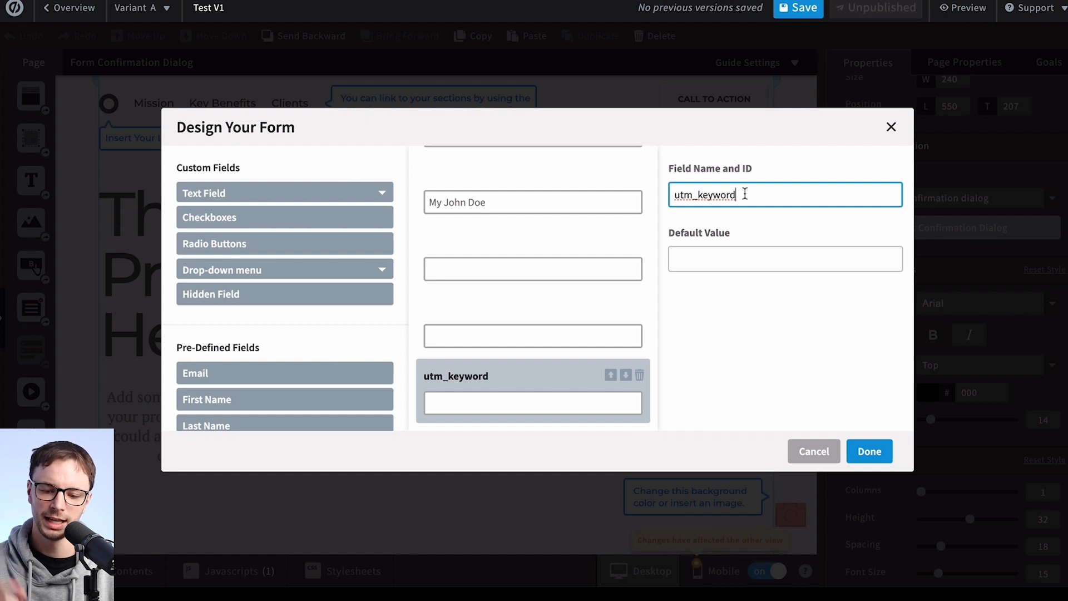
left_click(870, 451)
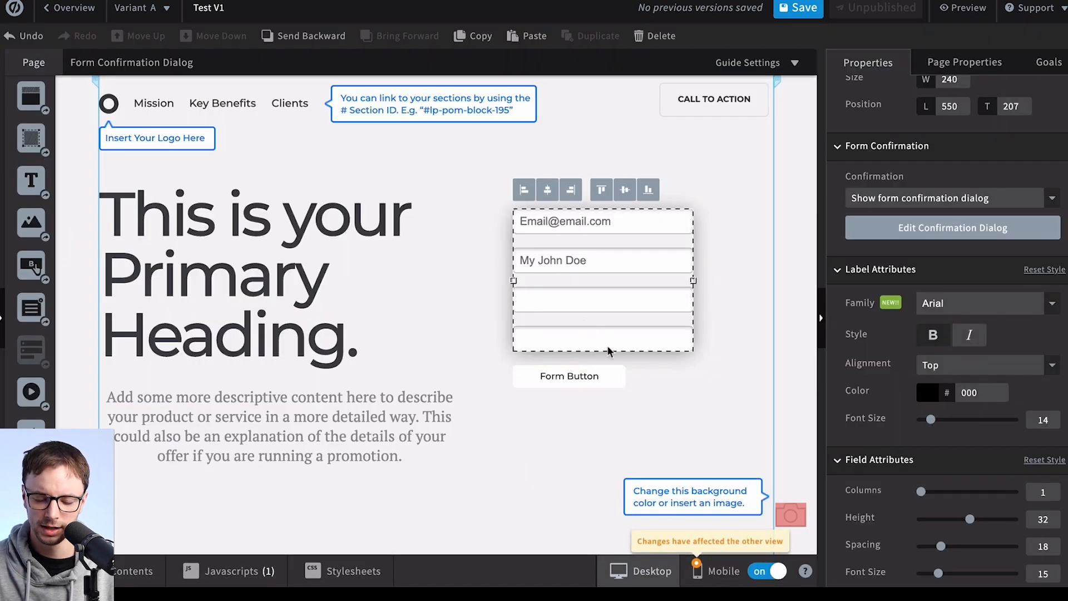
Reposition the form beside the primary heading at left 597, top 189
left_click(736, 295)
left_click(673, 270)
left_click_drag(672, 271, 693, 245)
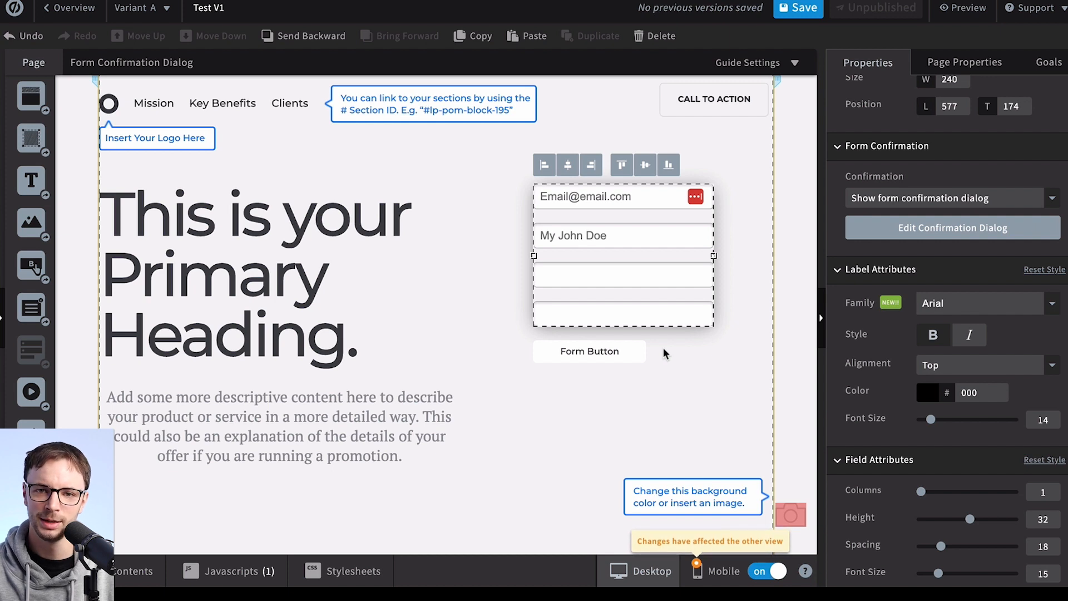
left_click(666, 310)
left_click(665, 305)
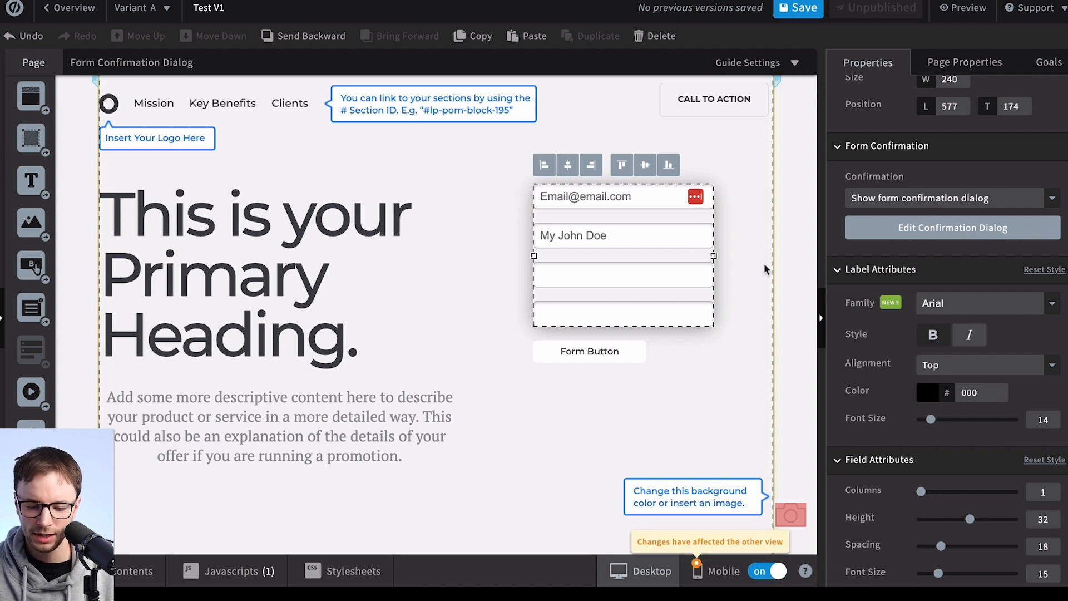
left_click_drag(714, 256, 730, 267)
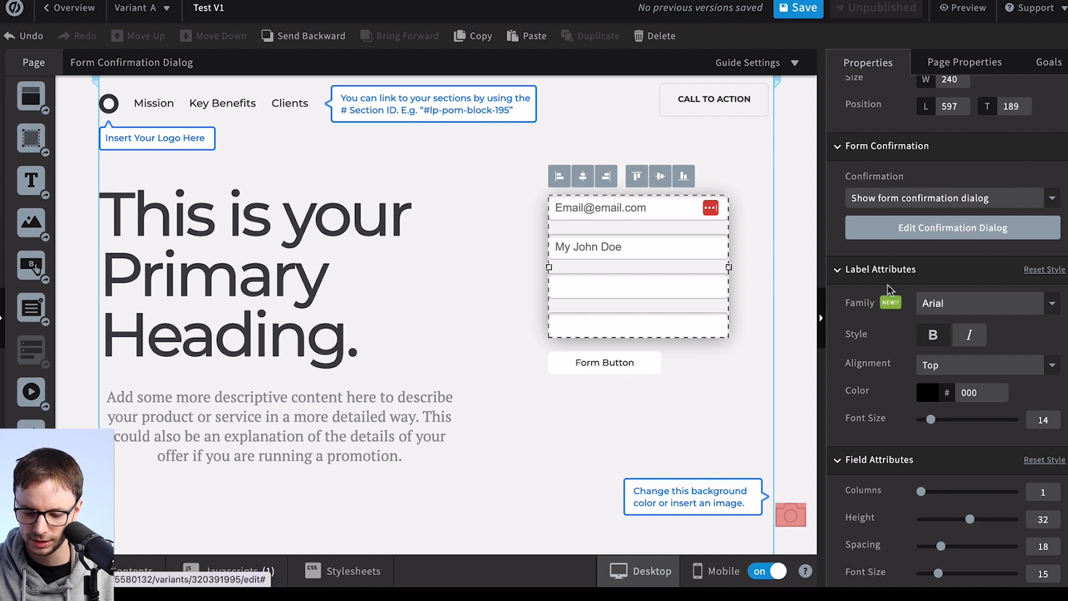
Try arranging the form fields in 2 columns and return them to 1 column
scroll(902, 285, "down", 1)
scroll(976, 292, "down", 2)
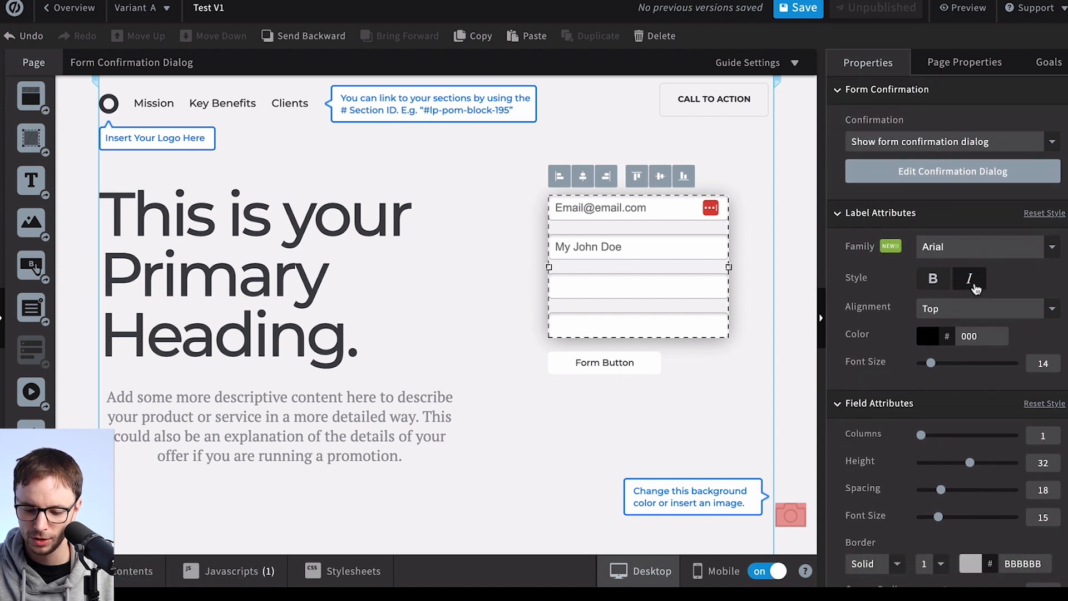
left_click(978, 247)
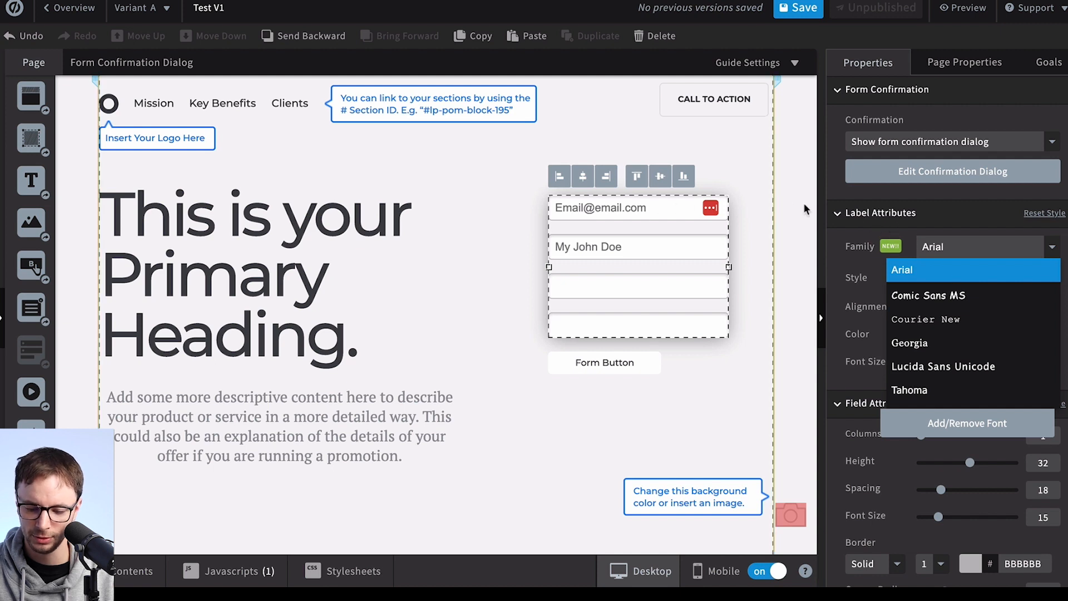
left_click(844, 259)
scroll(850, 296, "down", 3)
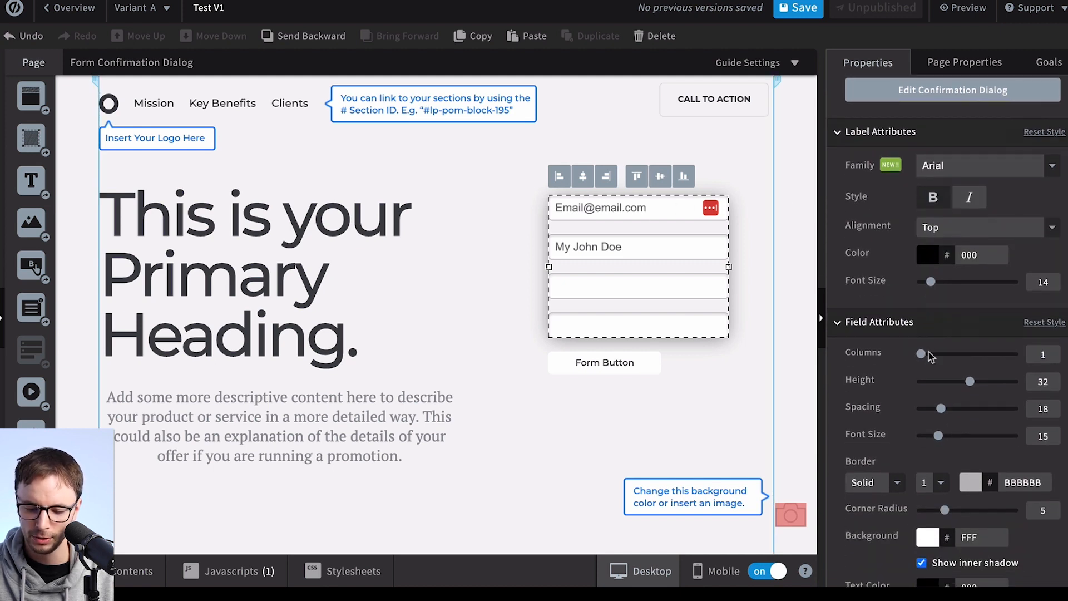
left_click_drag(927, 355, 948, 358)
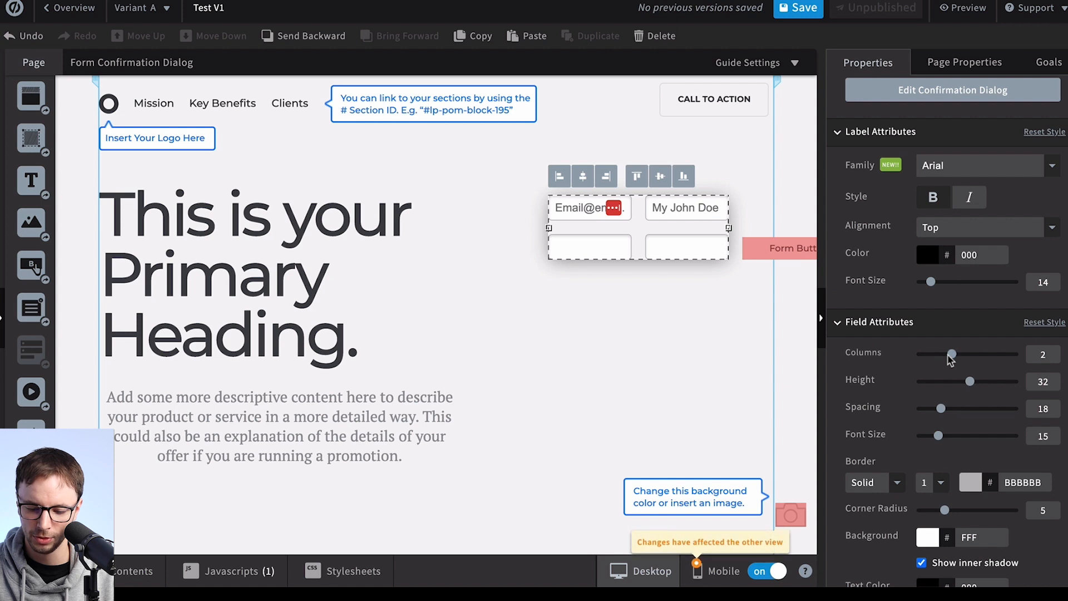
scroll(899, 306, "down", 1)
left_click(916, 328)
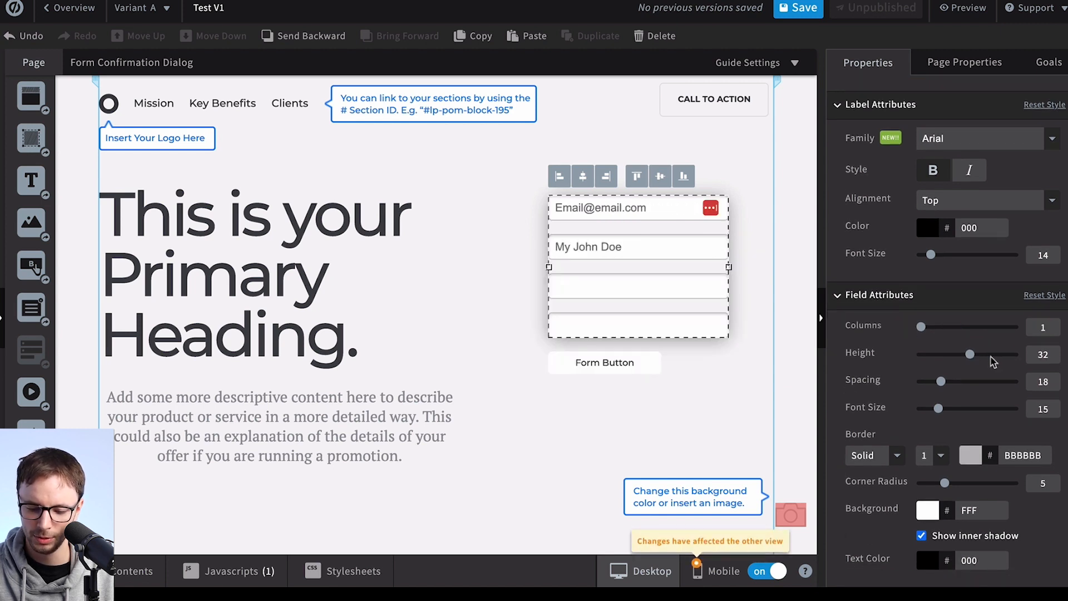
Set the form fields' spacing to 24 and their font size to 17
left_click_drag(967, 359, 988, 355)
left_click_drag(949, 385, 970, 354)
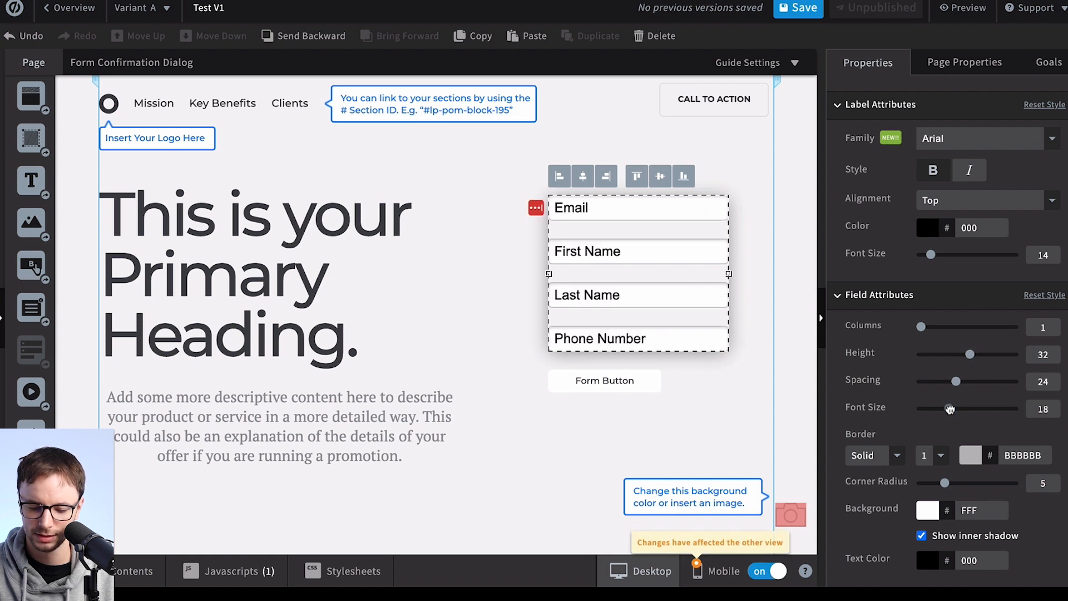
left_click_drag(940, 407, 946, 409)
scroll(918, 369, "down", 1)
scroll(917, 369, "down", 8)
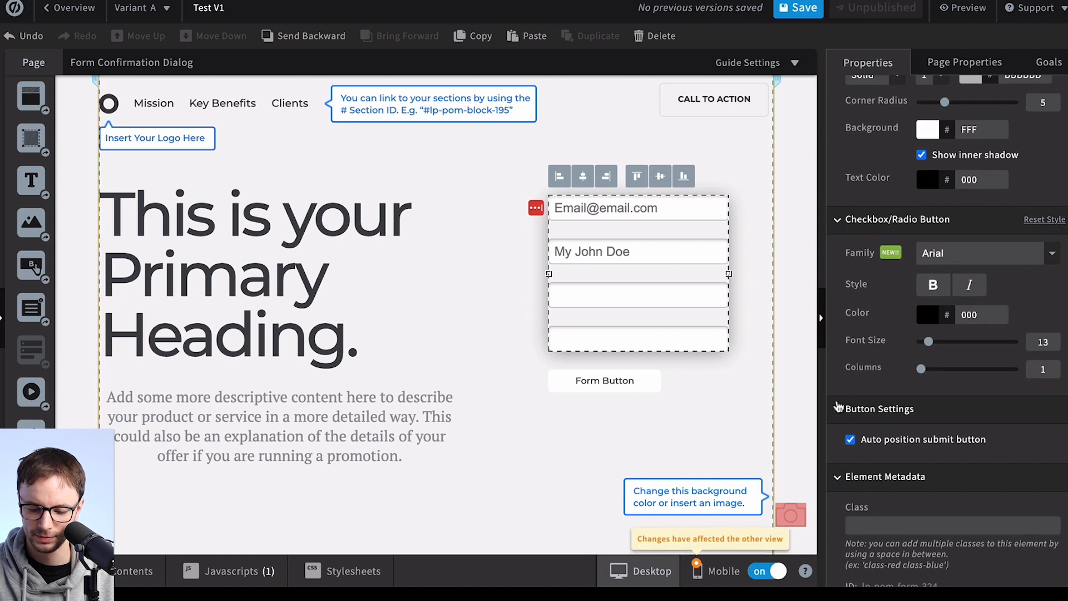
scroll(840, 408, "down", 2)
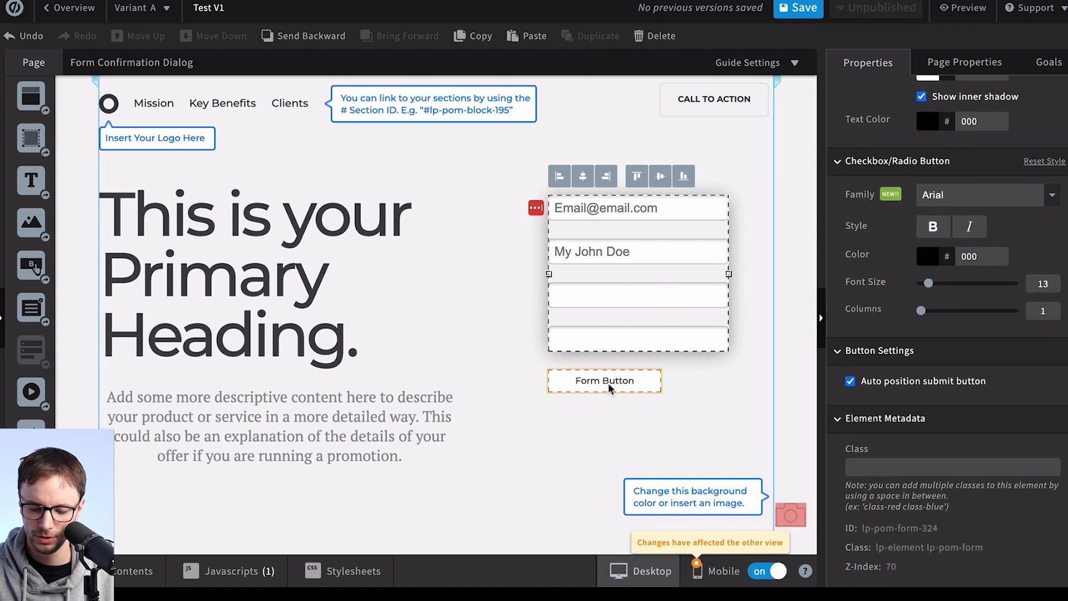
Change the form button's underlay color to red, FE0000
left_click(611, 388)
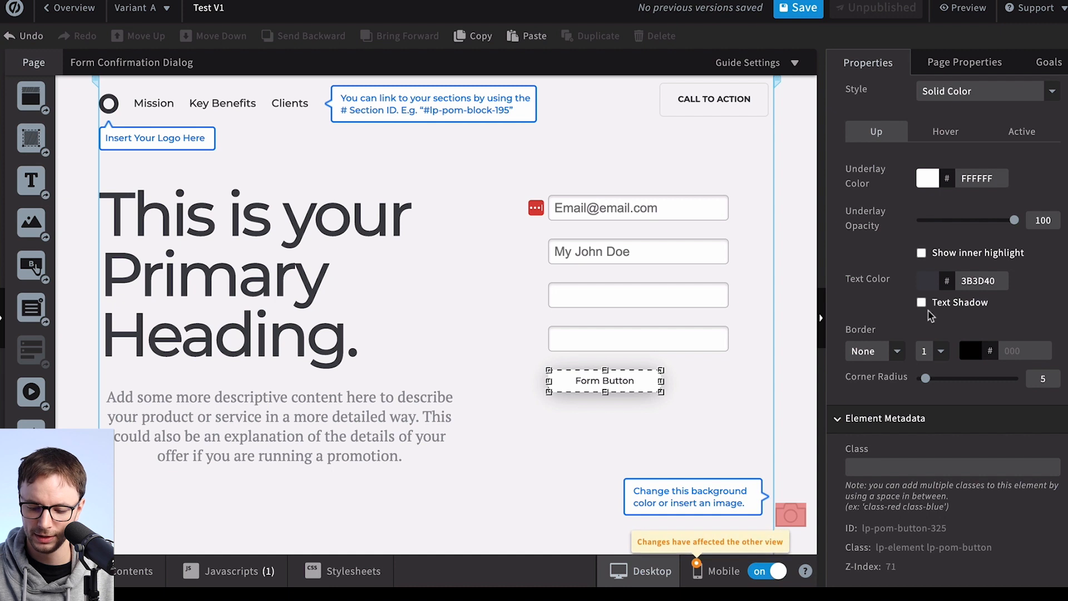
scroll(930, 316, "up", 3)
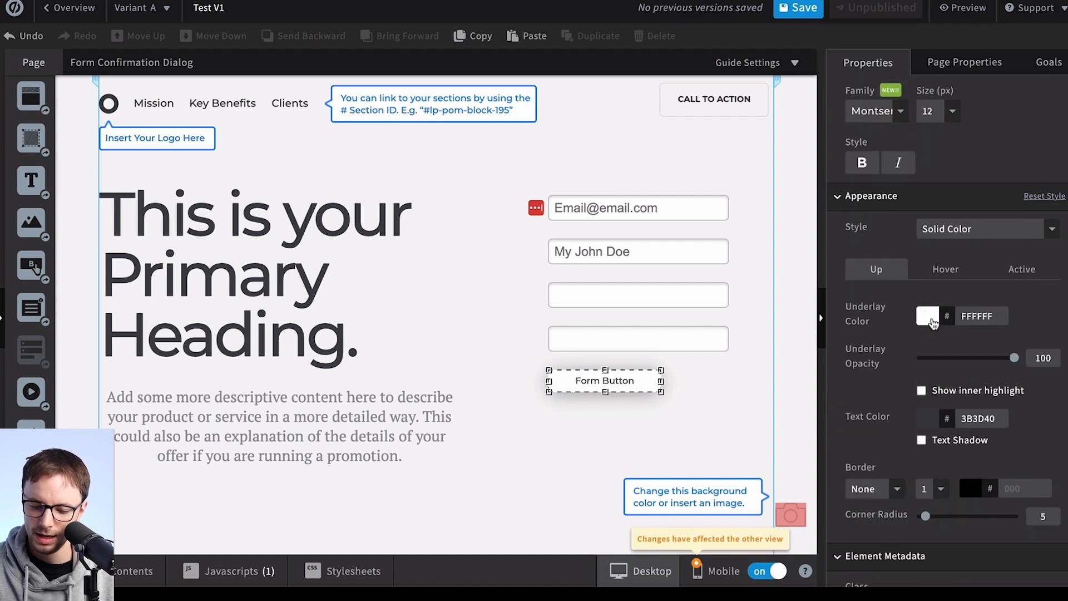
left_click(927, 317)
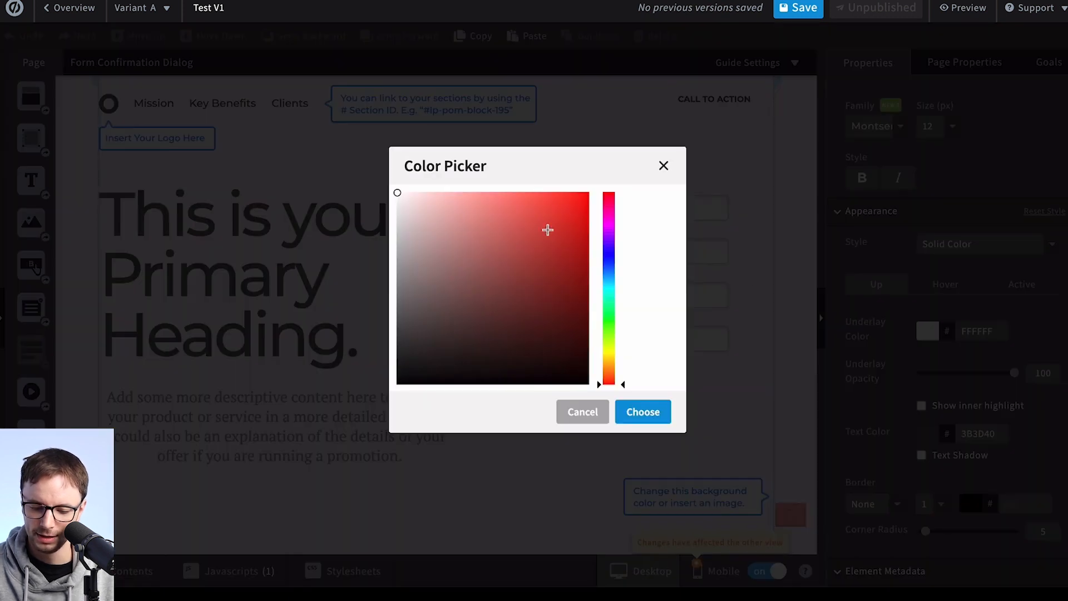
left_click_drag(547, 230, 591, 190)
left_click(645, 413)
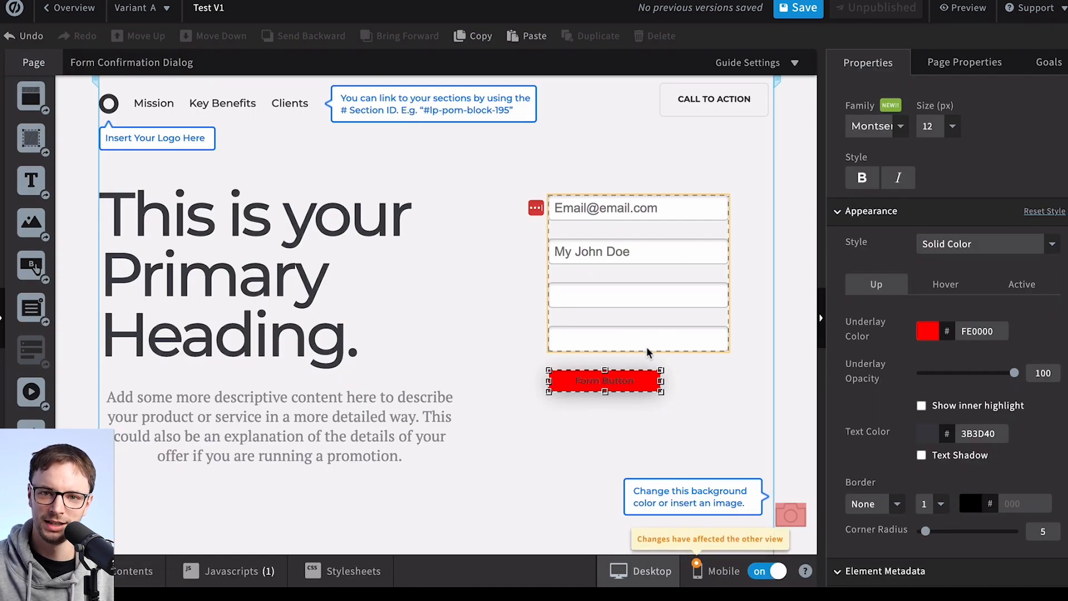
left_click(679, 397)
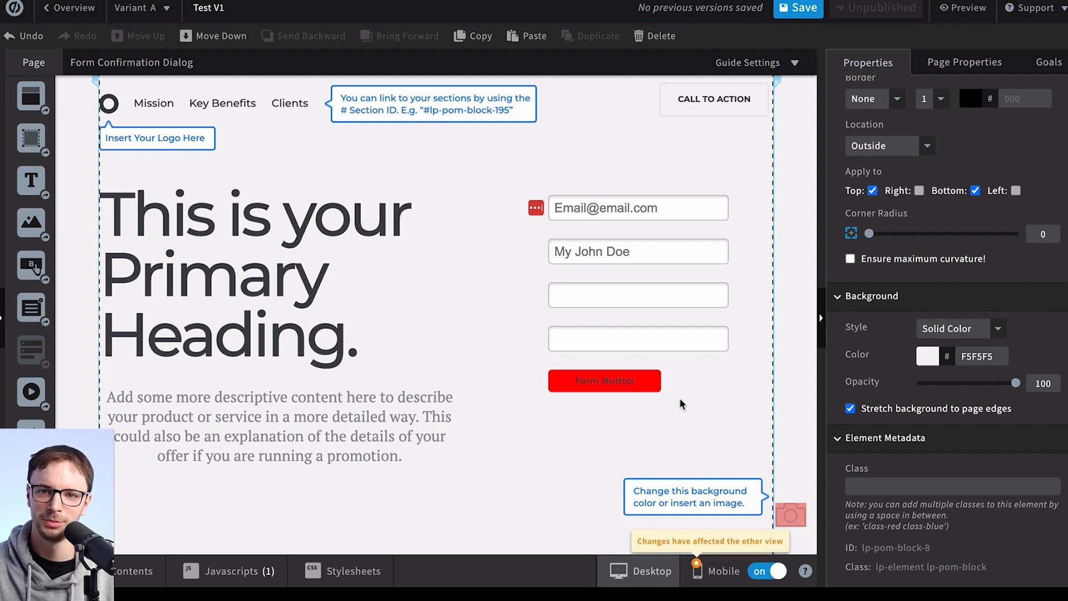
Enlarge the form button in both directions so it is roughly as wide as the form fields
left_click(656, 385)
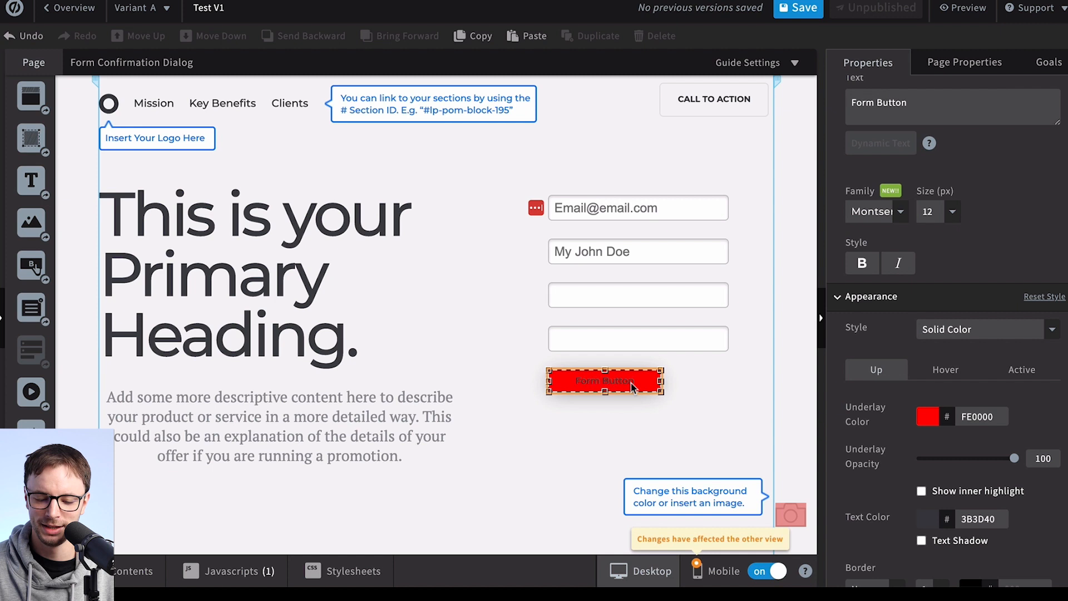
left_click_drag(662, 391, 739, 410)
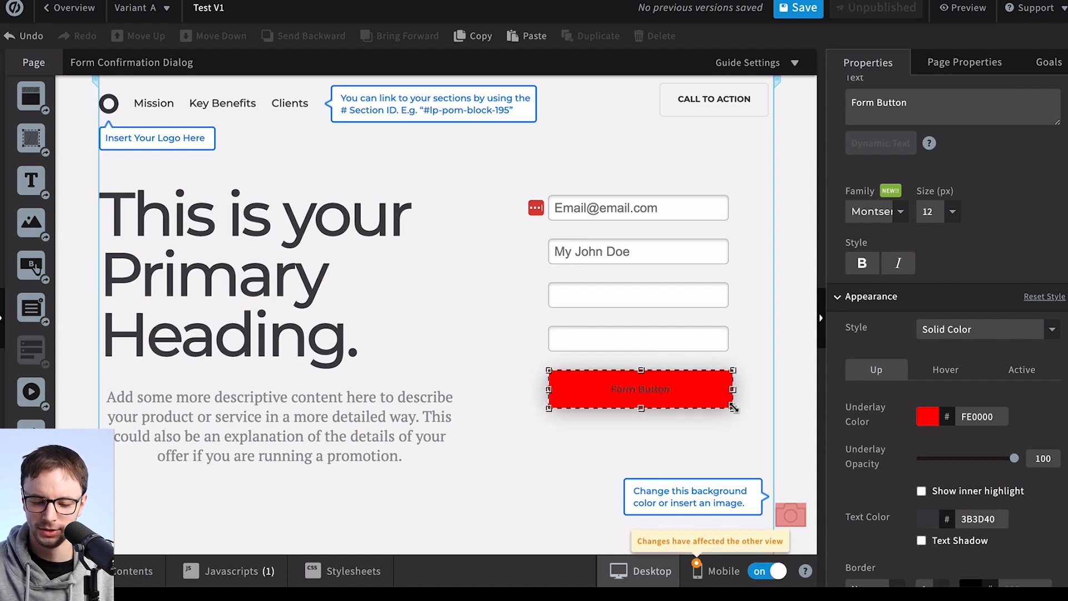
left_click(768, 414)
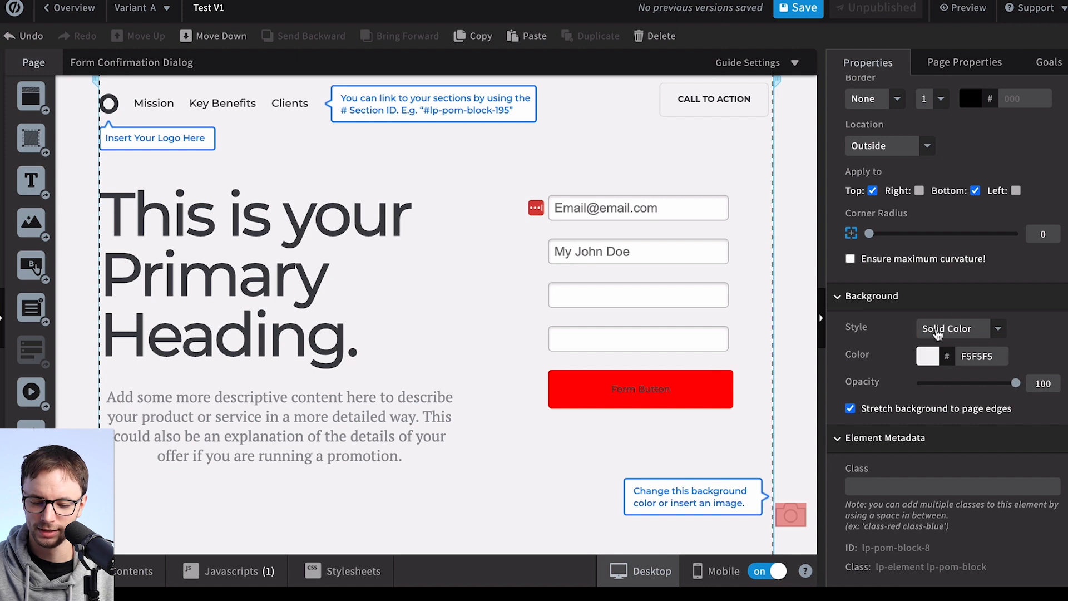
scroll(931, 355, "up", 2)
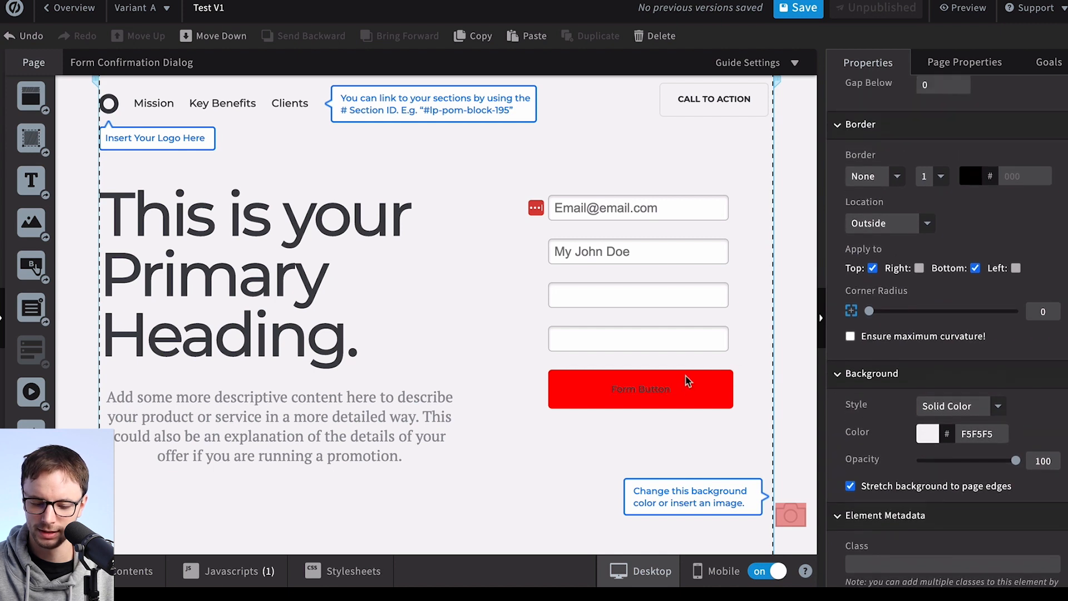
Set the form button's text color to white, FFFFFF
left_click(682, 387)
scroll(957, 396, "down", 5)
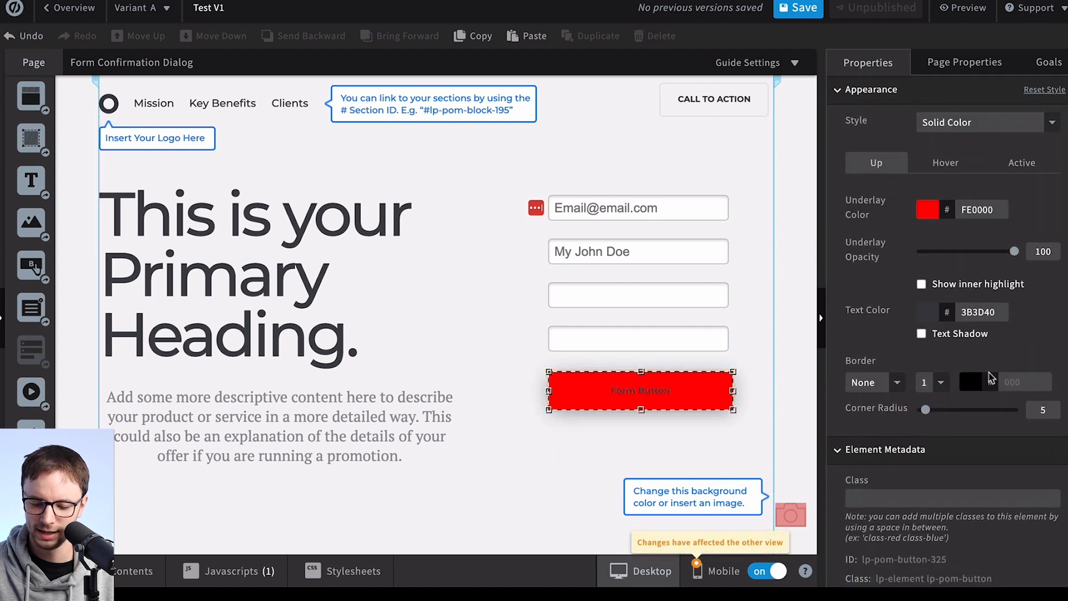
double_click(978, 308)
type("FF")
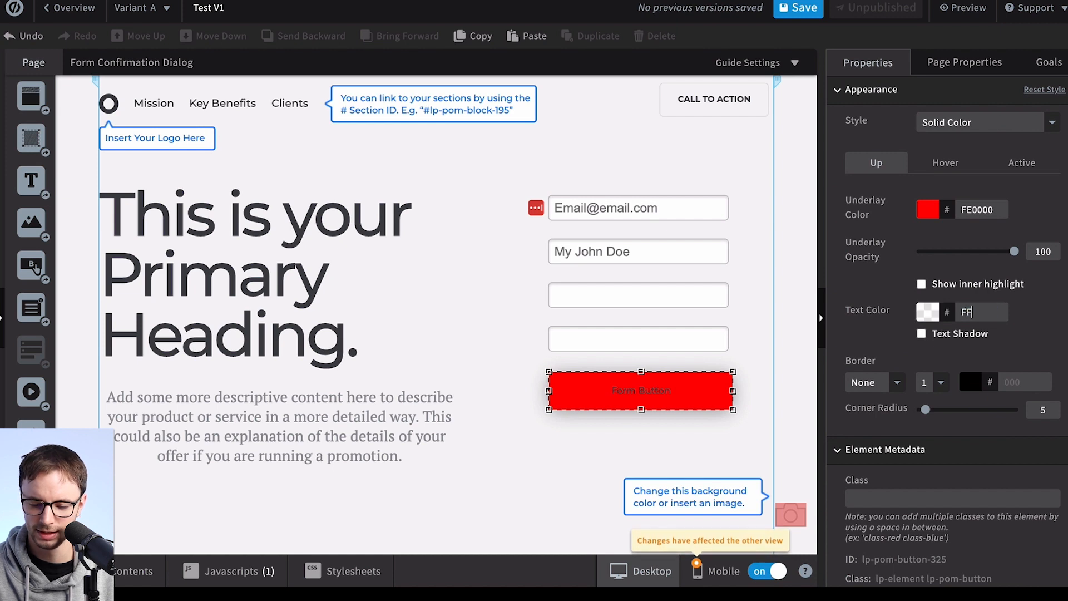
type("FFFF")
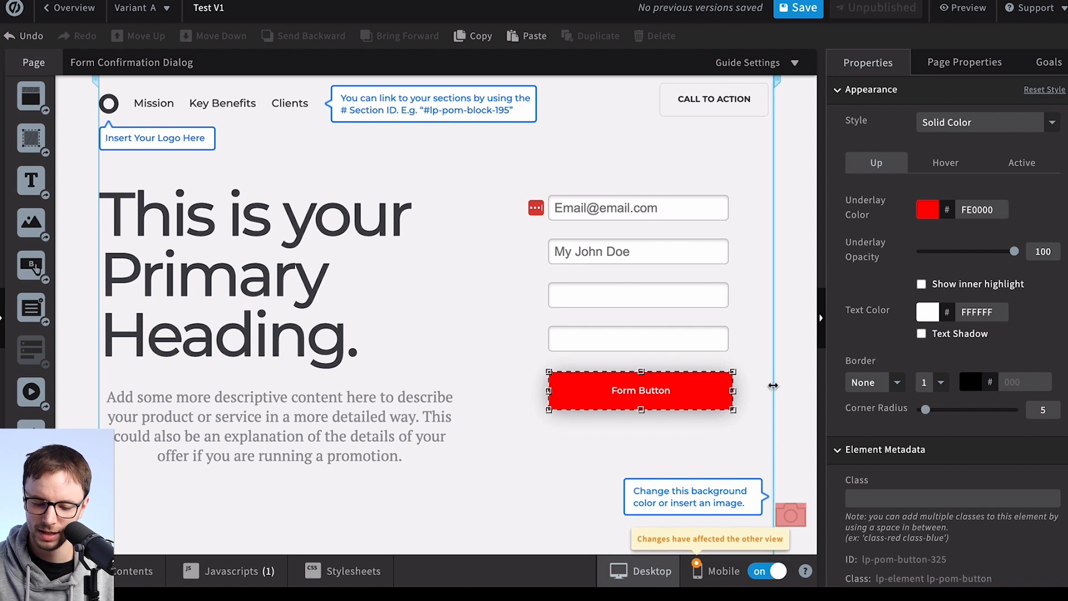
left_click(711, 430)
left_click(694, 395)
left_click(685, 436)
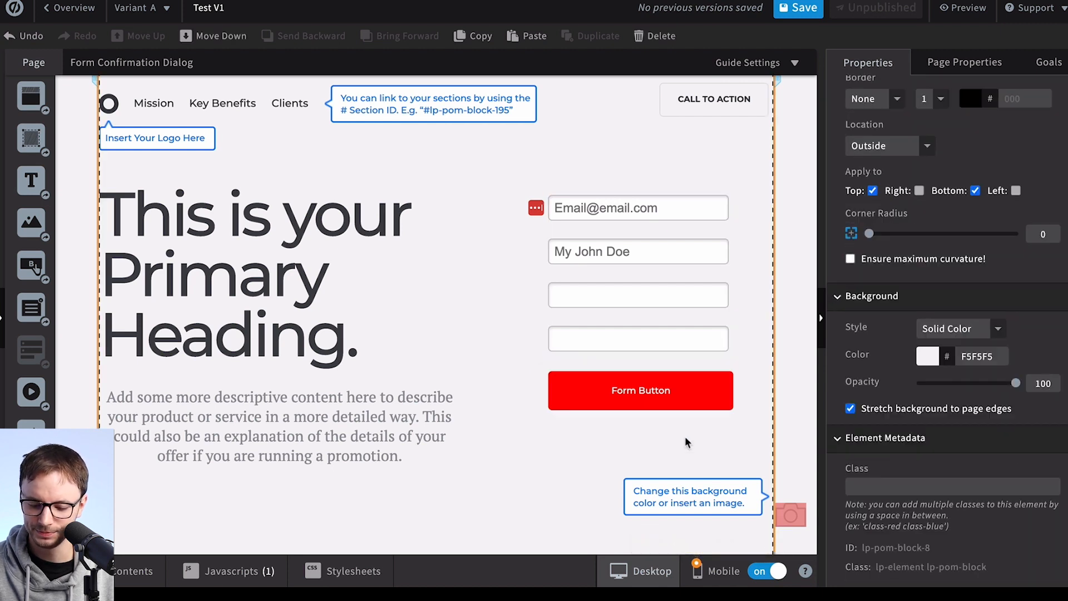
scroll(638, 415, "down", 1)
scroll(639, 409, "up", 1)
left_click(636, 341)
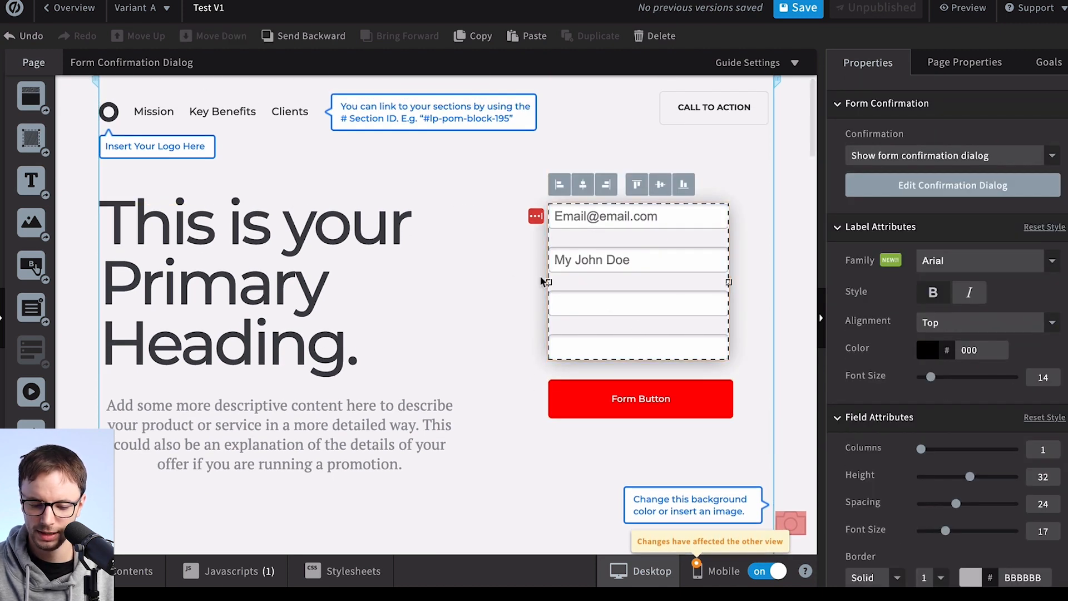
left_click(490, 287)
left_click(656, 299)
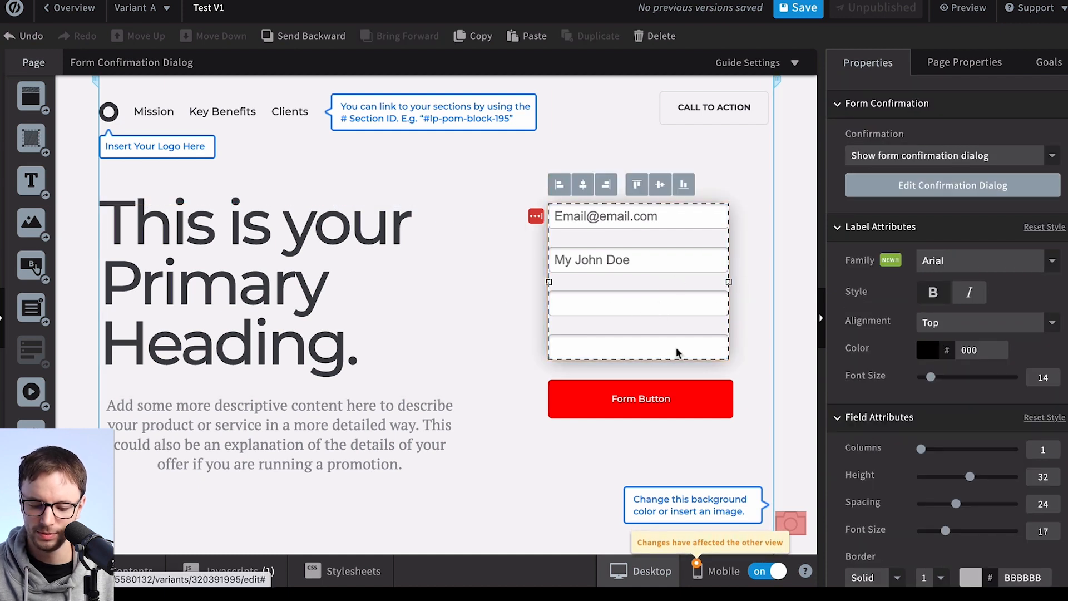
left_click(621, 444)
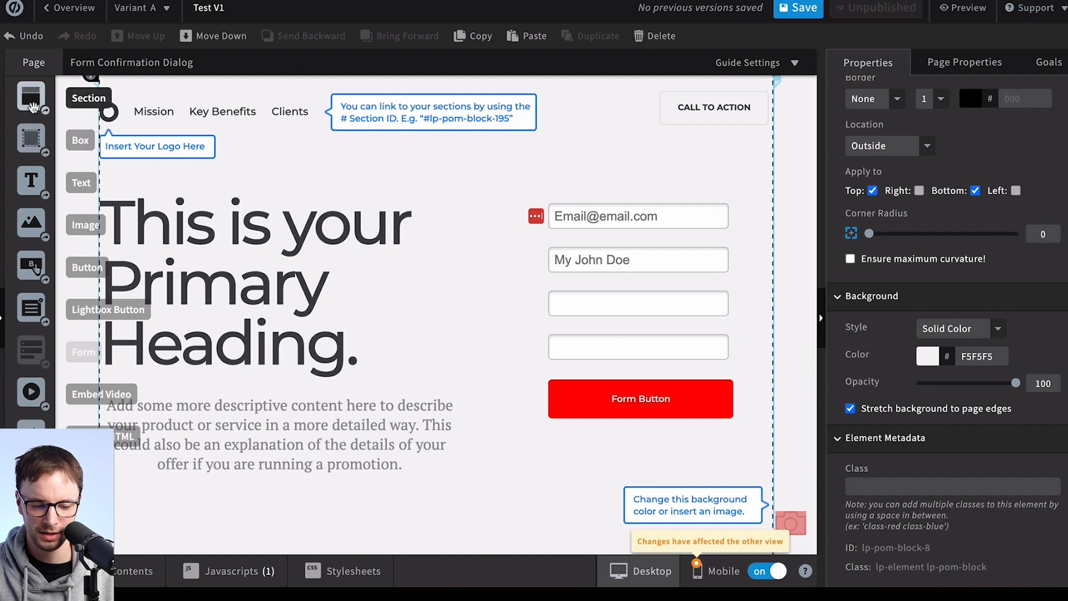
Add a white box about 376 by 388 px around the form fields and button, and send it backward behind them
left_click_drag(31, 138, 762, 460)
left_click(326, 37)
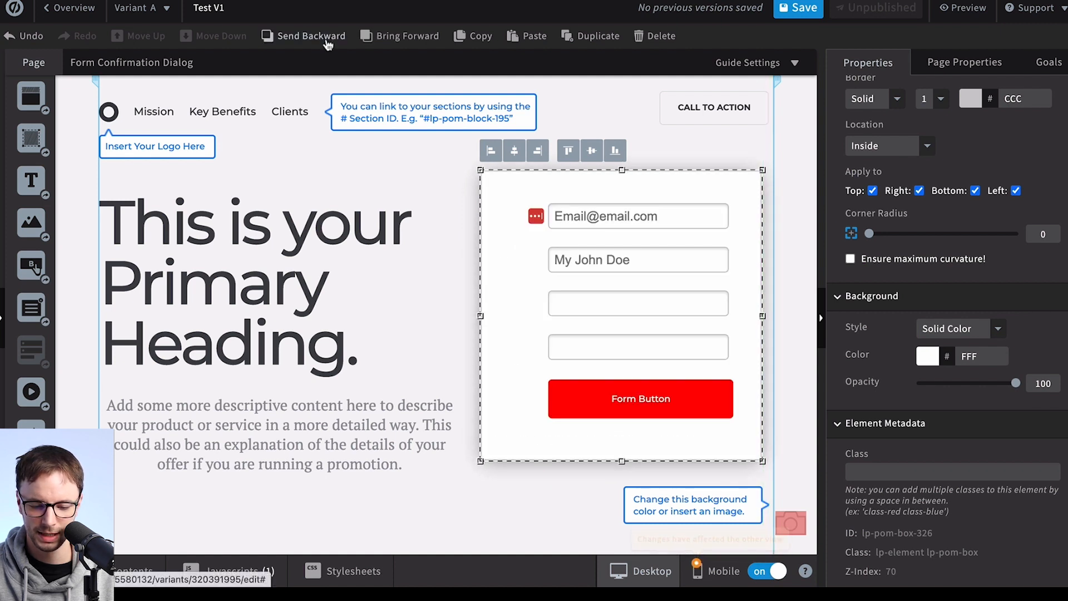
left_click(803, 211)
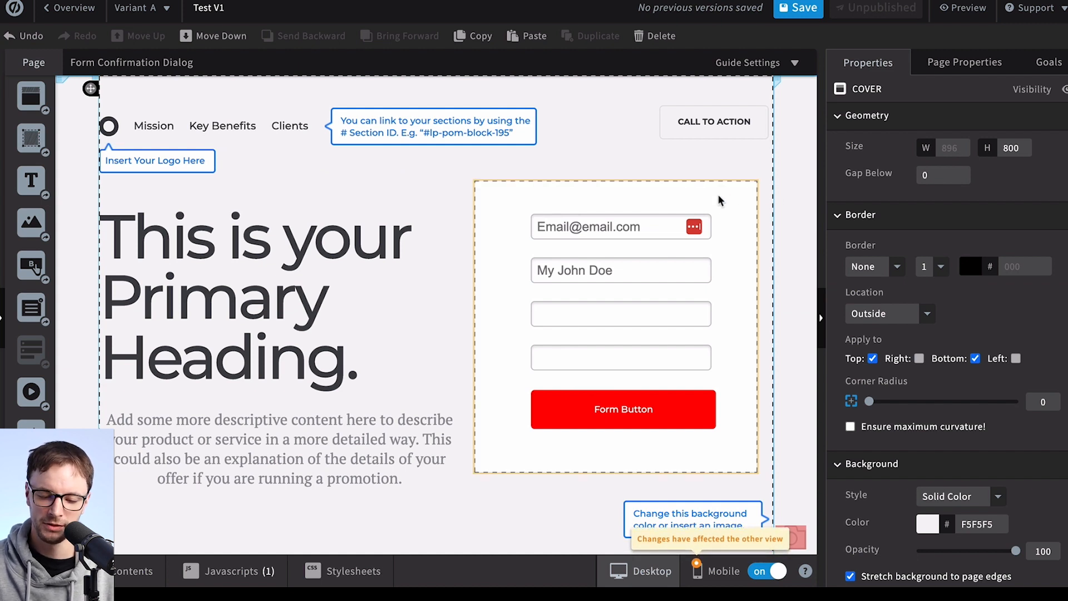
Centre the form fields and button inside the white box, and shift the box slightly toward the heading
left_click_drag(739, 193, 639, 291)
left_click_drag(721, 195, 727, 197)
left_click(754, 221)
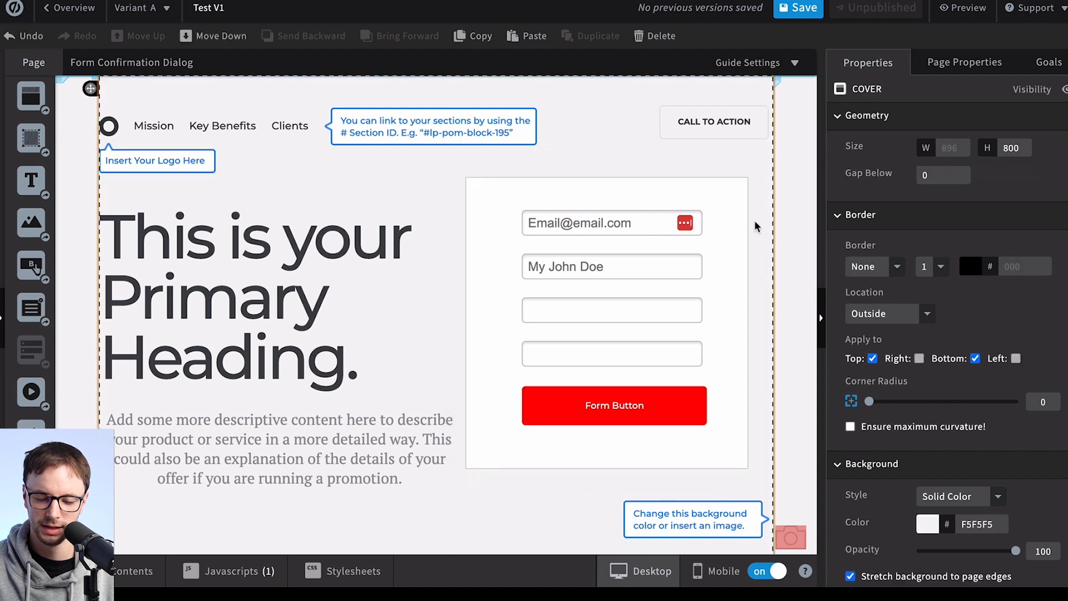
Extend the white box upward to a height of about 425 px and move the form fields and button lower inside it
left_click(652, 242)
left_click(630, 148)
left_click(616, 176)
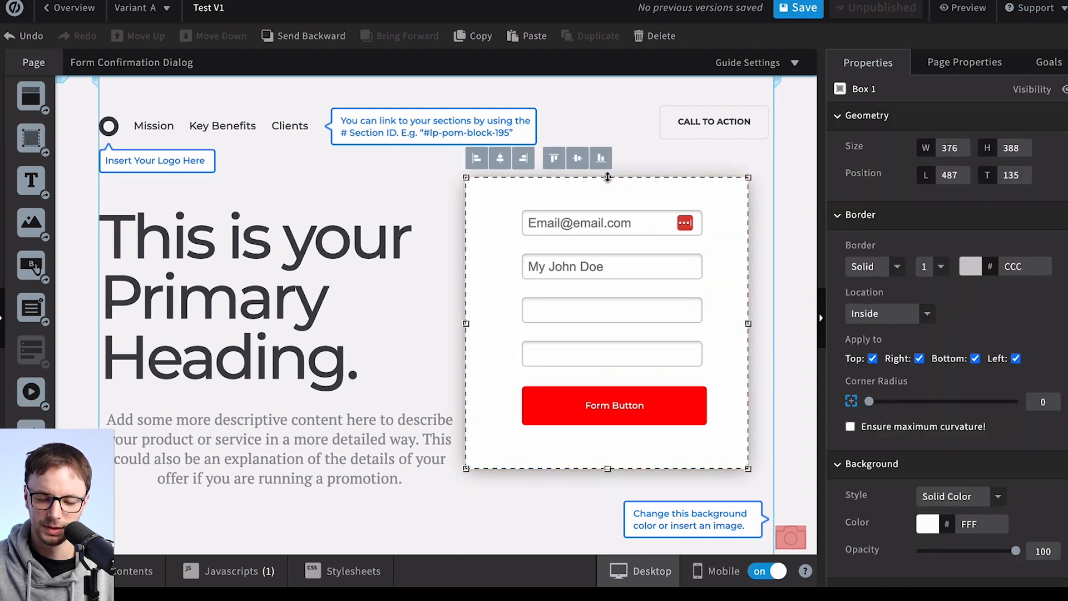
left_click_drag(608, 177, 607, 152)
left_click_drag(616, 209, 618, 258)
Reposition the enlarged form box at about 495 px from the left and 130 px from the top
left_click(771, 225)
left_click_drag(691, 173, 693, 192)
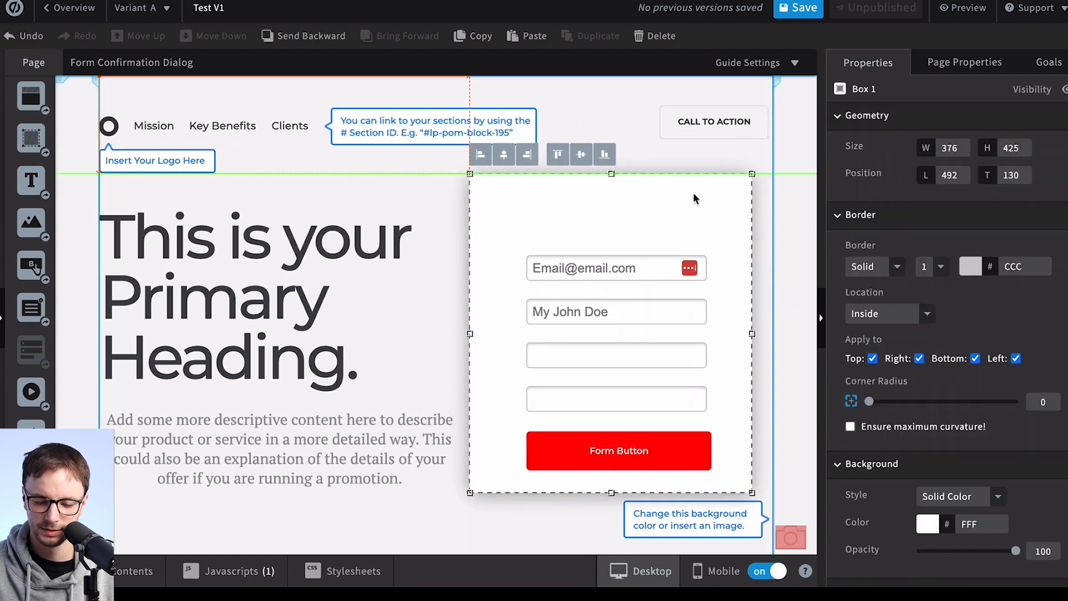
left_click(800, 215)
Make a copy of the primary heading and place it above the original
left_click(335, 265)
left_click(561, 180)
left_click(221, 292)
left_click_drag(220, 296, 345, 158)
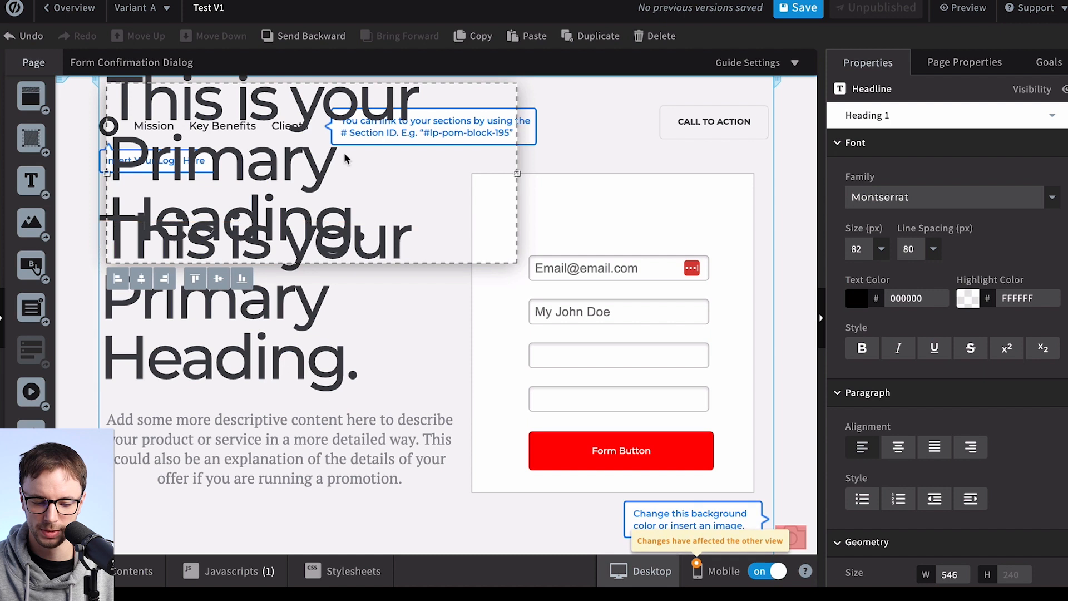
Replace the copied heading's text with "Here."
double_click(361, 181)
double_click(393, 203)
left_click(414, 228)
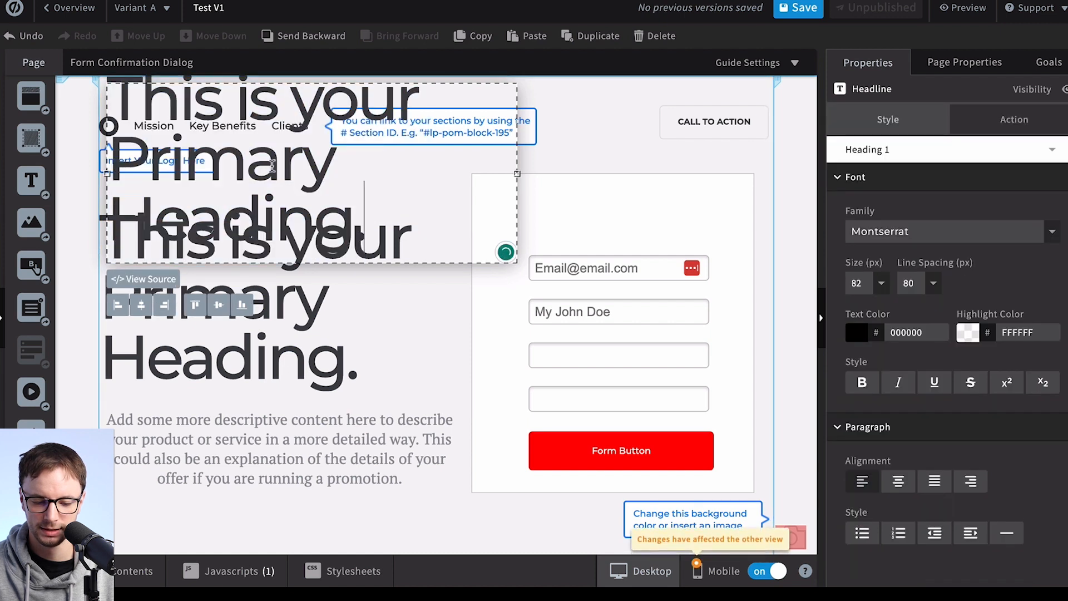
double_click(172, 116)
left_click_drag(355, 220, 110, 158)
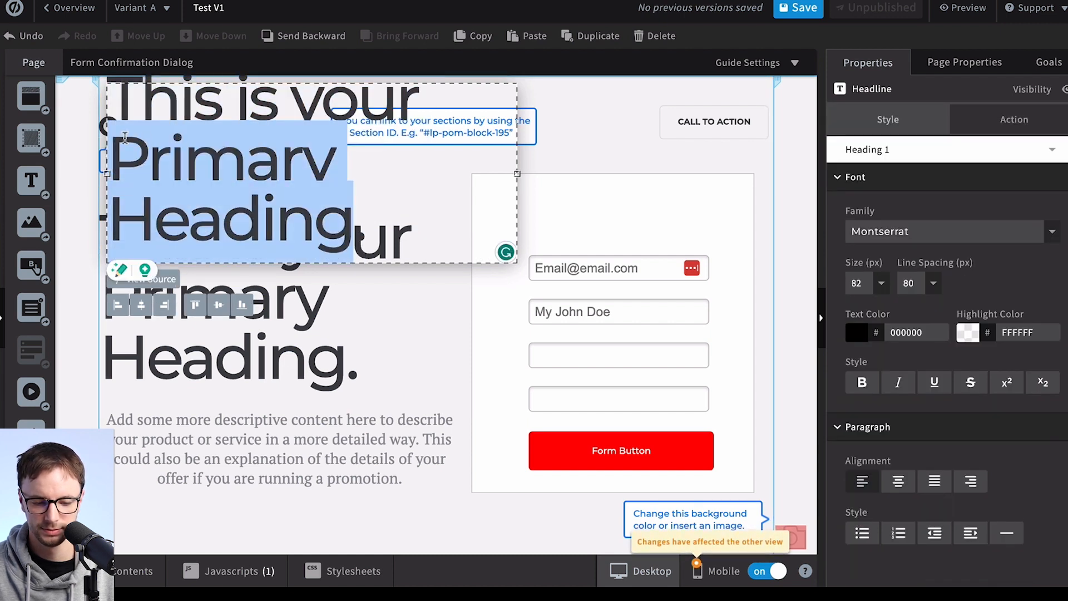
key("BackSpace")
key("BackSpace")
key("BackSpace")
key("BackSpace")
key("BackSpace")
key("BackSpace")
key("BackSpace")
key("BackSpace")
key("BackSpace")
key("BackSpace")
key("BackSpace")
key("BackSpace")
key("BackSpace")
key("BackSpace")
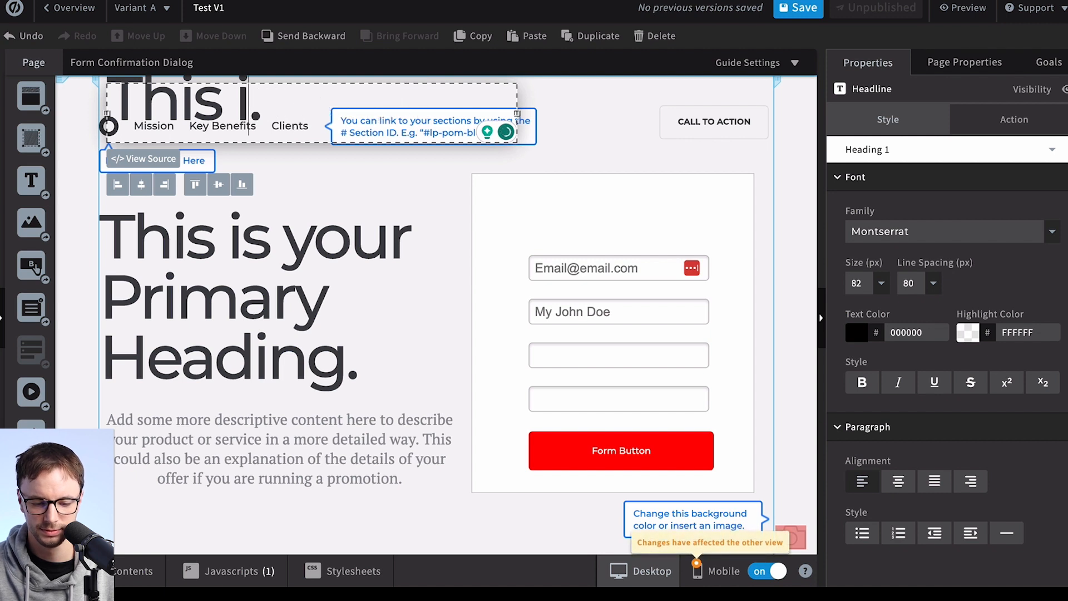
type("F.")
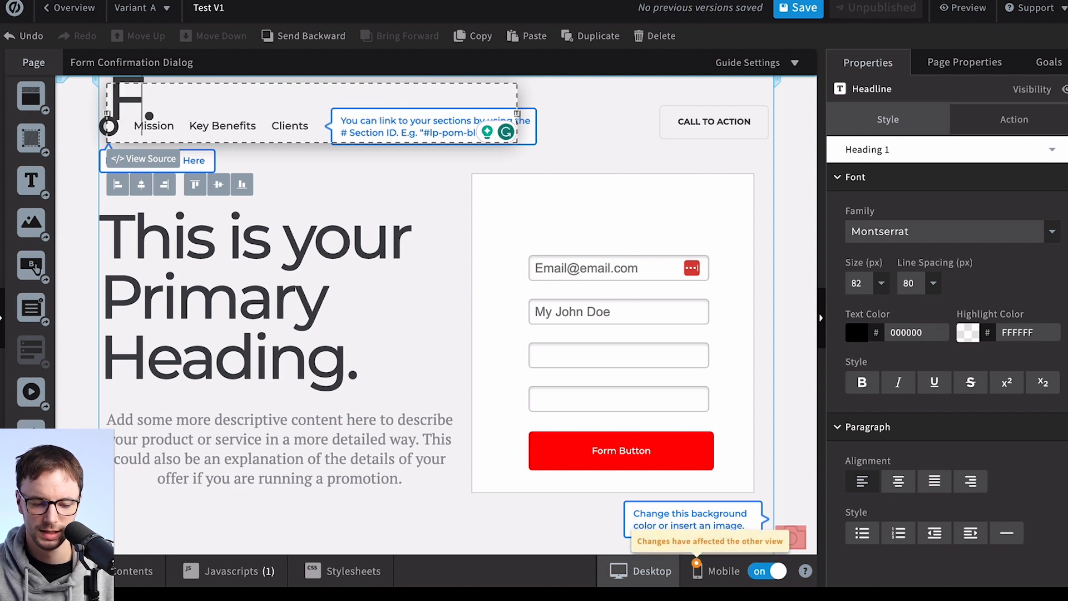
key("BackSpace")
key("BackSpace")
type("Here")
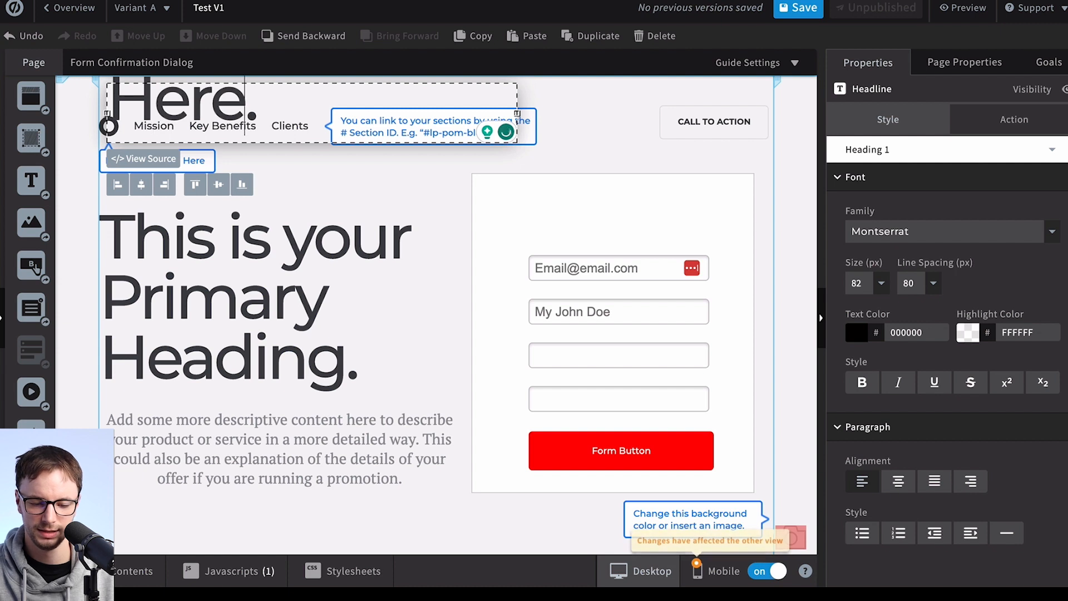
Move the "Here." heading into the white box above the form fields and narrow it to about 263 px
left_click(546, 105)
left_click_drag(162, 118, 668, 203)
left_click_drag(557, 194, 709, 219)
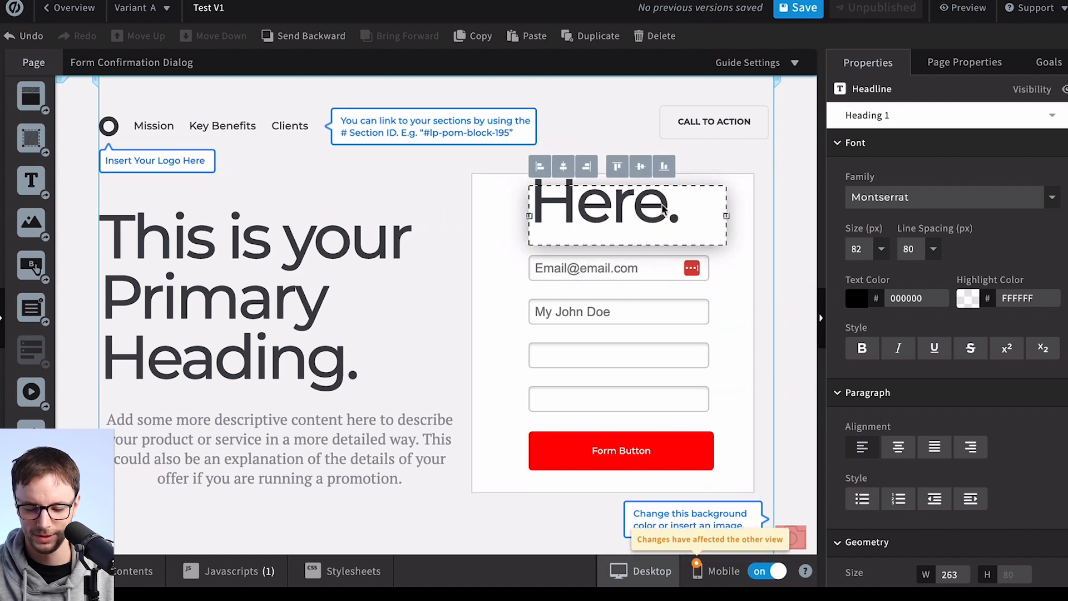
double_click(684, 202)
left_click(736, 207)
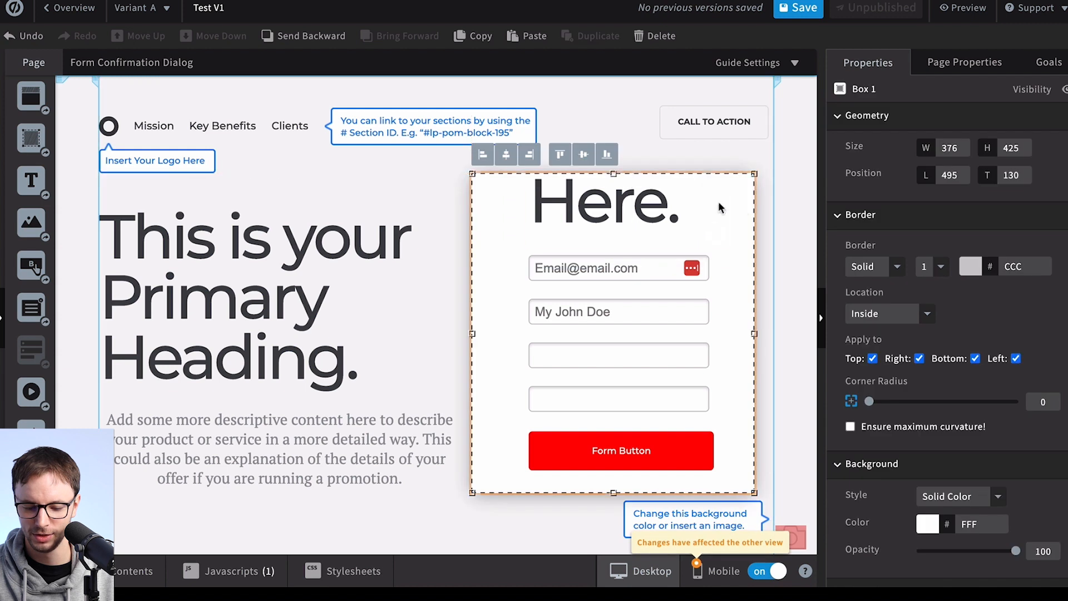
Reduce the "Here." heading's font size, trying 26 px before settling on 48 px
left_click(671, 210)
left_click(877, 253)
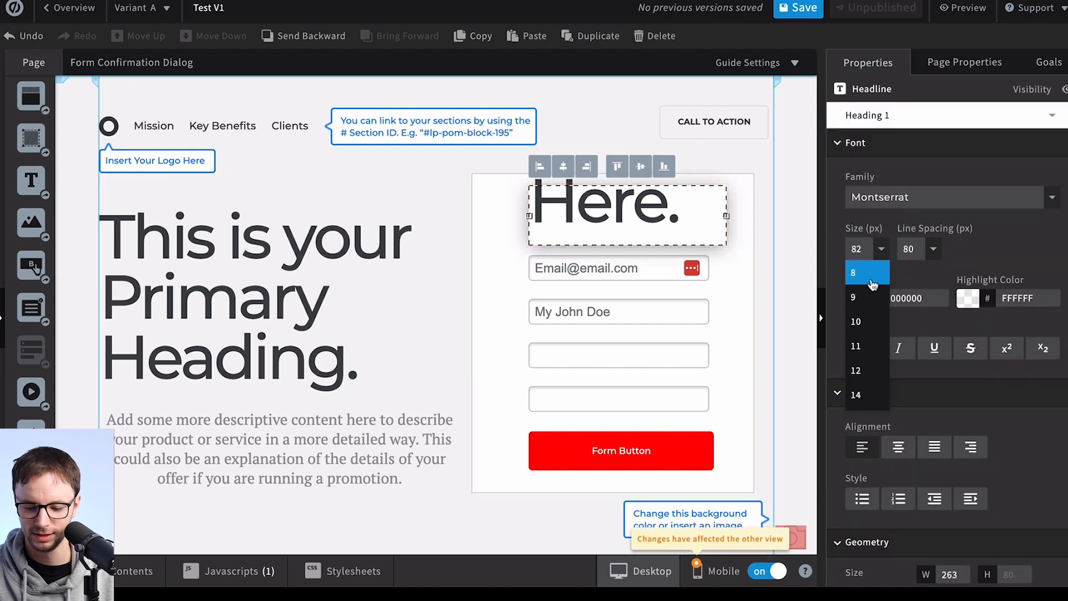
scroll(859, 362, "down", 3)
left_click(861, 367)
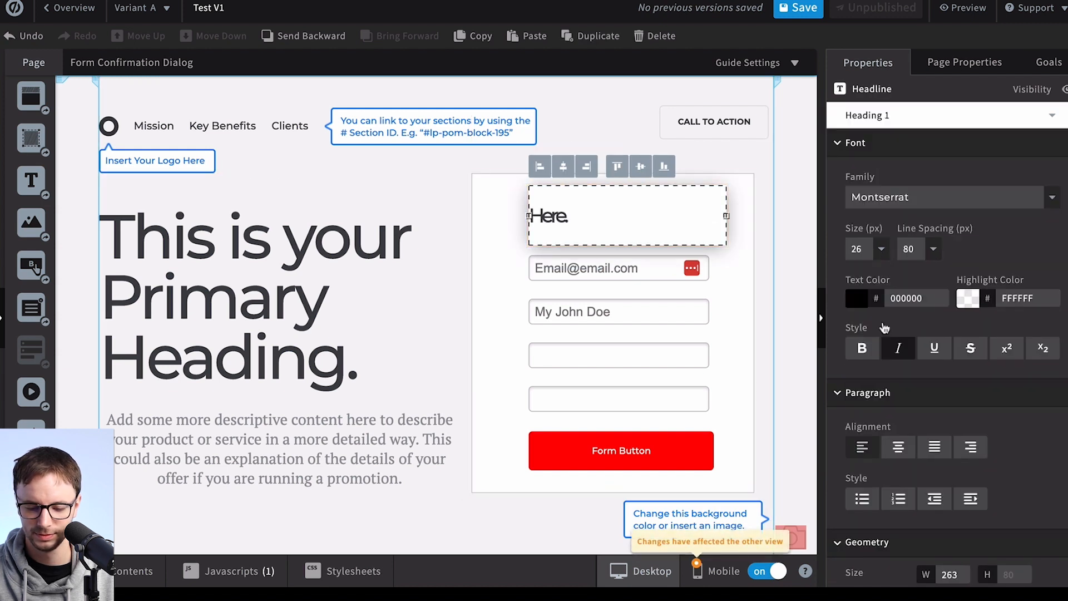
left_click(881, 249)
scroll(885, 323, "down", 2)
left_click(874, 305)
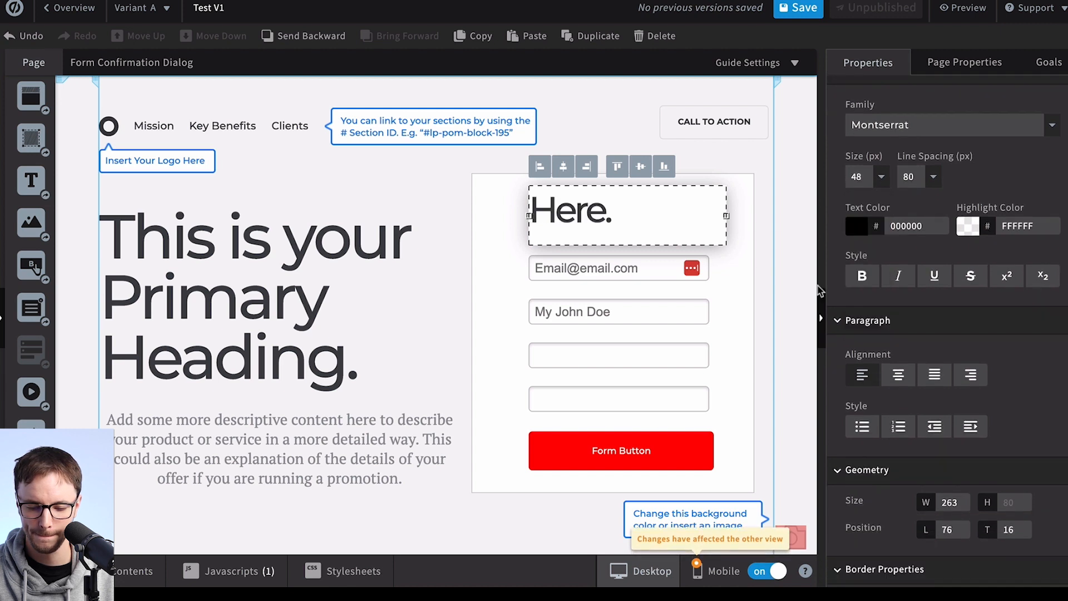
Narrow the "Here." heading to about 124 px, centre it above the form fields, and shift the form box to left position 500
mouse_move(649, 215)
left_mouse_down()
mouse_move(717, 221)
mouse_move(632, 219)
left_mouse_up()
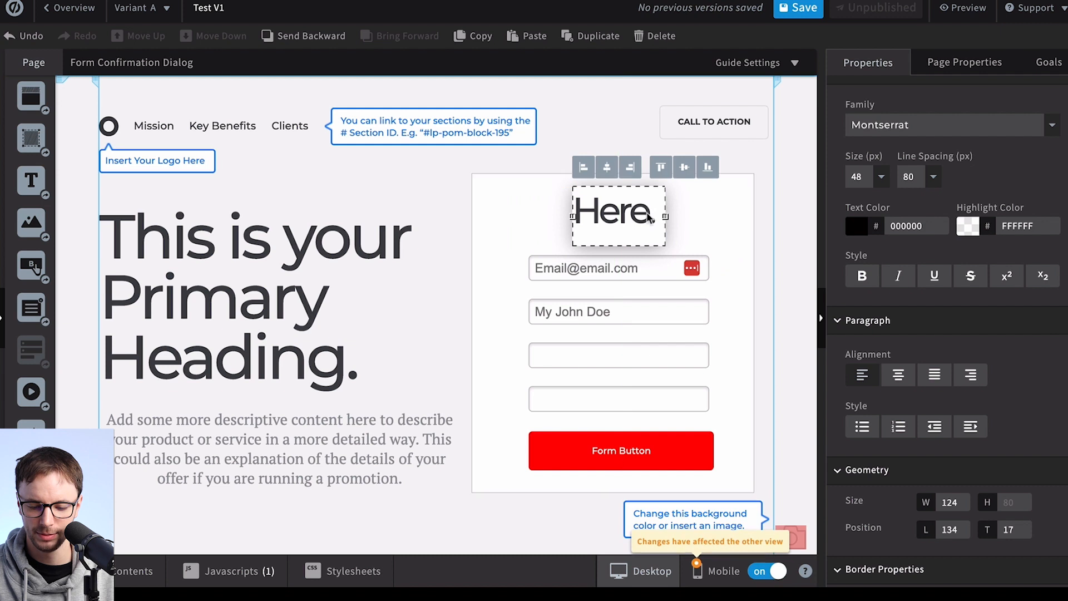
mouse_move(718, 212)
left_mouse_down()
mouse_move(736, 187)
mouse_move(717, 215)
left_mouse_up()
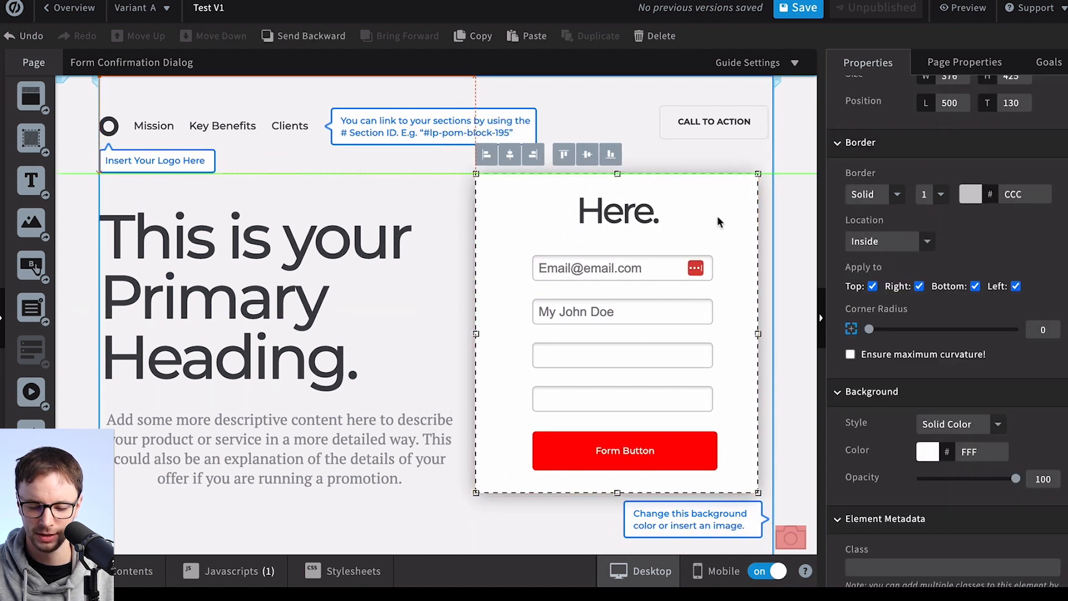
left_click(795, 228)
left_click(515, 190)
left_click(456, 197)
left_click(449, 270)
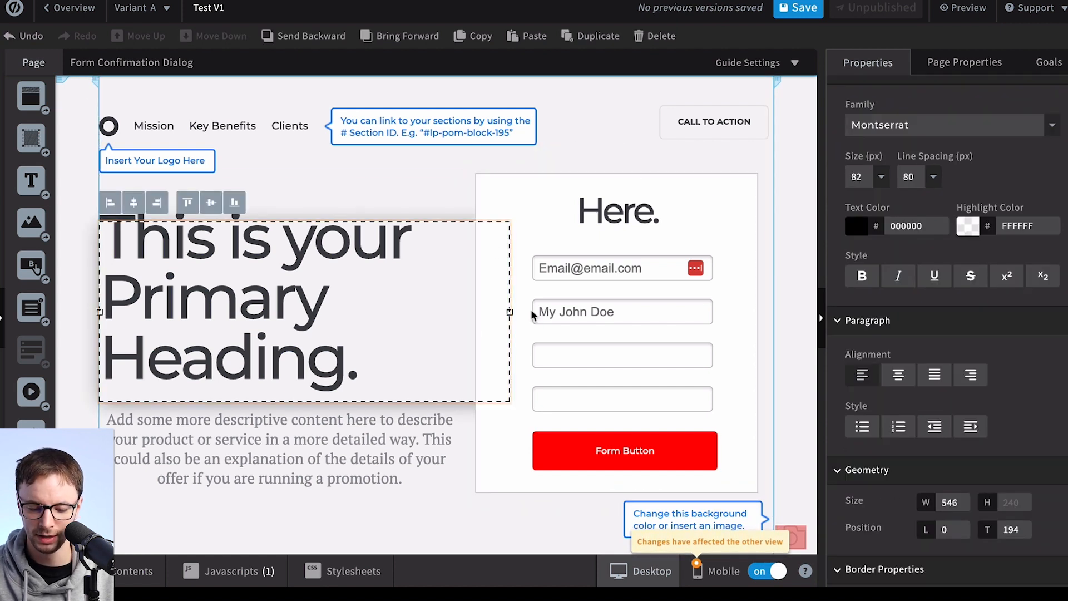
left_click(599, 444)
Set the hero section's background color to black, 000000
left_click(466, 413)
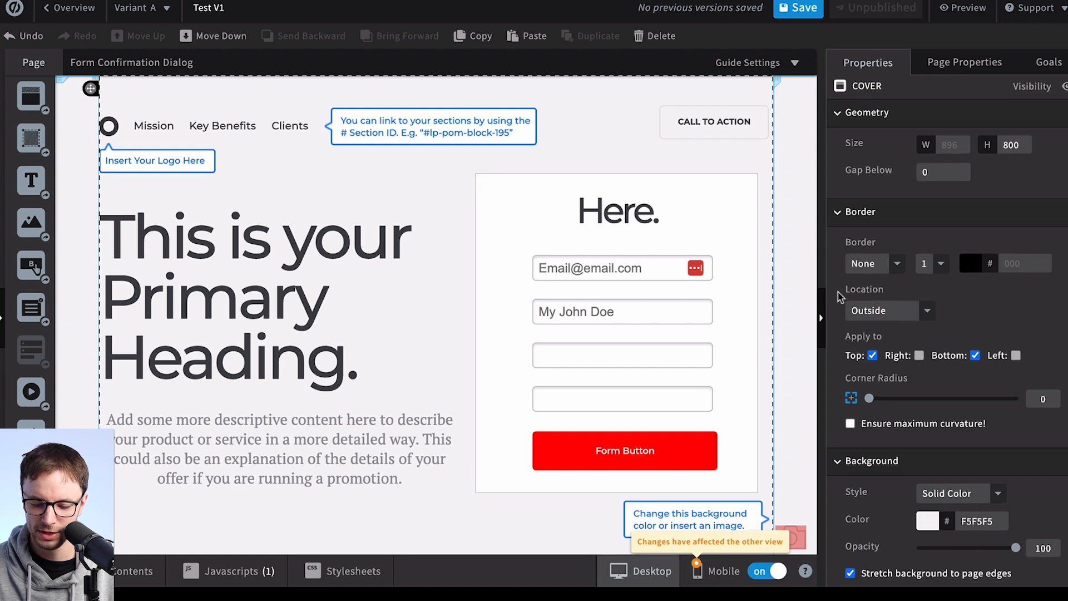
scroll(835, 356, "down", 2)
left_click(929, 412)
left_click(551, 383)
left_click(643, 411)
Change the hero section's background style to Image and use the bedroom photo from Unbounce Public Images
scroll(553, 260, "down", 1)
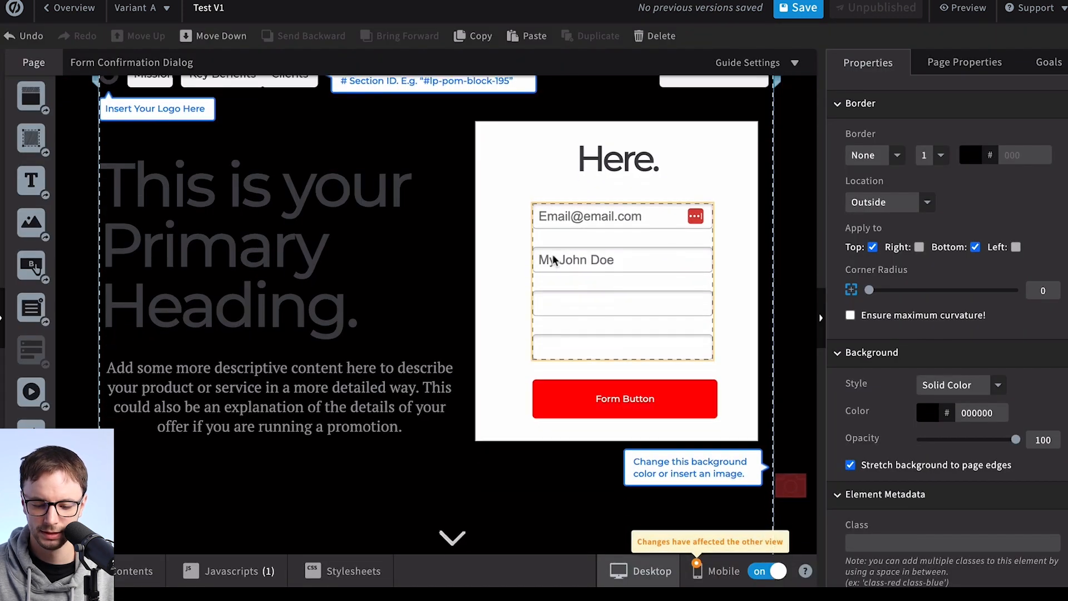
left_click(949, 385)
left_click(940, 408)
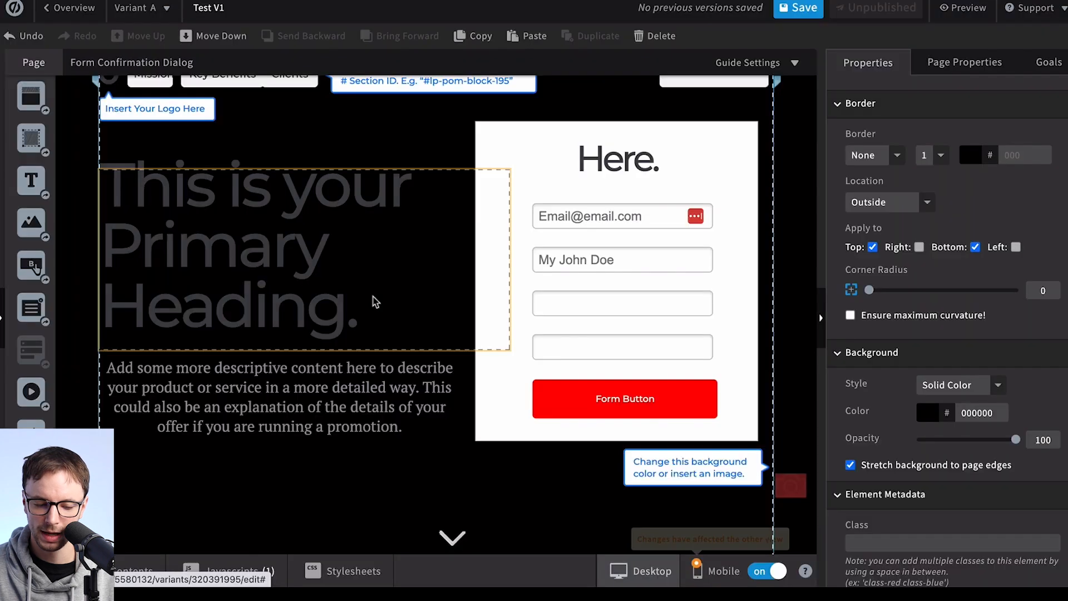
left_click(855, 539)
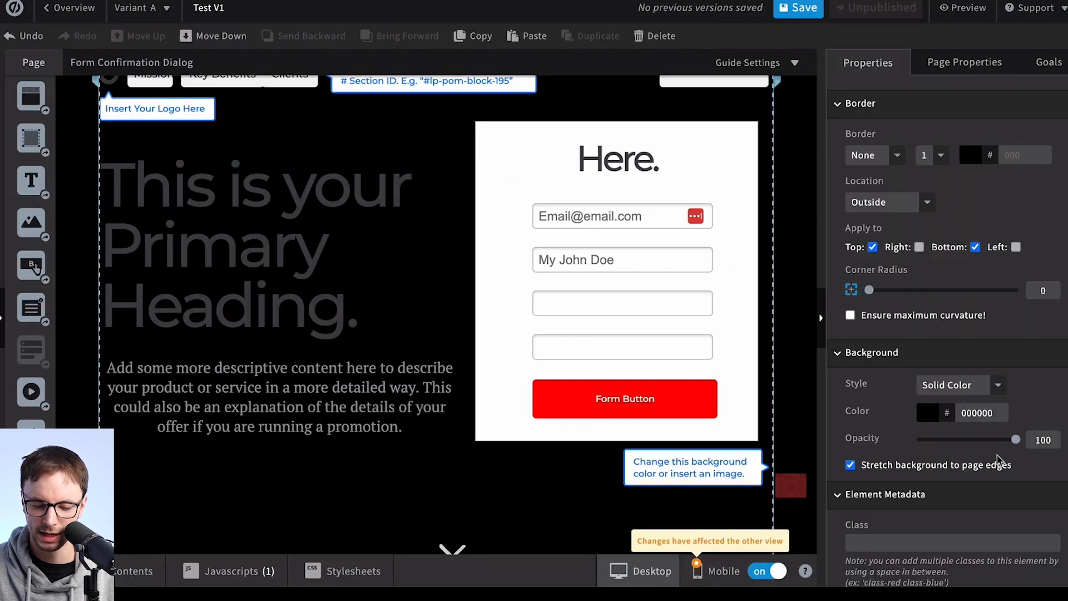
left_click(997, 386)
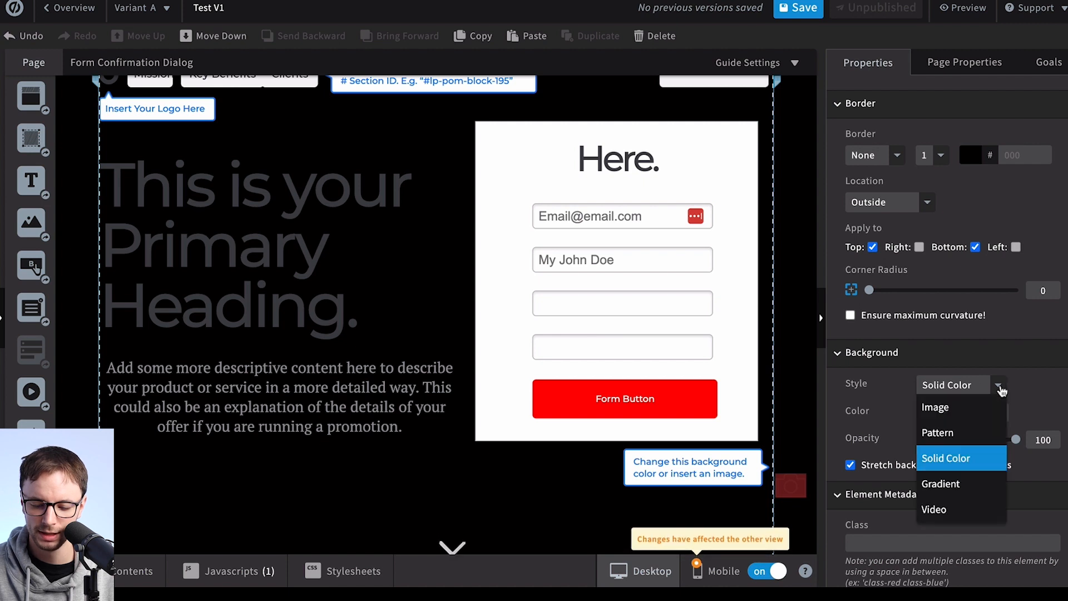
left_click(958, 417)
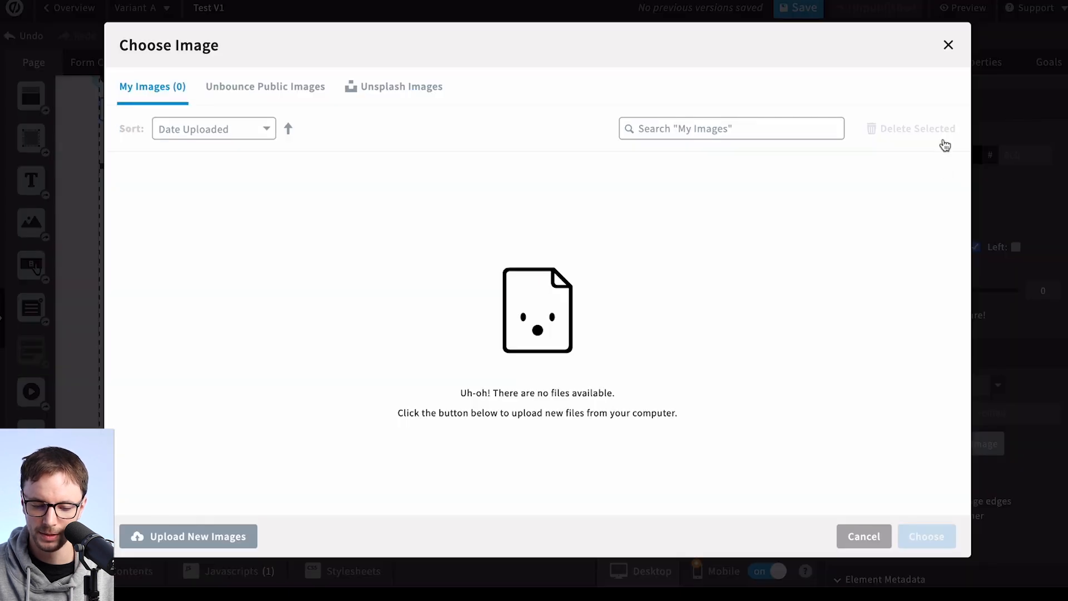
left_click(309, 93)
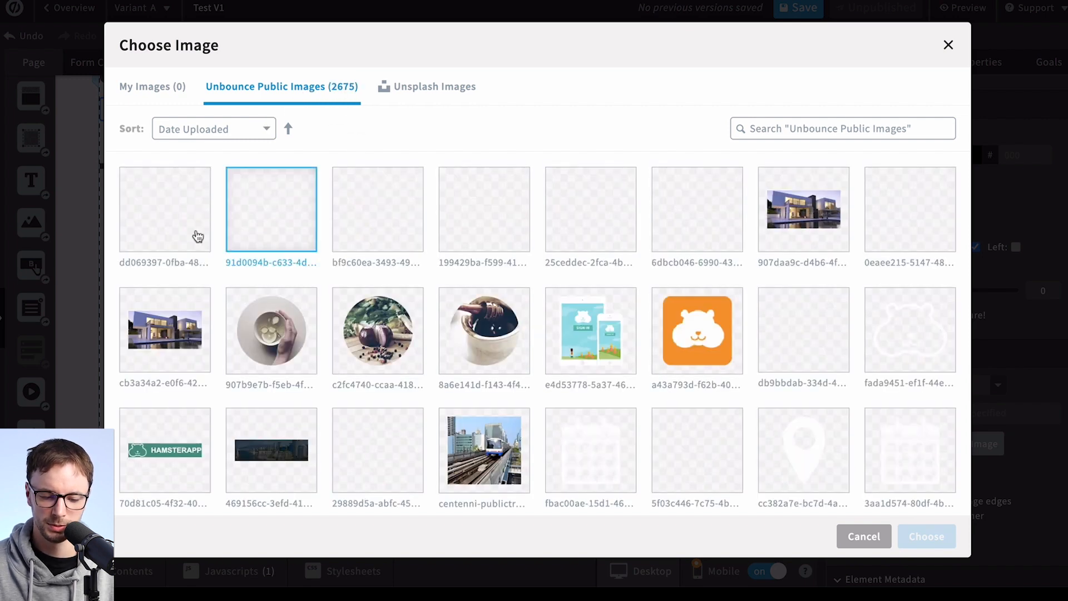
left_click(269, 211)
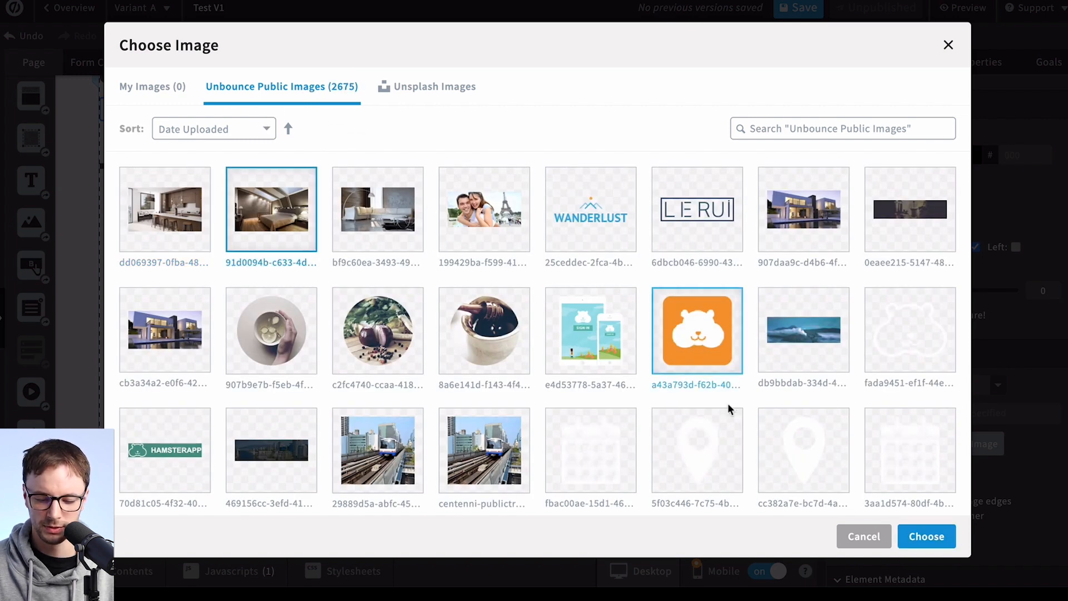
left_click(910, 536)
Turn fitting the background image to its container off and back on, and disable stretching it to the page edges
scroll(672, 363, "up", 1)
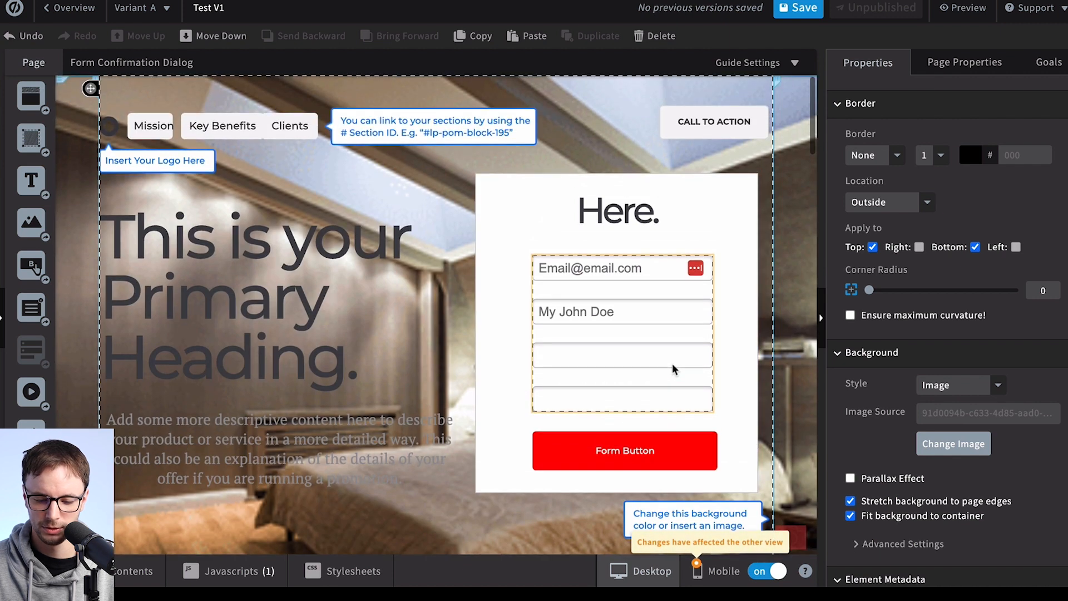
scroll(905, 437, "down", 1)
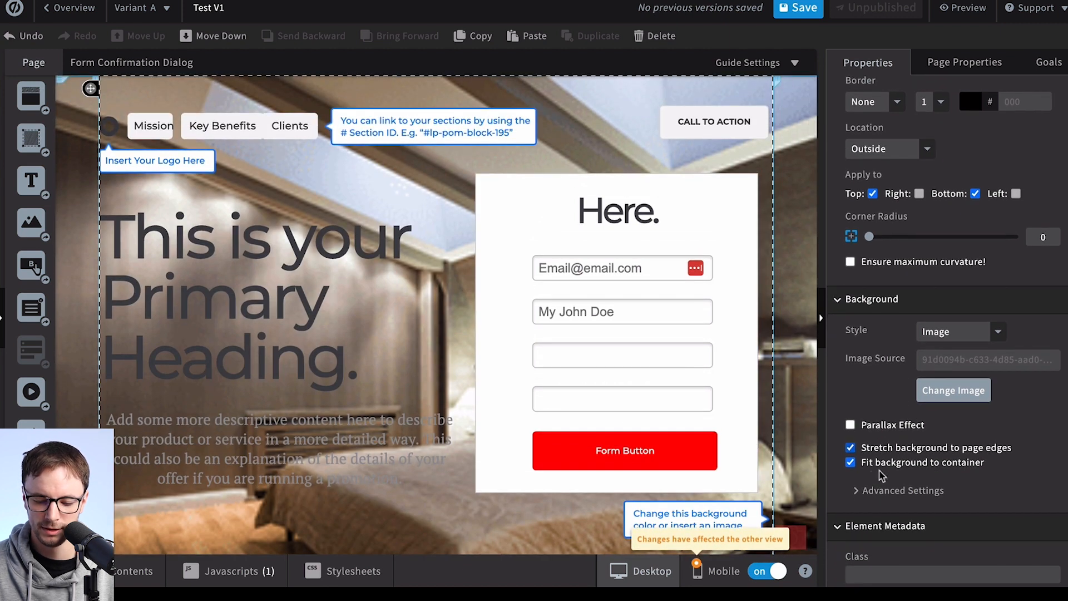
left_click(851, 462)
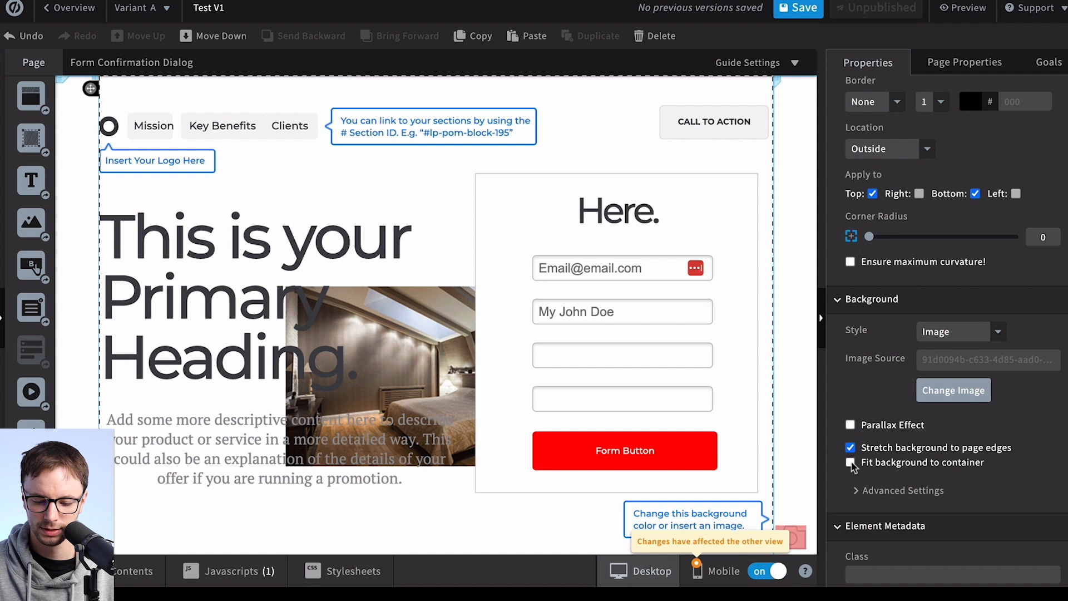
left_click(852, 463)
left_click(851, 448)
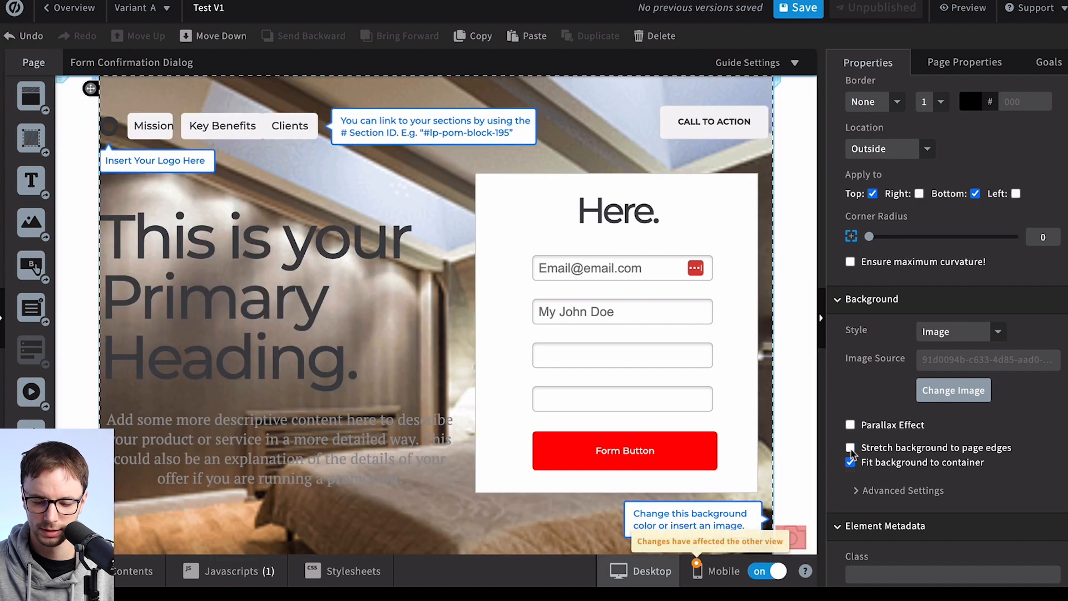
left_click(795, 131)
scroll(792, 153, "down", 1)
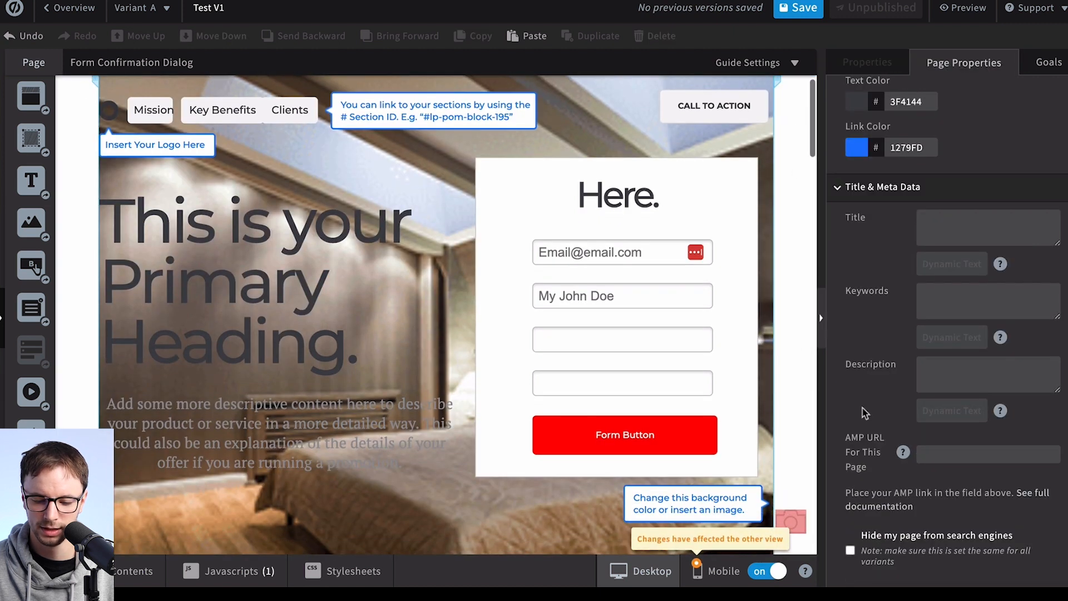
Stretch the hero section's background image to the page edges
left_click(201, 90)
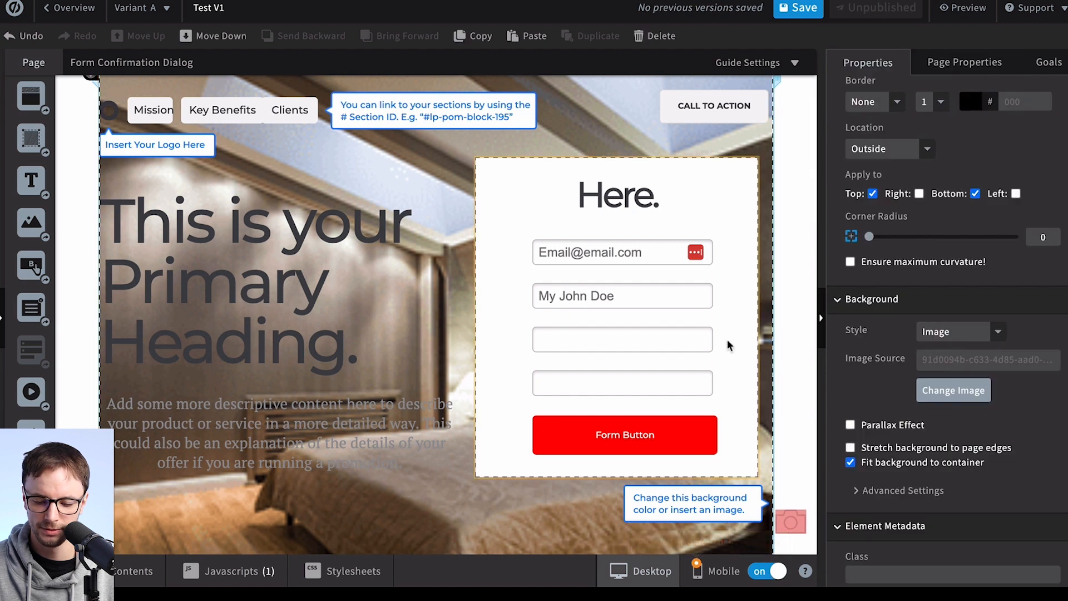
left_click(851, 448)
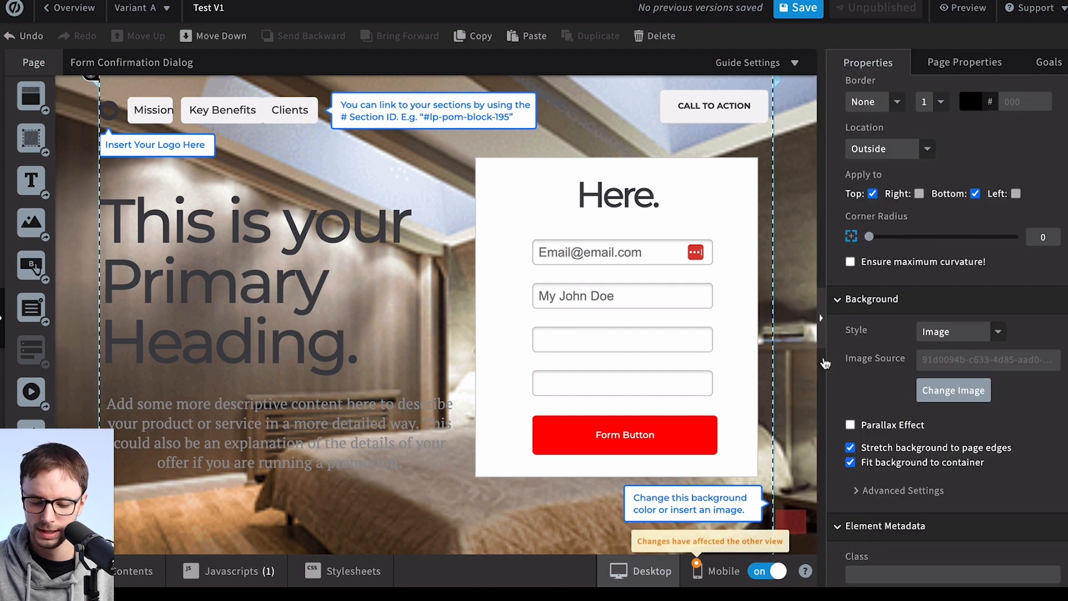
Try the parallax effect on the hero section's background image and turn it back off
scroll(883, 428, "down", 1)
left_click(851, 405)
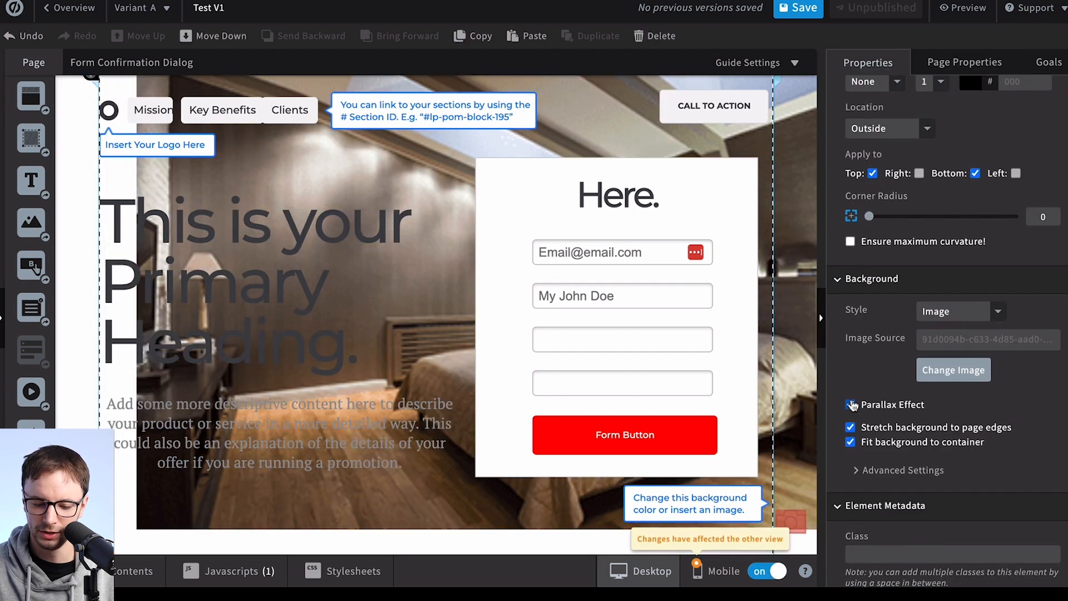
scroll(469, 346, "down", 4)
scroll(469, 342, "down", 7)
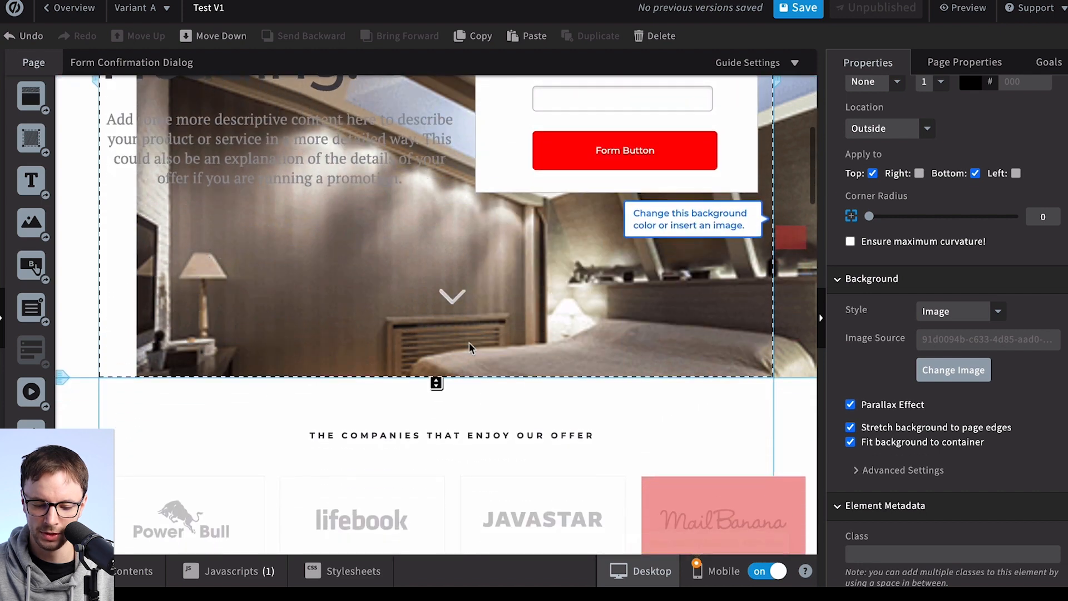
scroll(472, 245, "up", 12)
scroll(382, 286, "down", 8)
scroll(381, 286, "up", 8)
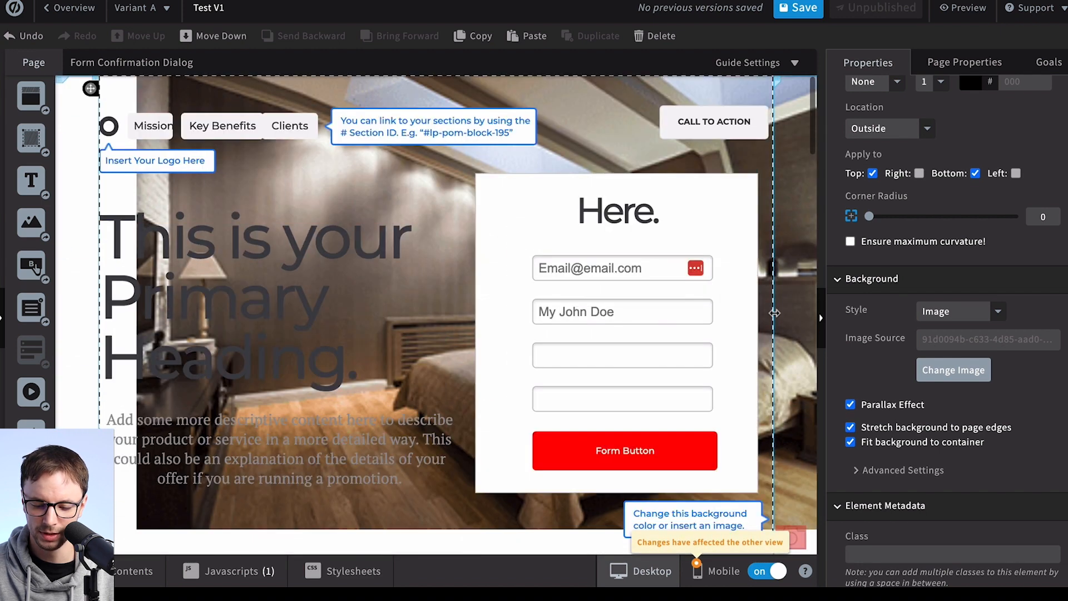
left_click(850, 405)
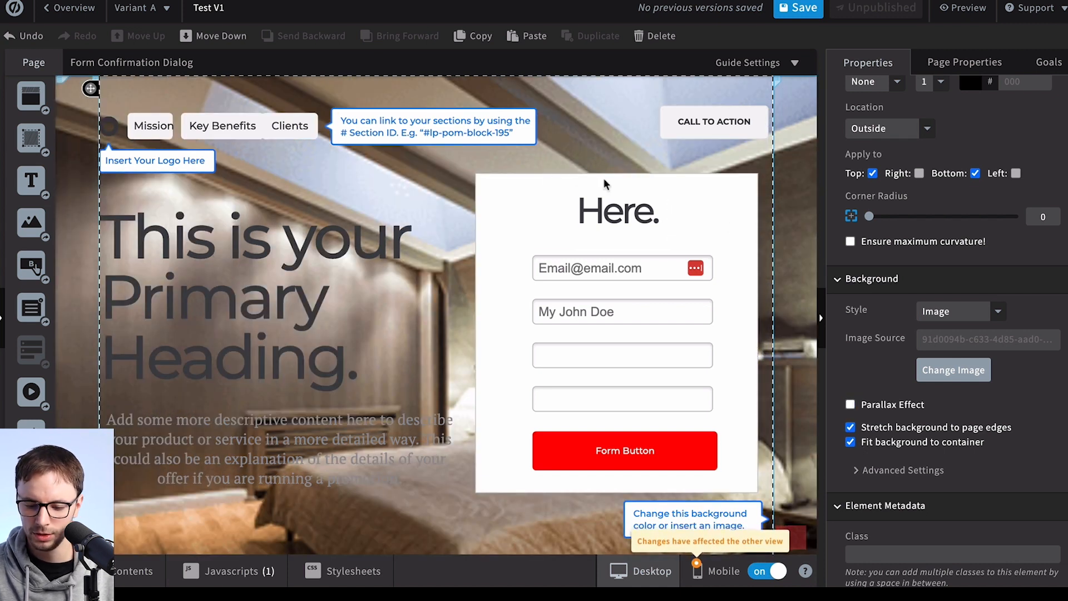
Delete the Mission, Key Benefits and Clients navigation buttons from the hero section
scroll(862, 295, "up", 3)
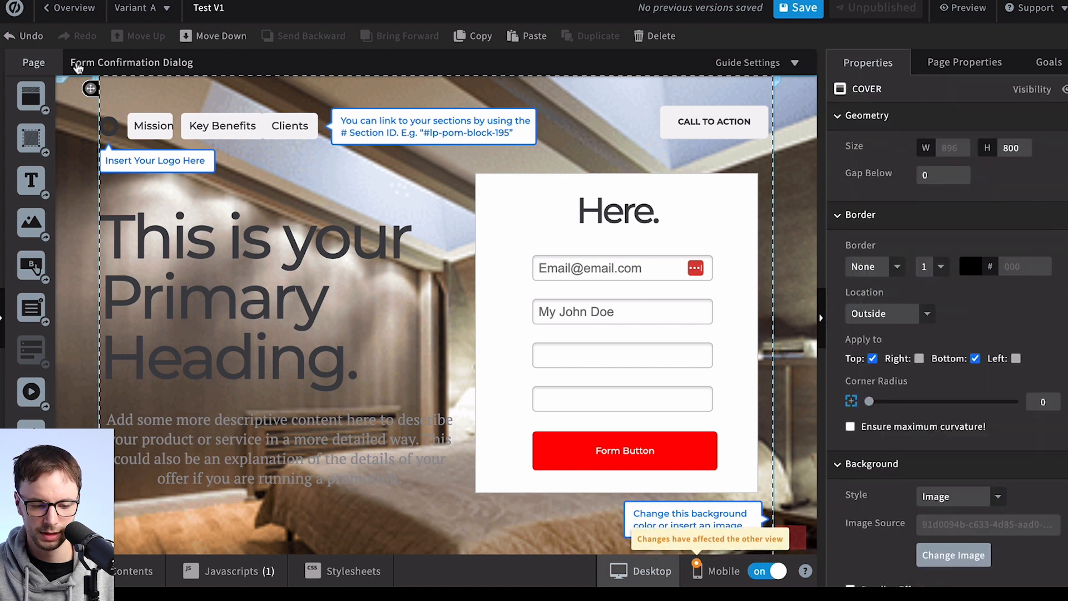
scroll(284, 275, "down", 1)
scroll(284, 276, "up", 1)
left_click(150, 126)
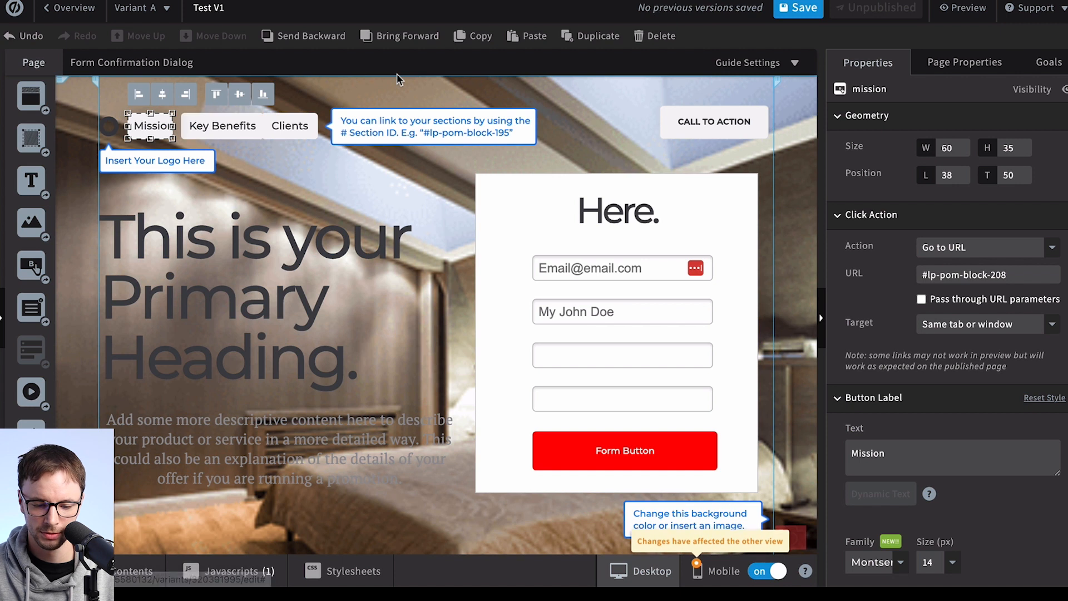
key("Delete")
left_click(250, 123)
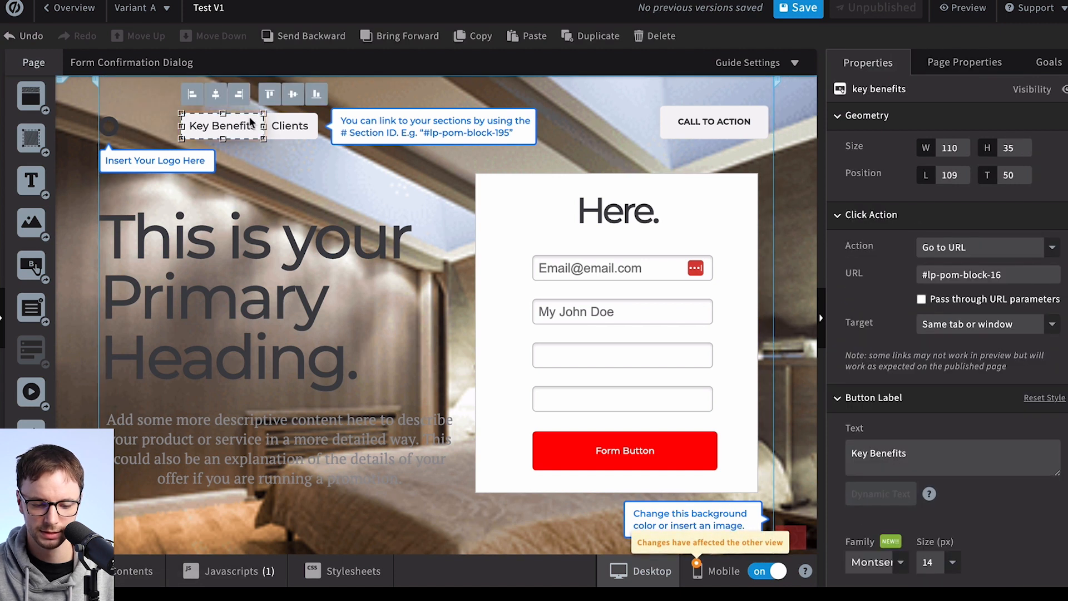
key("Delete")
left_click(287, 123)
key("Delete")
Delete the section-link tooltip and the logo tooltip with their text, along with the logo placeholder
left_click(361, 108)
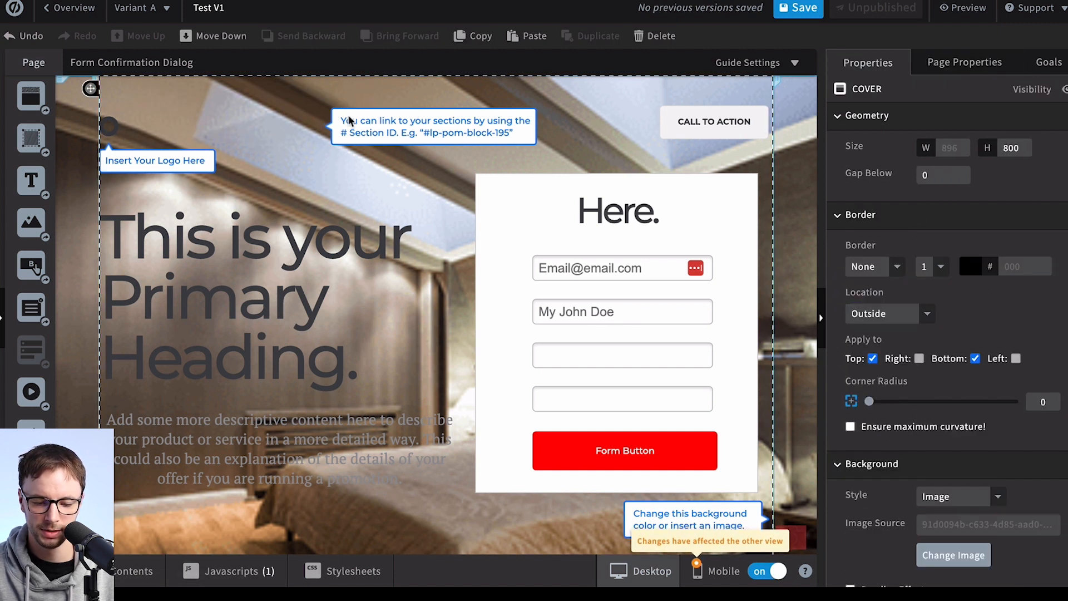
left_click(362, 125)
key("Delete")
left_click(386, 99)
left_click(382, 111)
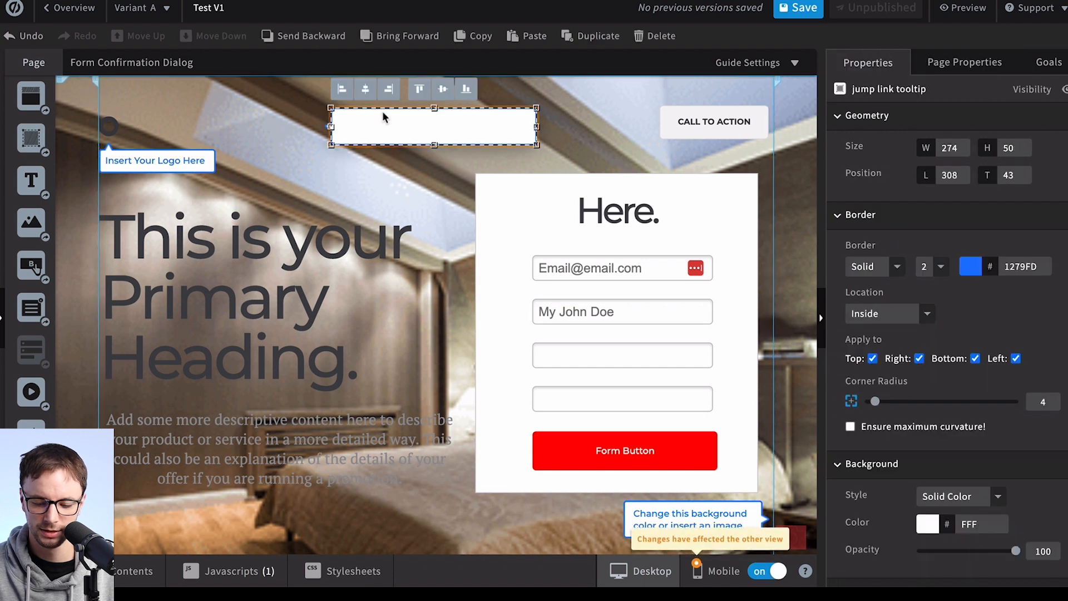
key("Delete")
left_click(158, 162)
key("Delete")
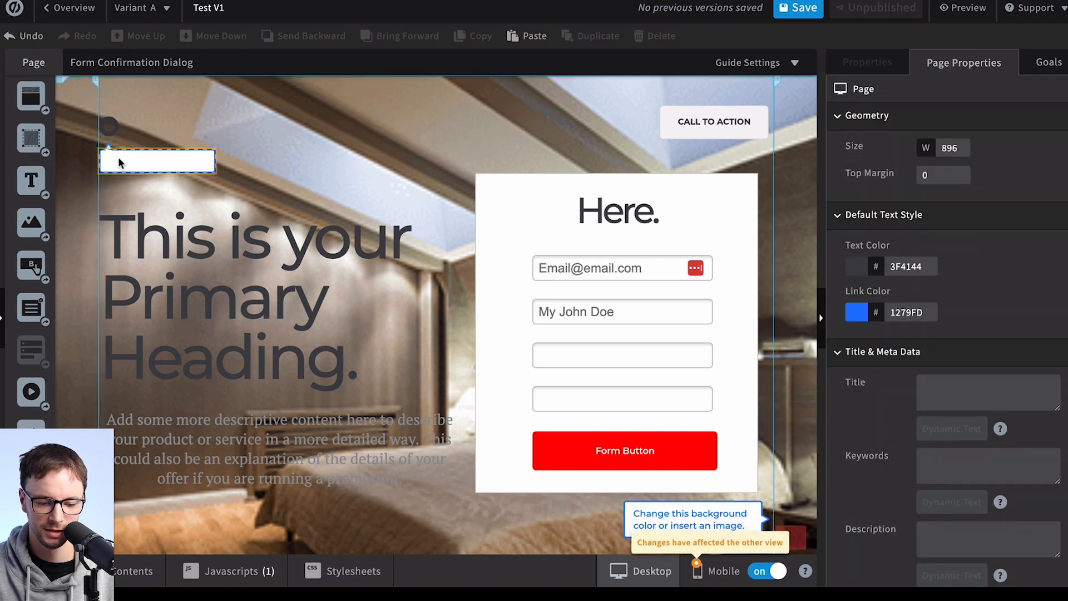
key("Delete")
Move the primary heading up in the hero section and set its text color to white, FFFFFF
left_click(748, 62)
left_click(591, 133)
left_click_drag(238, 284, 239, 230)
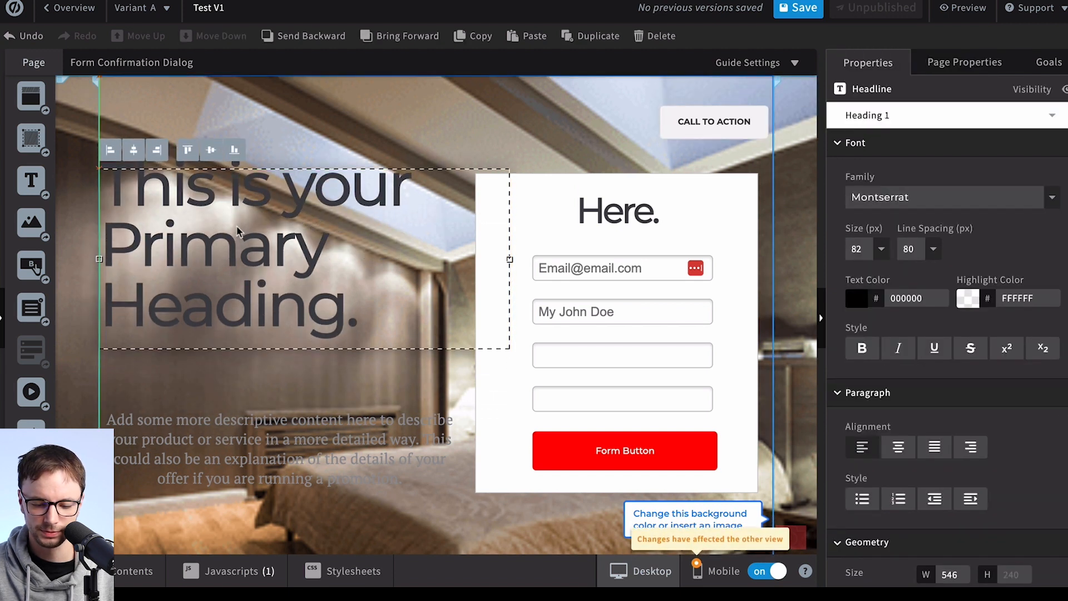
double_click(237, 230)
left_click(857, 332)
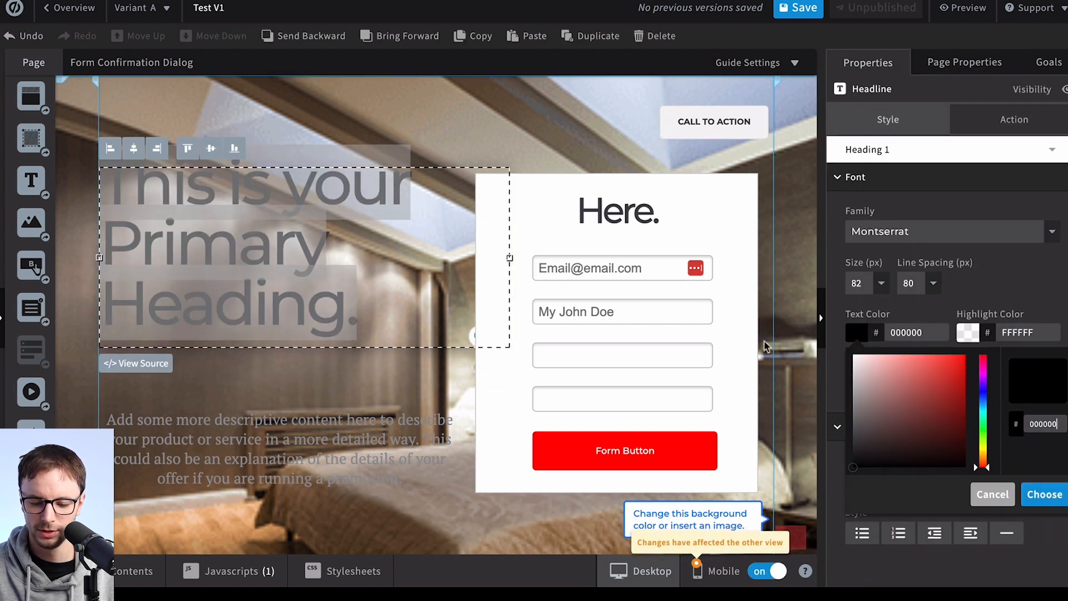
left_click(853, 355)
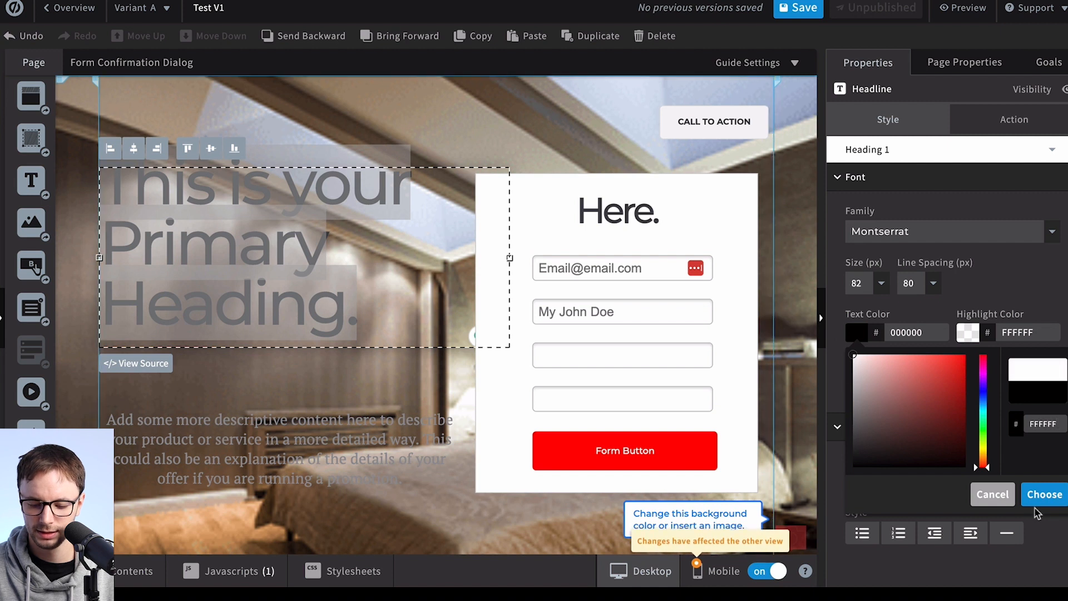
left_click(1043, 499)
left_click(384, 375)
Move the intro paragraph up closer to the primary heading and lower the heading slightly
left_click_drag(270, 434, 269, 400)
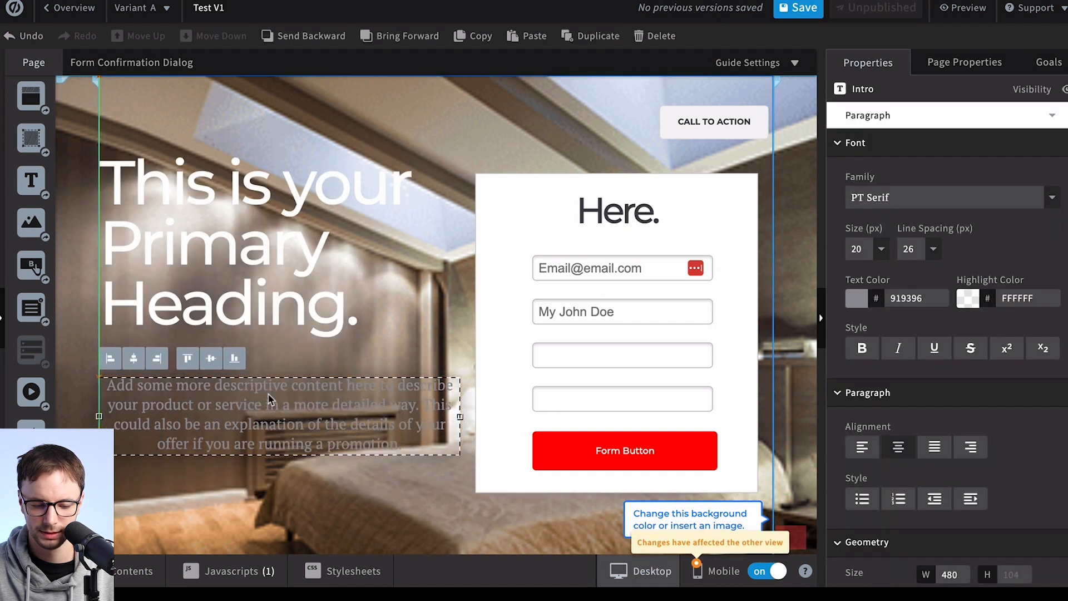
left_click_drag(271, 304, 272, 317)
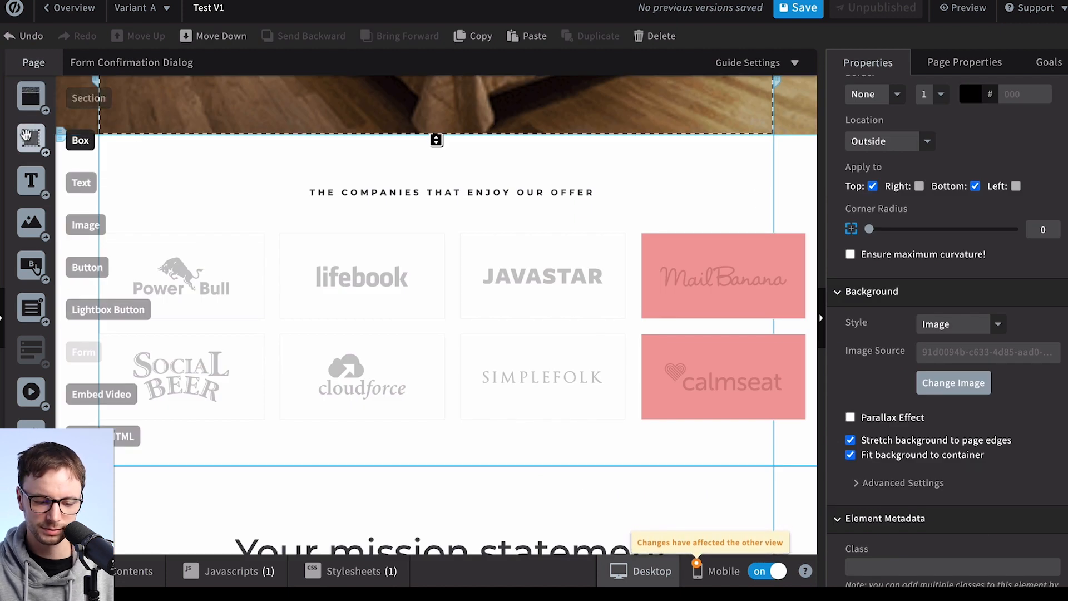
Add the Wanderlust logo image from Unbounce Public Images and place it over the Power Bull logo in the companies section
left_click_drag(29, 229, 239, 201)
left_click(236, 100)
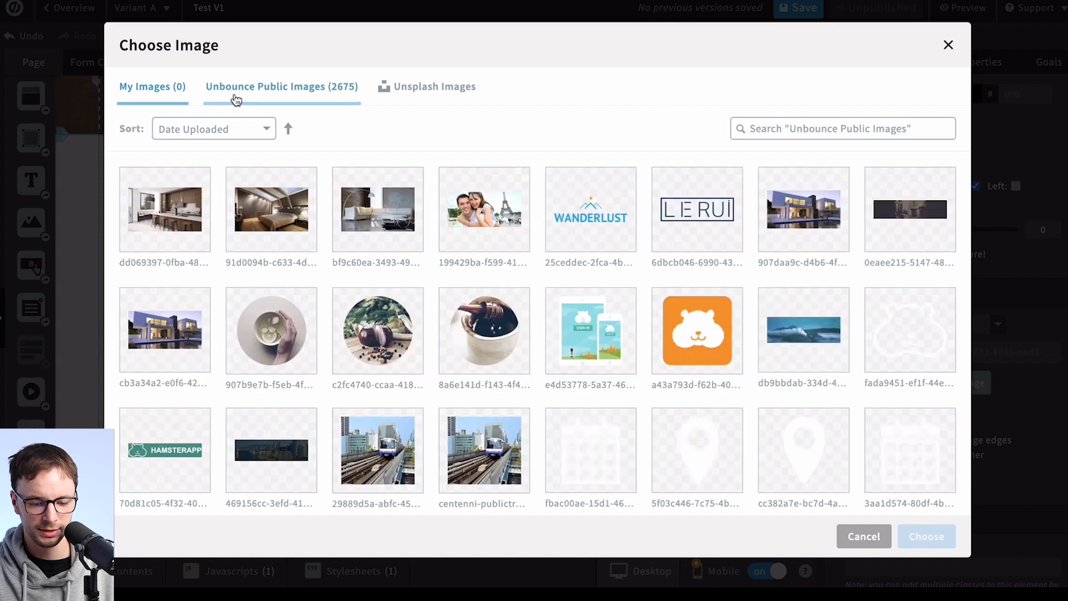
left_click(556, 220)
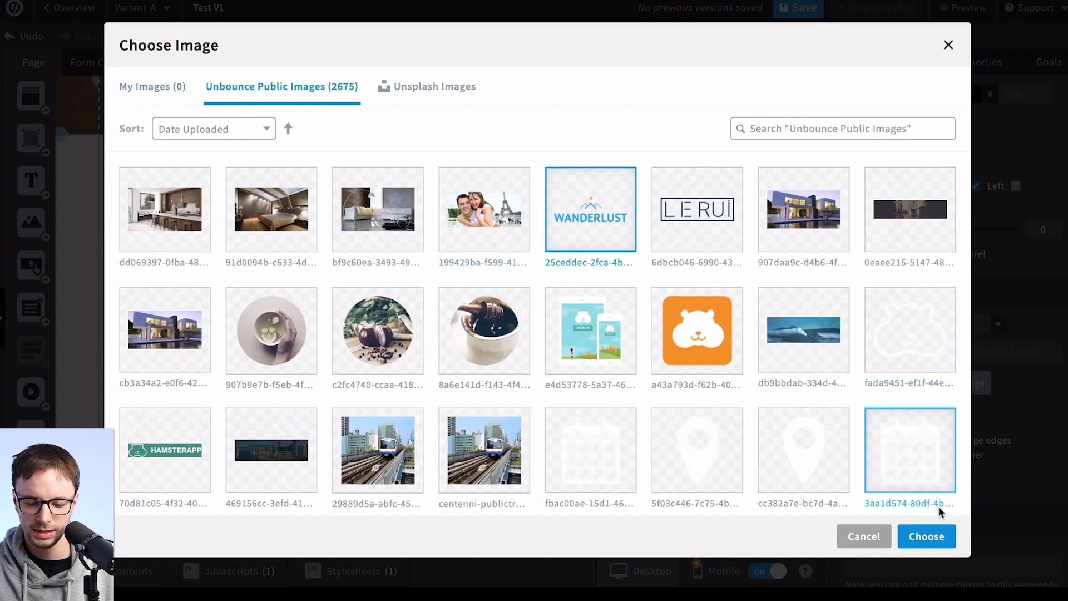
left_click(928, 536)
left_click_drag(239, 210, 174, 269)
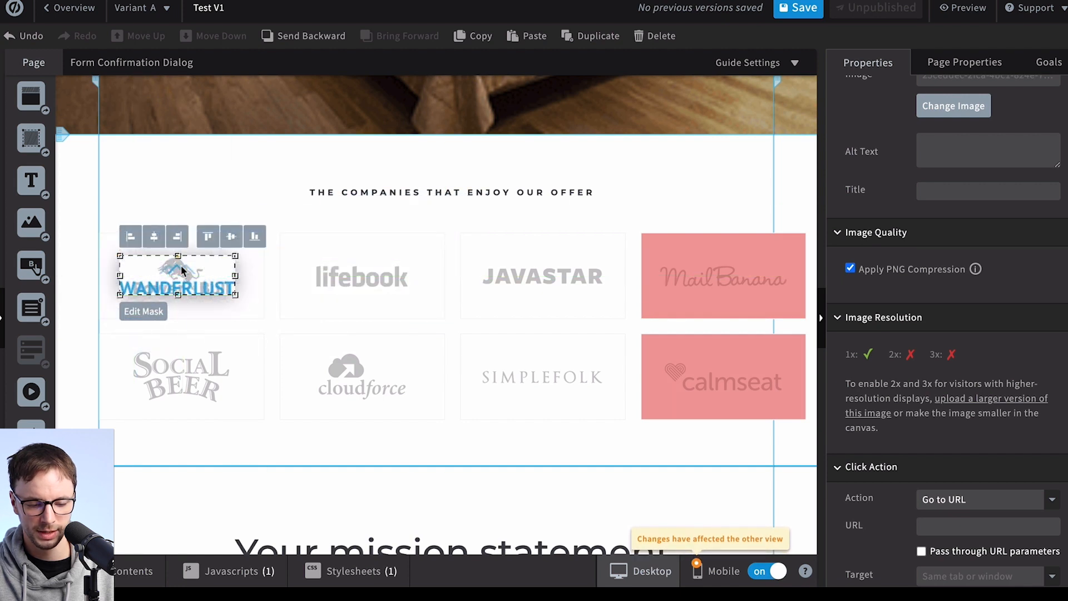
left_click(183, 167)
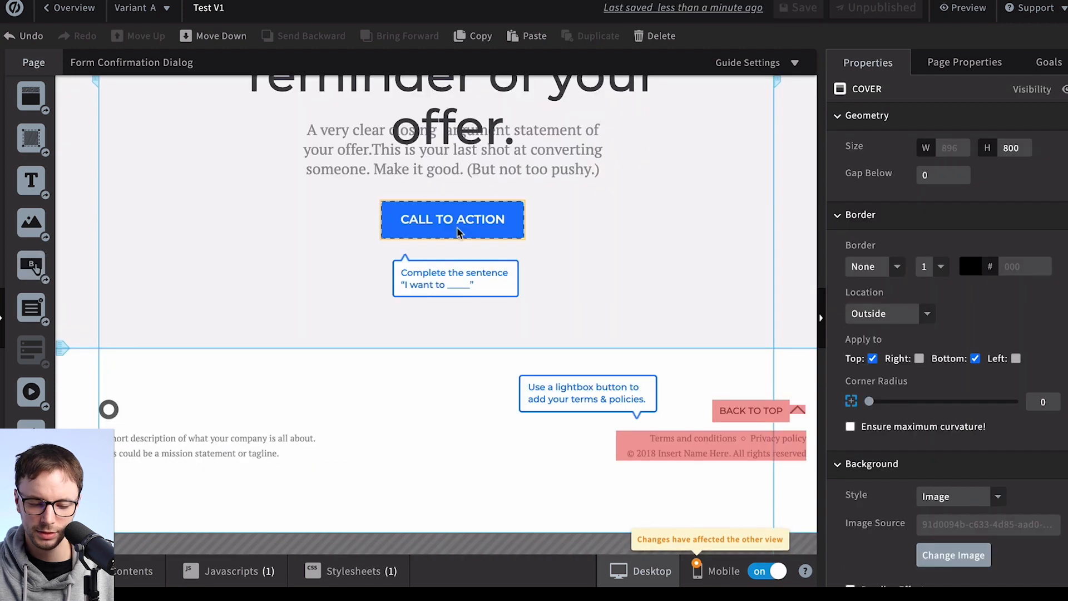
Try adding a button beside the closing reminder heading, and delete it again
scroll(458, 232, "up", 20)
scroll(458, 231, "down", 20)
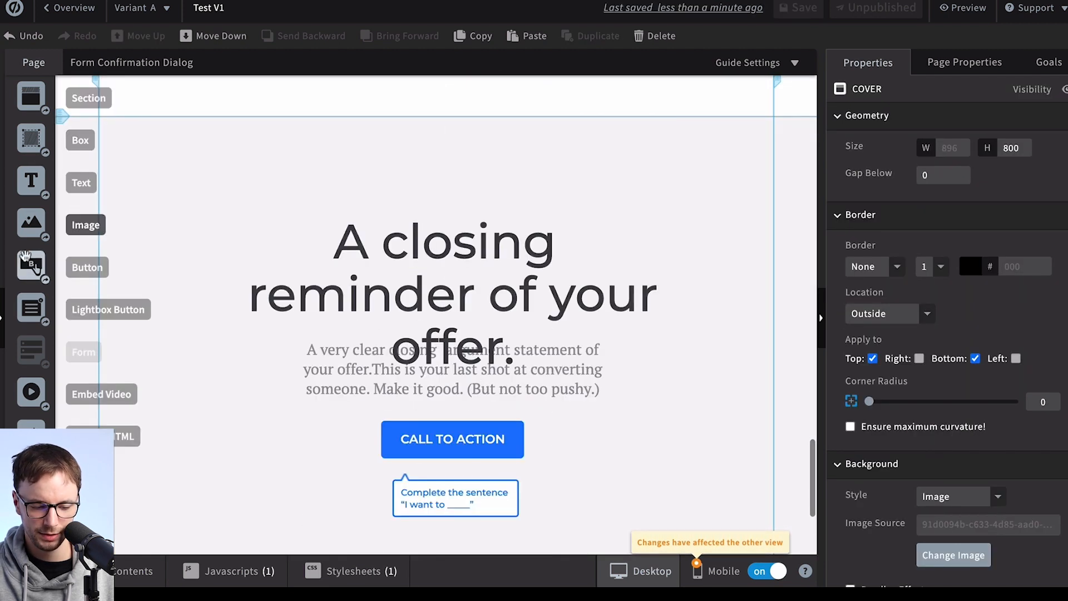
left_click_drag(32, 265, 245, 237)
left_click(234, 162)
left_click(223, 239)
key("Delete")
Examine the click action and link target of the hero section's CALL TO ACTION button
scroll(563, 183, "up", 20)
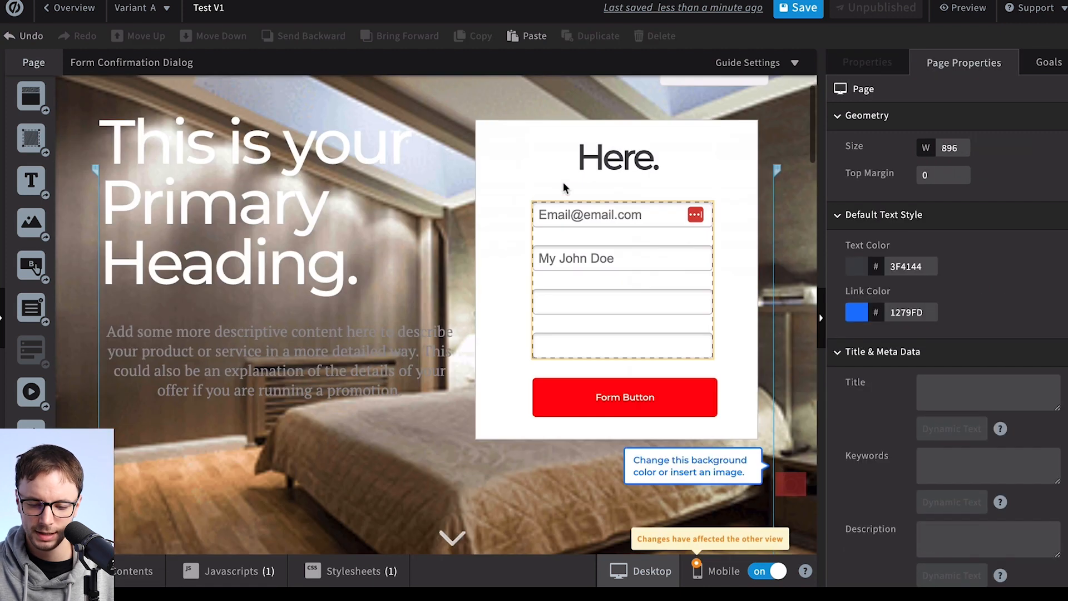
left_click(671, 119)
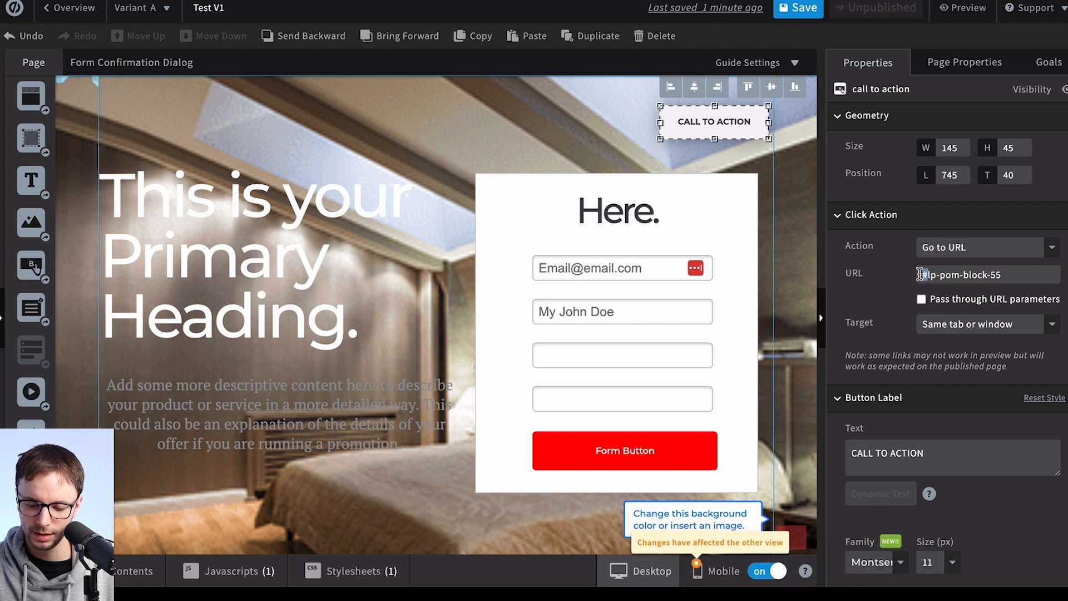
scroll(946, 267, "down", 1)
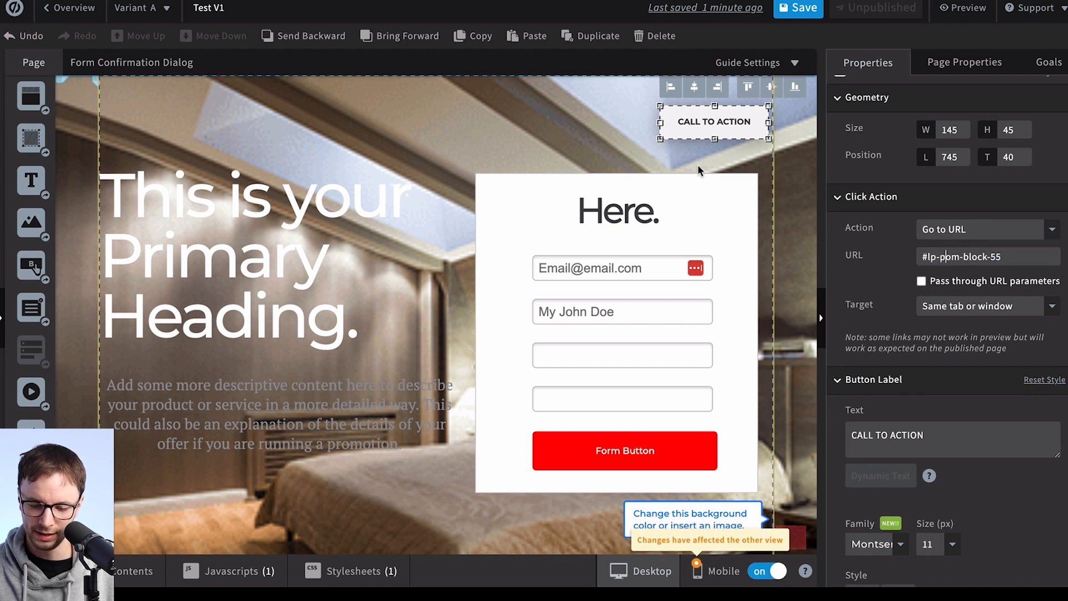
left_click(664, 130)
left_click(696, 136)
left_click(594, 130)
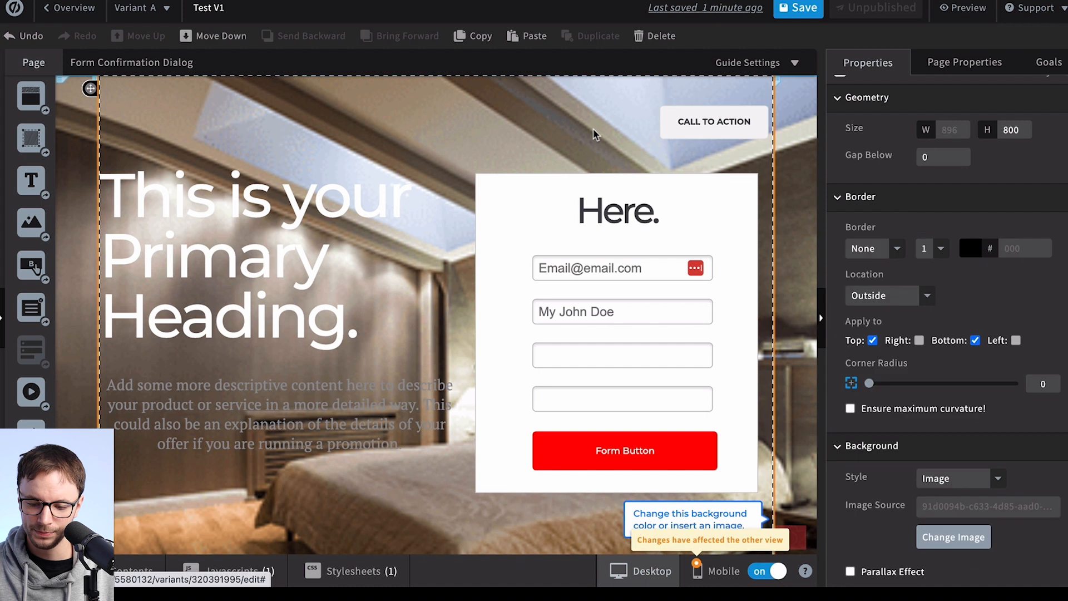
Save the page and open its preview
left_click(962, 7)
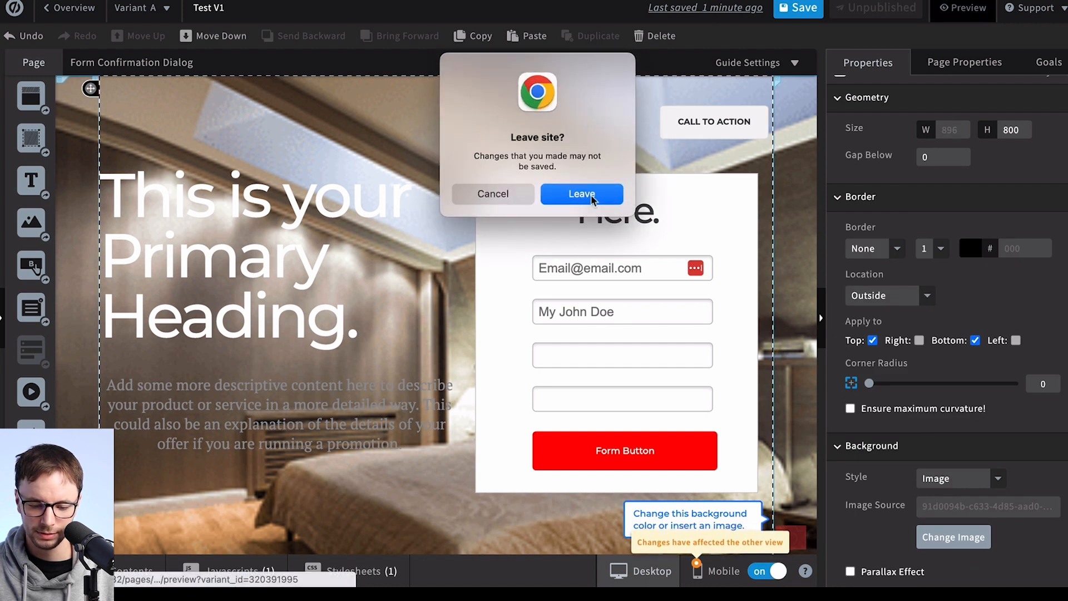
left_click(494, 199)
key("super+s")
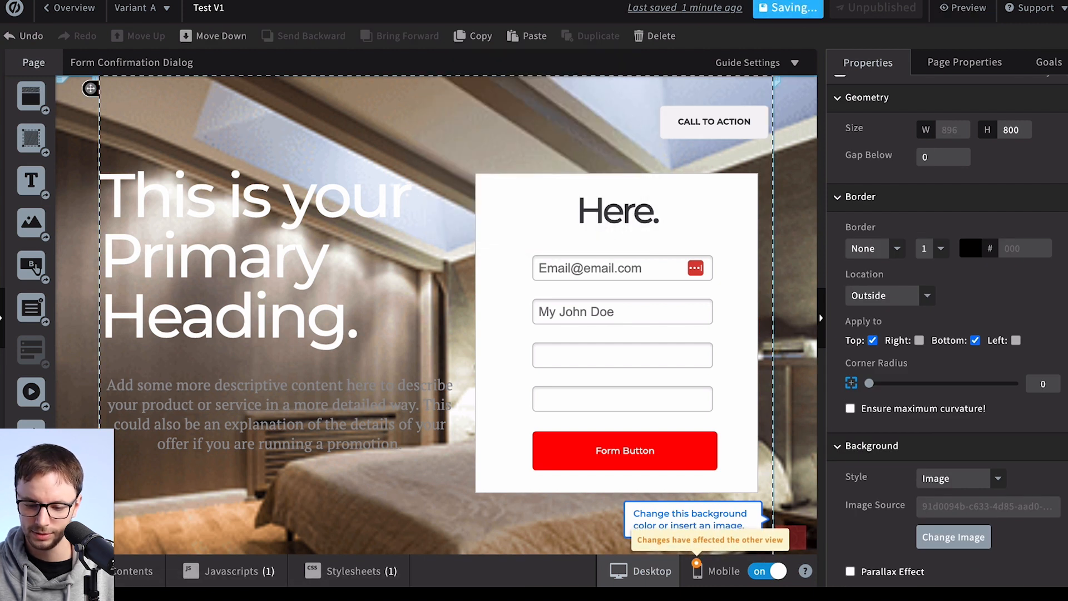
left_click(962, 8)
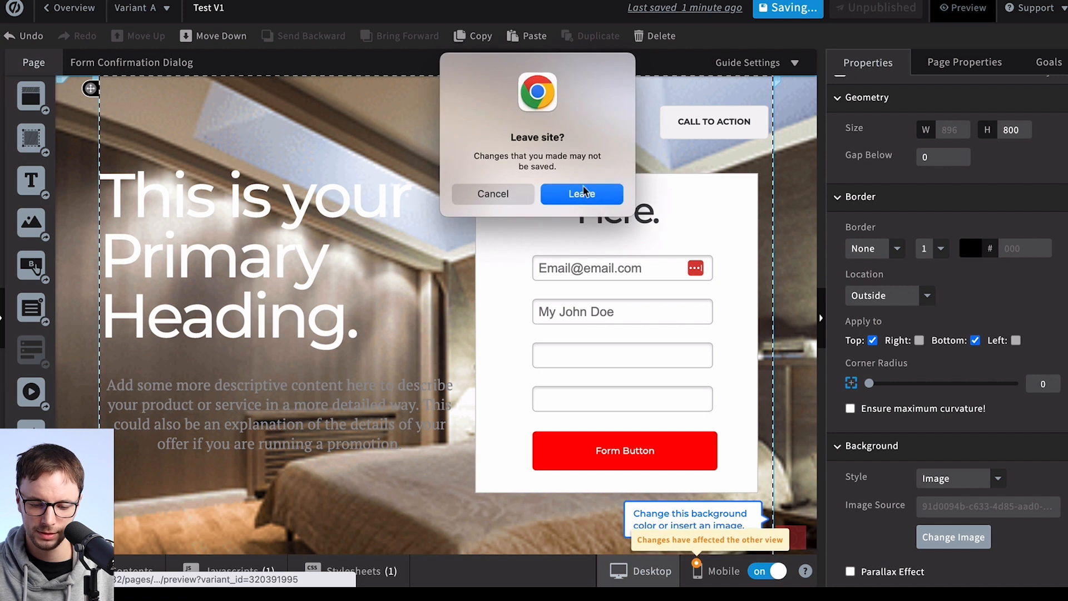
left_click(582, 193)
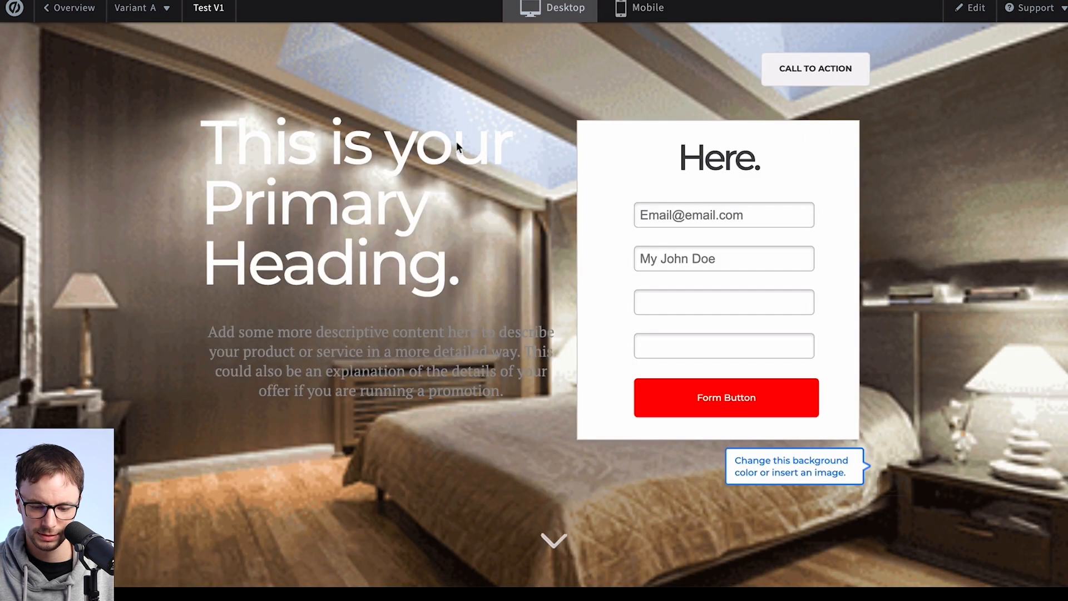
Test in the preview that the hero's CALL TO ACTION button jumps to the closing section, and return to the hero
left_click(779, 71)
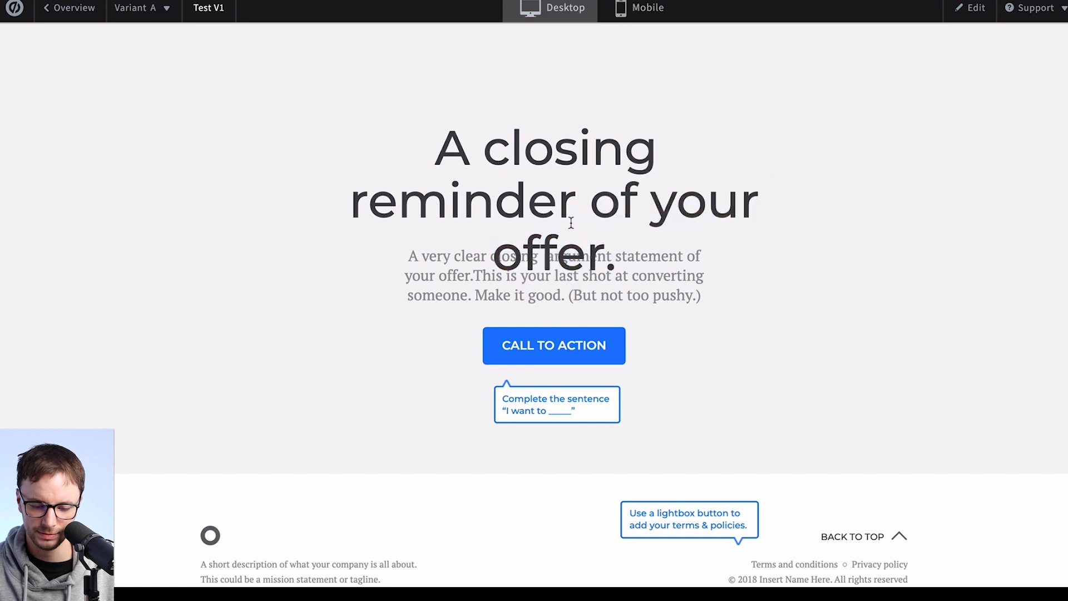
scroll(571, 223, "up", 20)
left_click(823, 74)
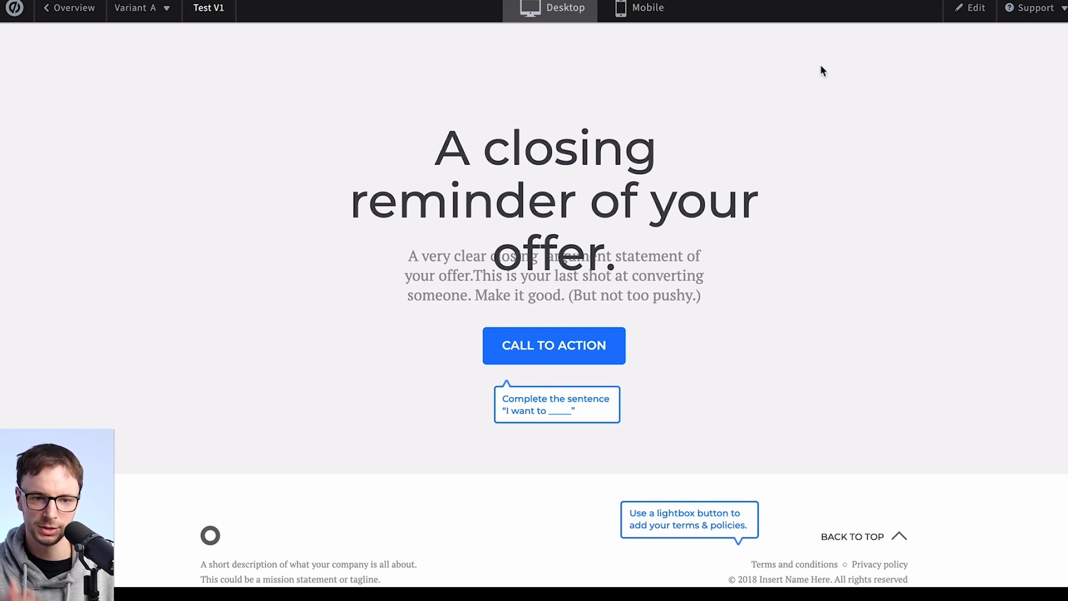
left_click_drag(445, 110, 639, 245)
left_click(524, 150)
scroll(478, 168, "up", 20)
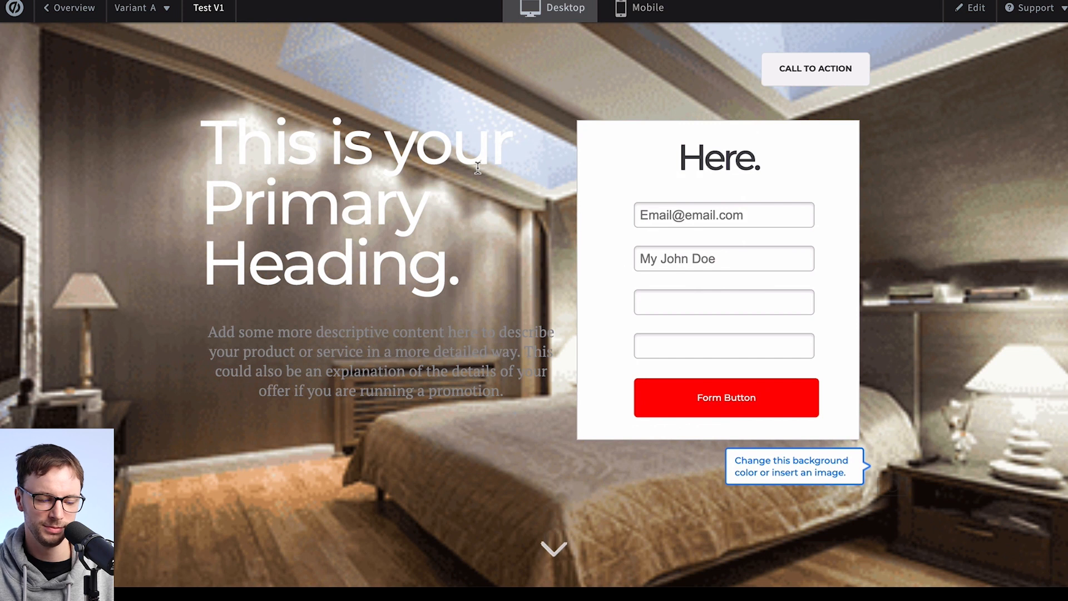
left_click_drag(208, 121, 453, 278)
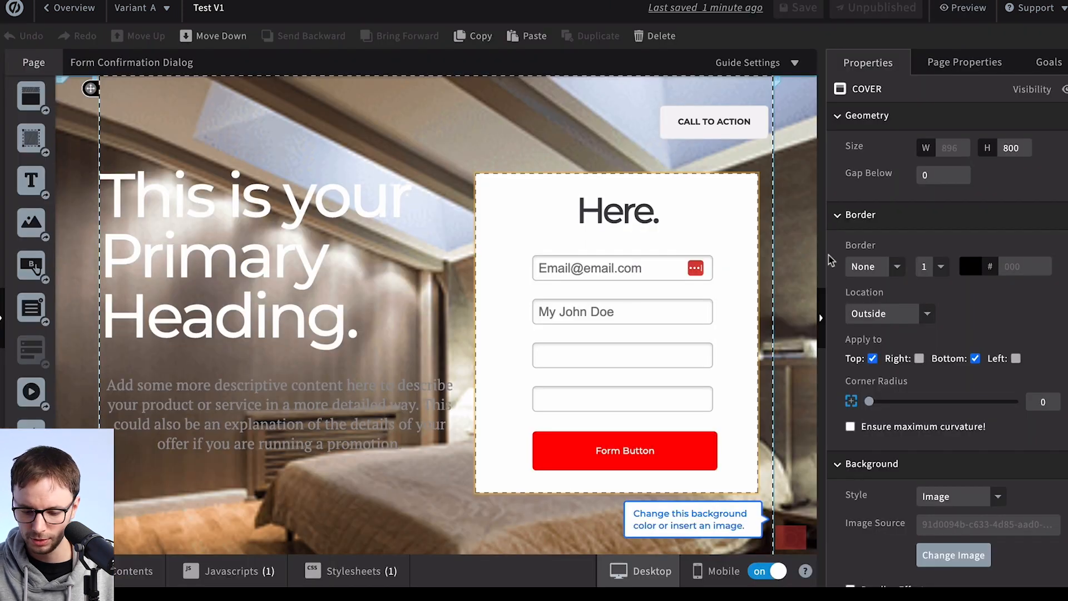
Change the hero cover section's background style to Solid Color
scroll(932, 310, "down", 5)
left_click(949, 246)
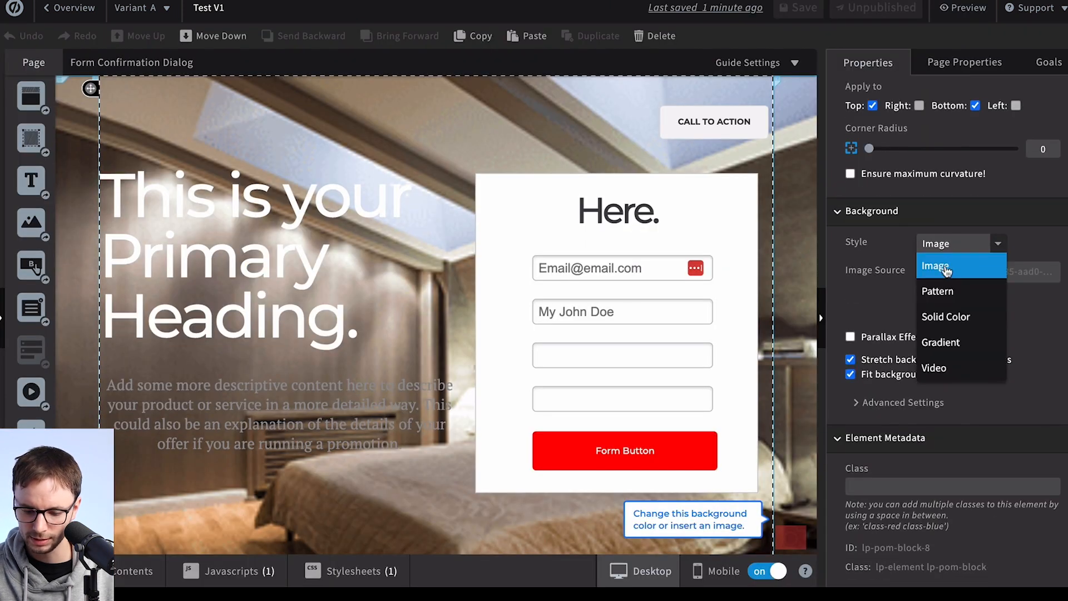
left_click(944, 316)
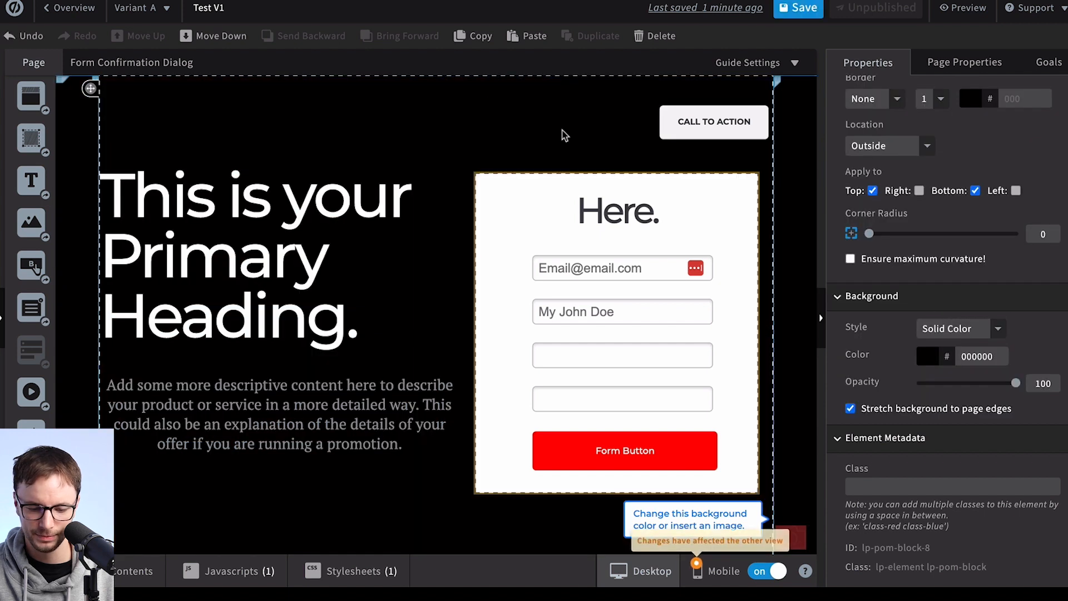
Place a lightbox button over the start of the companies heading below the hero and open its lightbox for editing
scroll(489, 199, "down", 5)
scroll(490, 196, "down", 4)
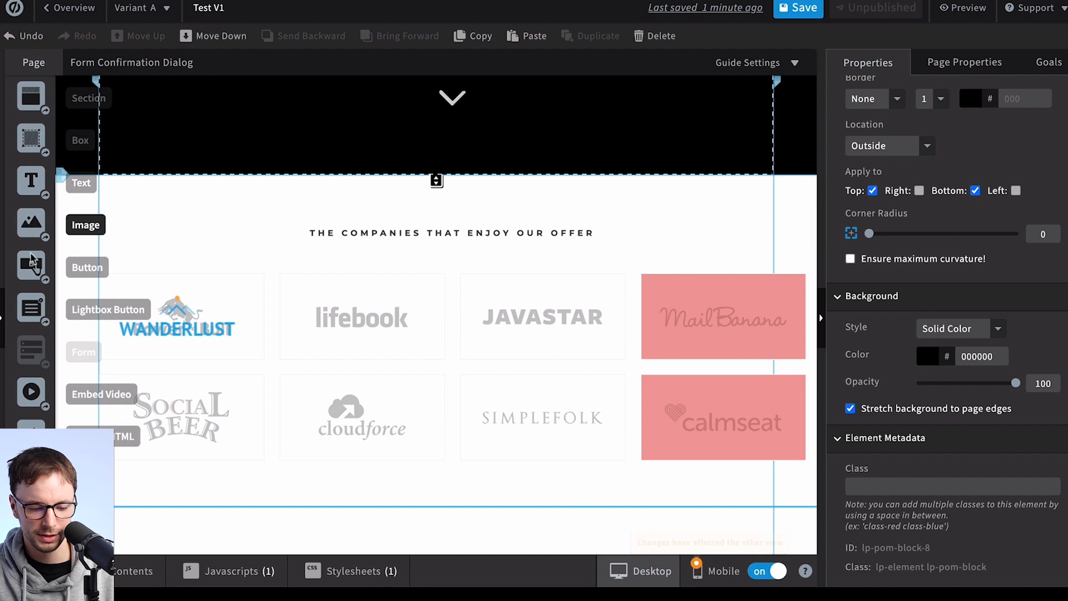
left_click_drag(31, 317, 272, 225)
left_click(970, 184)
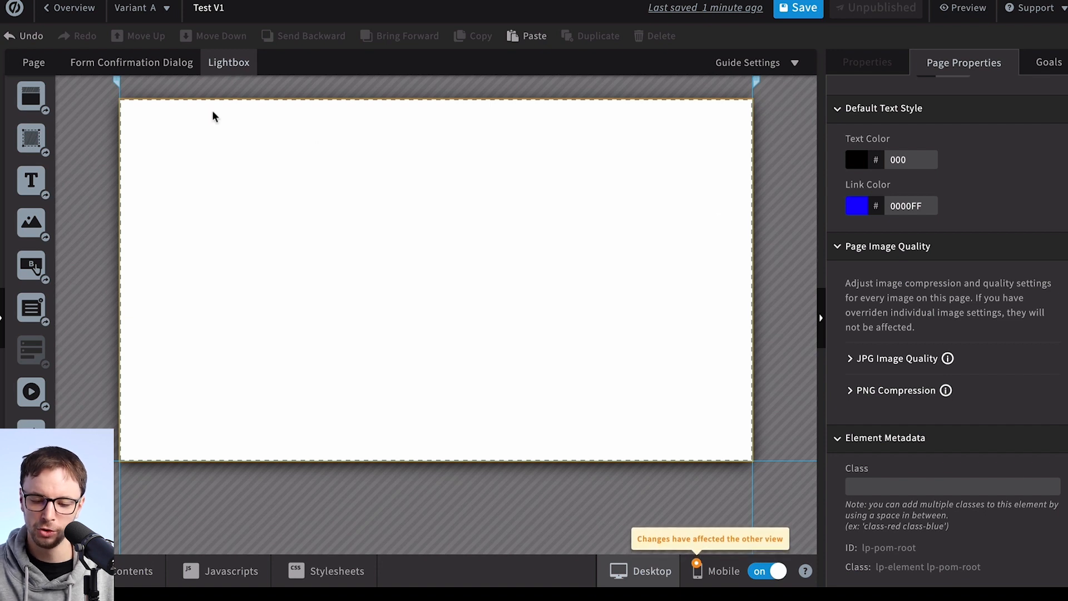
View the form confirmation dialog's content and the empty lightbox, and return to the main page
left_click(116, 64)
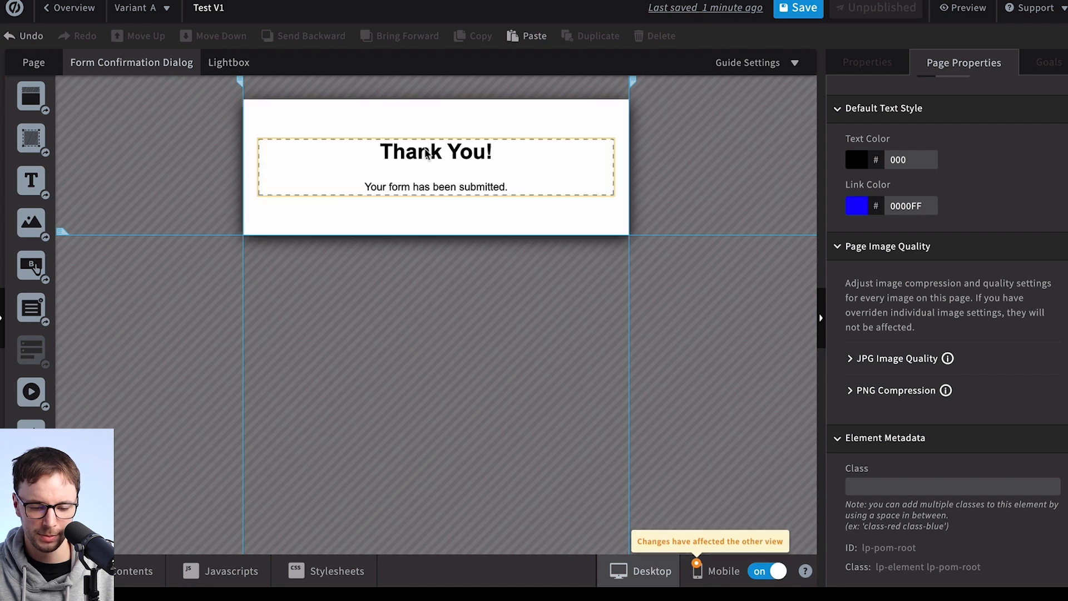
left_click(227, 62)
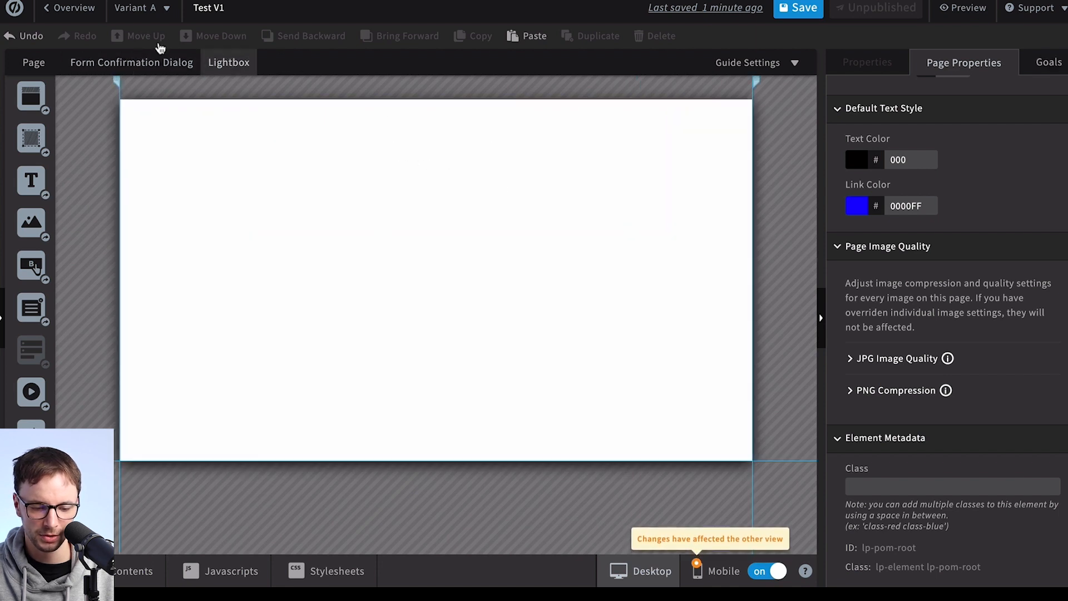
left_click(34, 63)
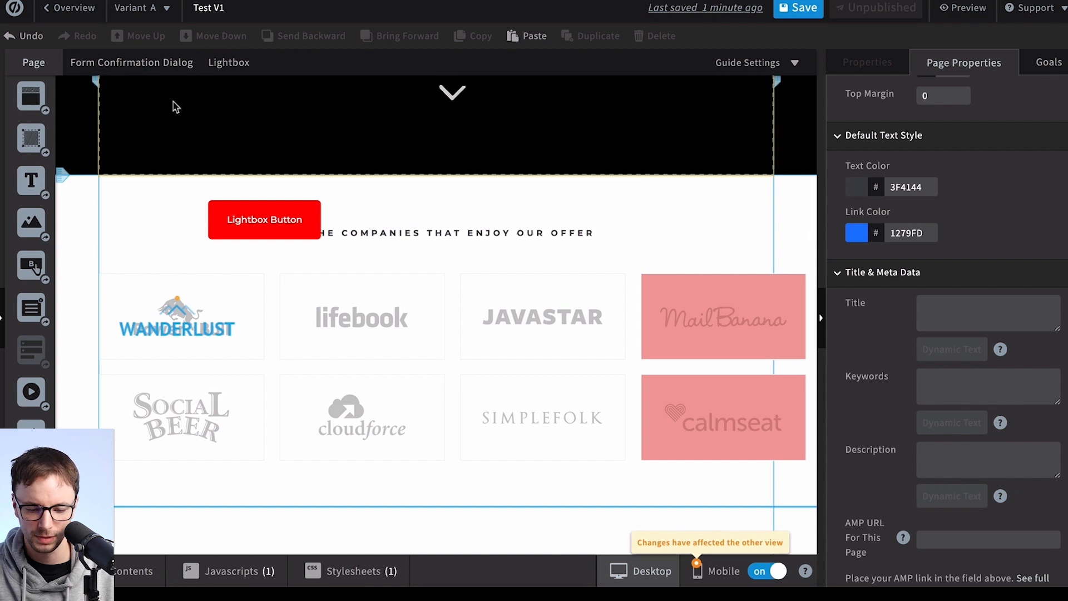
Delete the lightbox button from the companies section
scroll(560, 252, "up", 8)
scroll(562, 256, "down", 7)
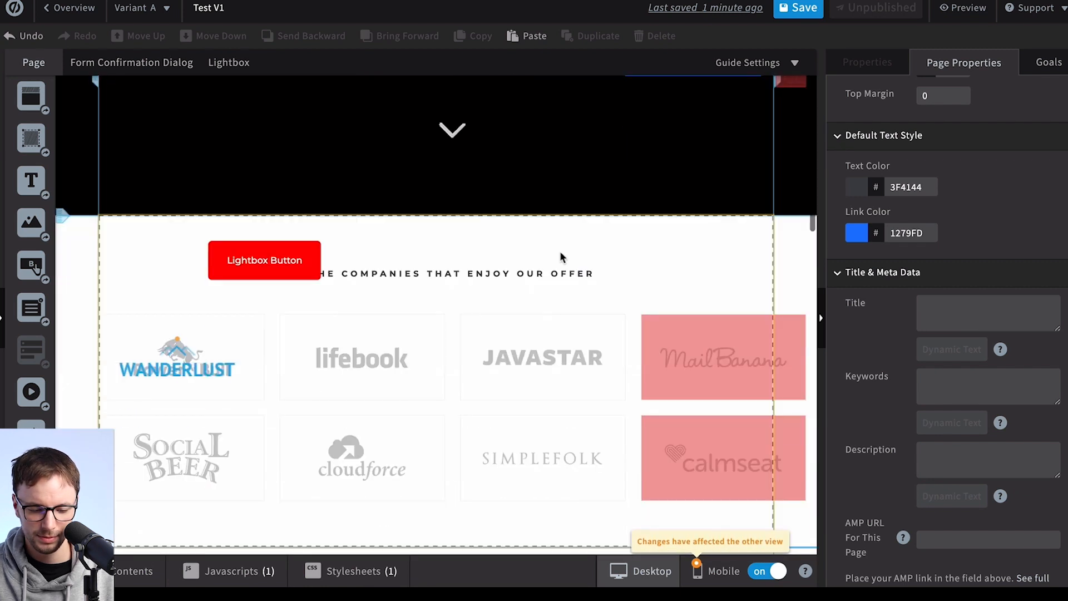
left_click(291, 256)
key("Delete")
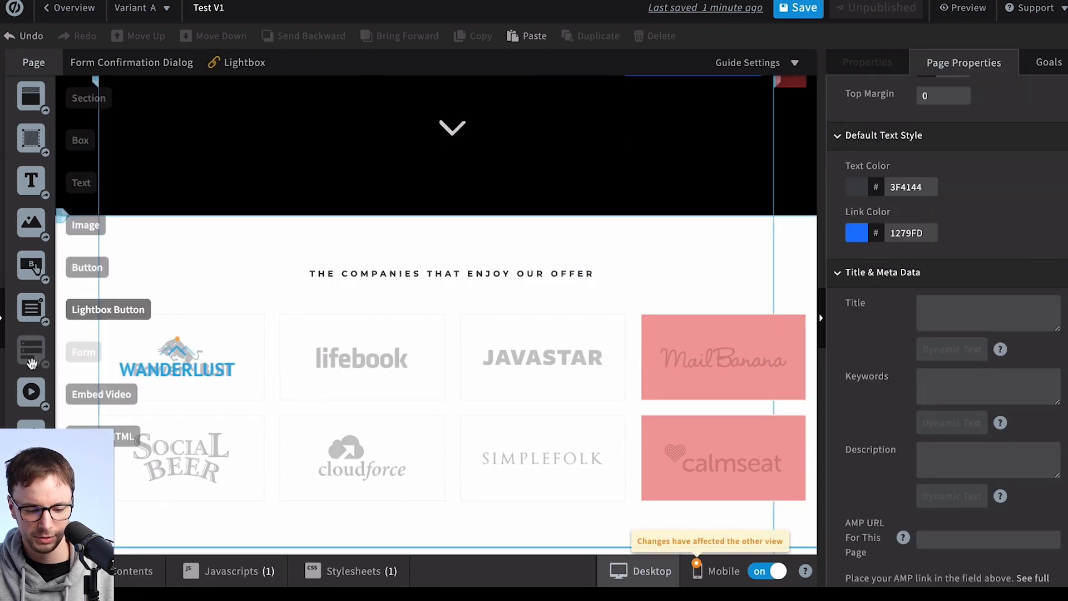
Try placing a video embed and a custom HTML block in the hero, cancel both, and open the preview
scroll(371, 332, "up", 8)
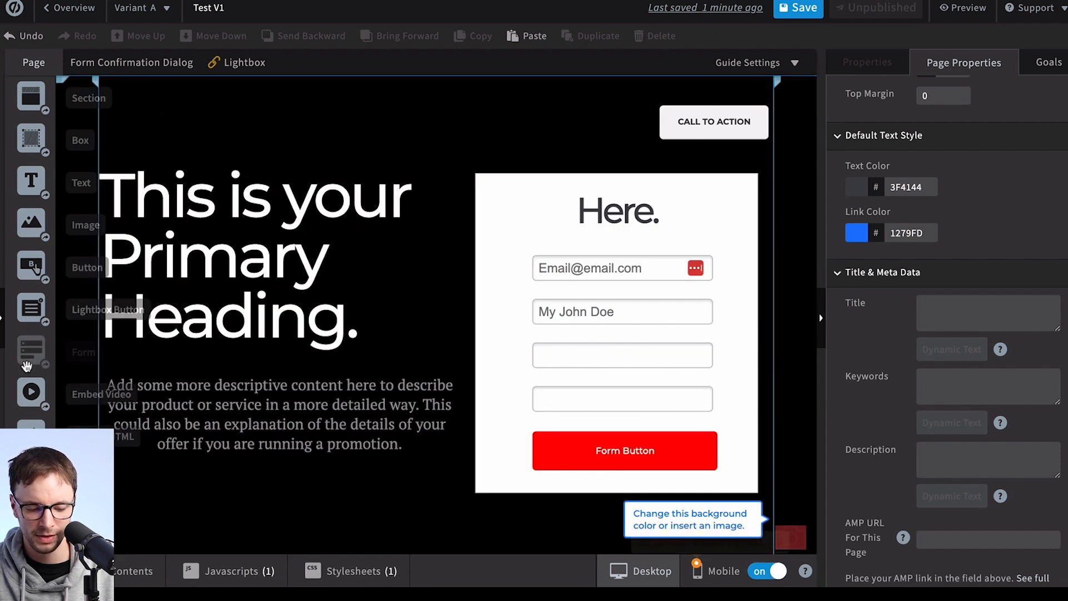
scroll(259, 361, "down", 1)
scroll(259, 361, "down", 2)
left_click_drag(31, 392, 94, 367)
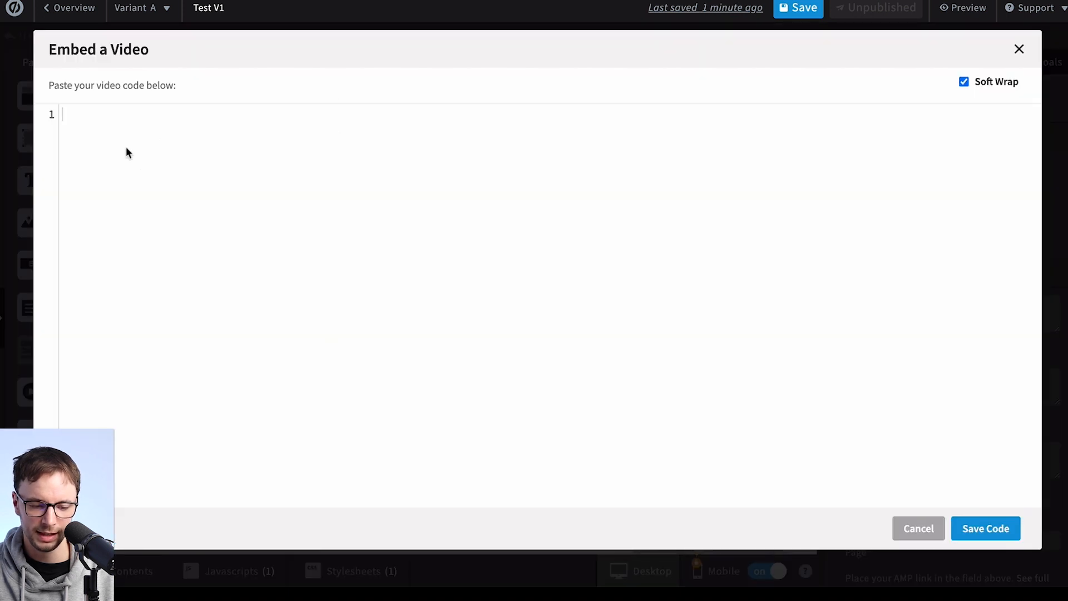
left_click(919, 527)
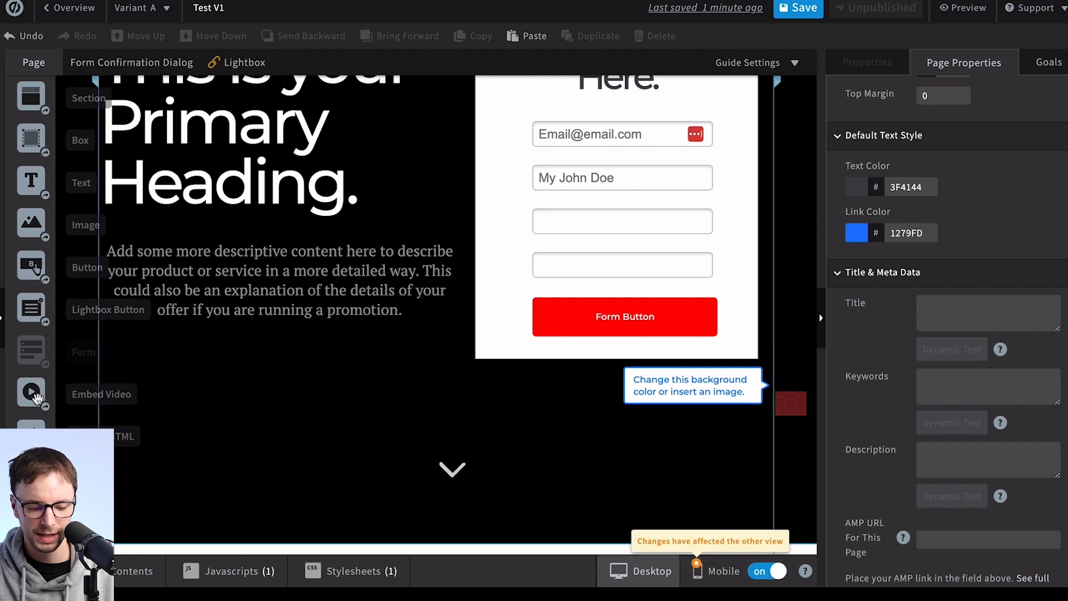
left_click_drag(31, 433, 267, 351)
left_click(909, 523)
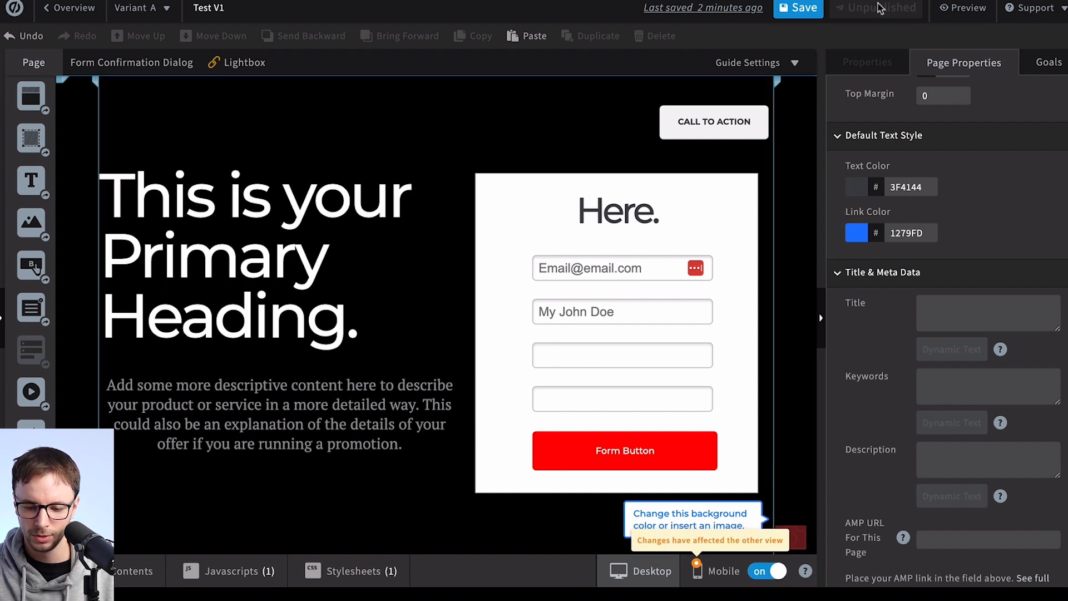
left_click(963, 7)
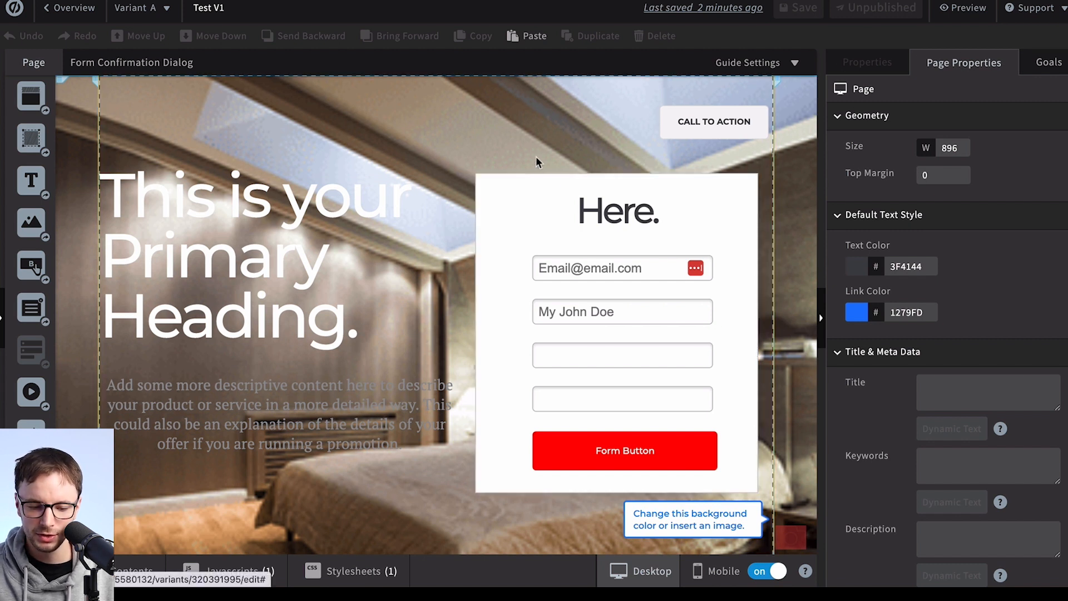
Enable hiding the page from search engines in the page-wide settings
left_click(90, 136)
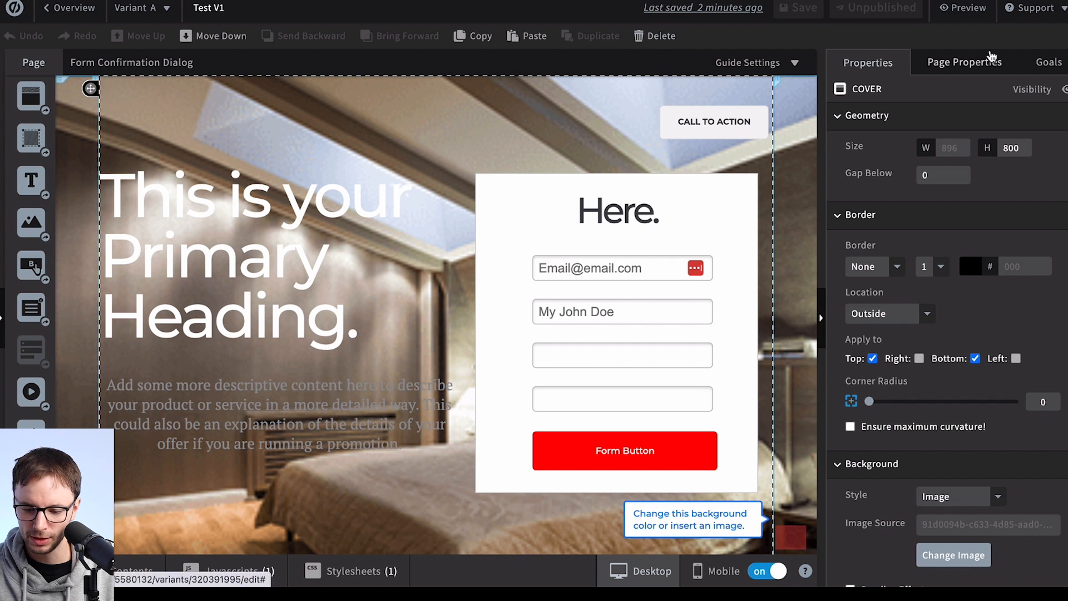
left_click(970, 64)
scroll(934, 298, "down", 8)
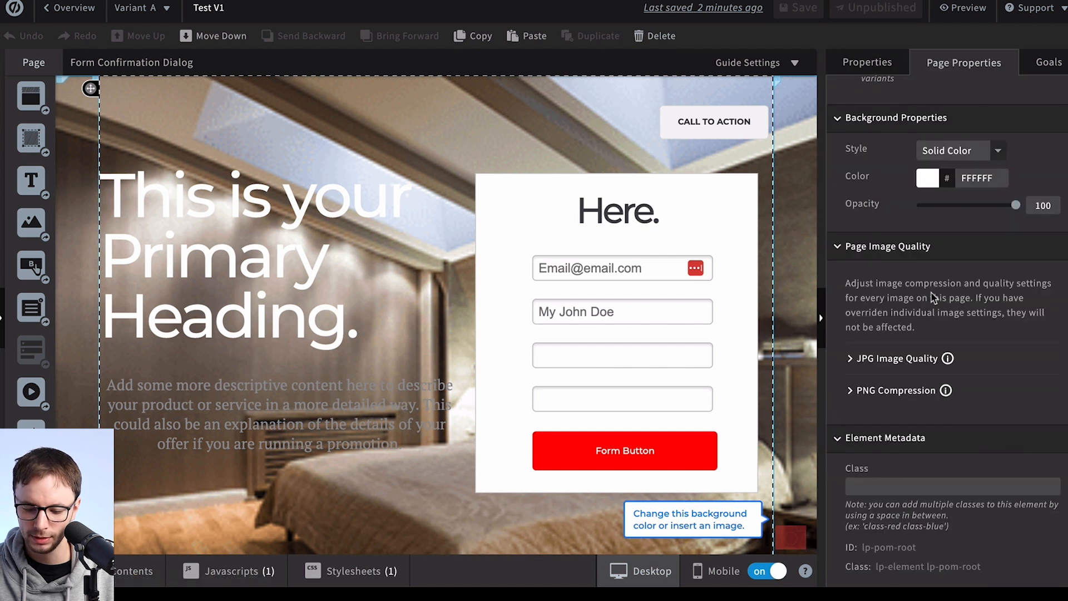
scroll(890, 370, "up", 5)
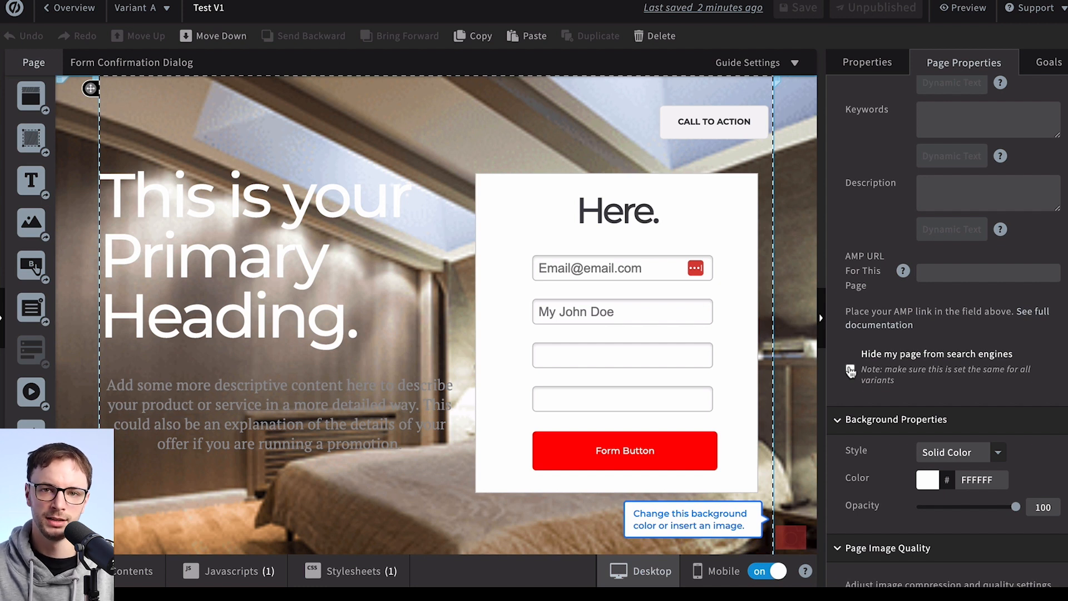
left_click(850, 370)
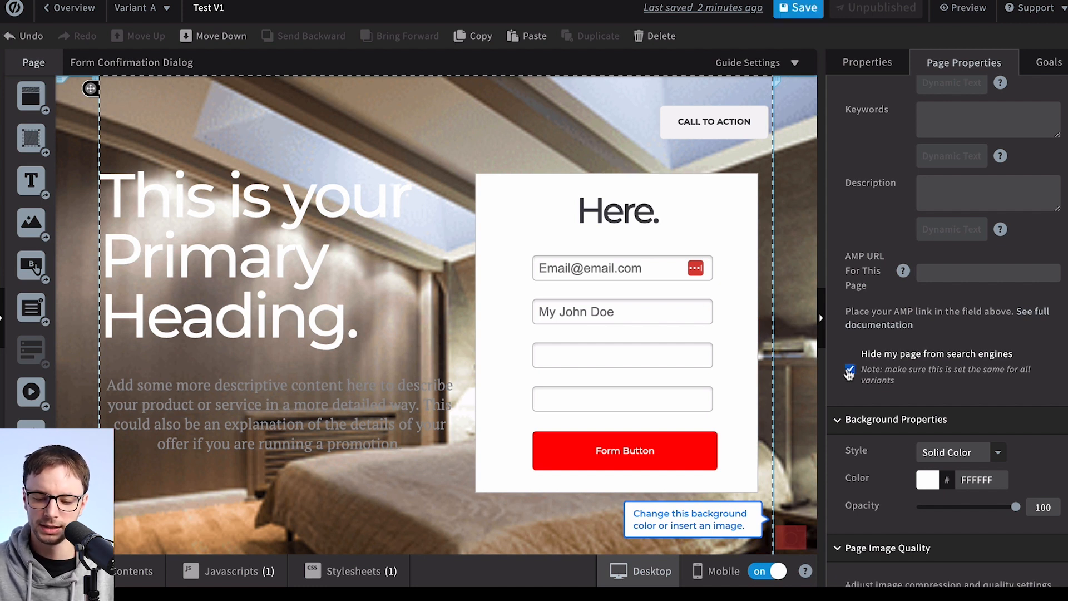
Review the page's title and meta data fields, its conversion goals, and the lead form's properties
scroll(890, 345, "up", 5)
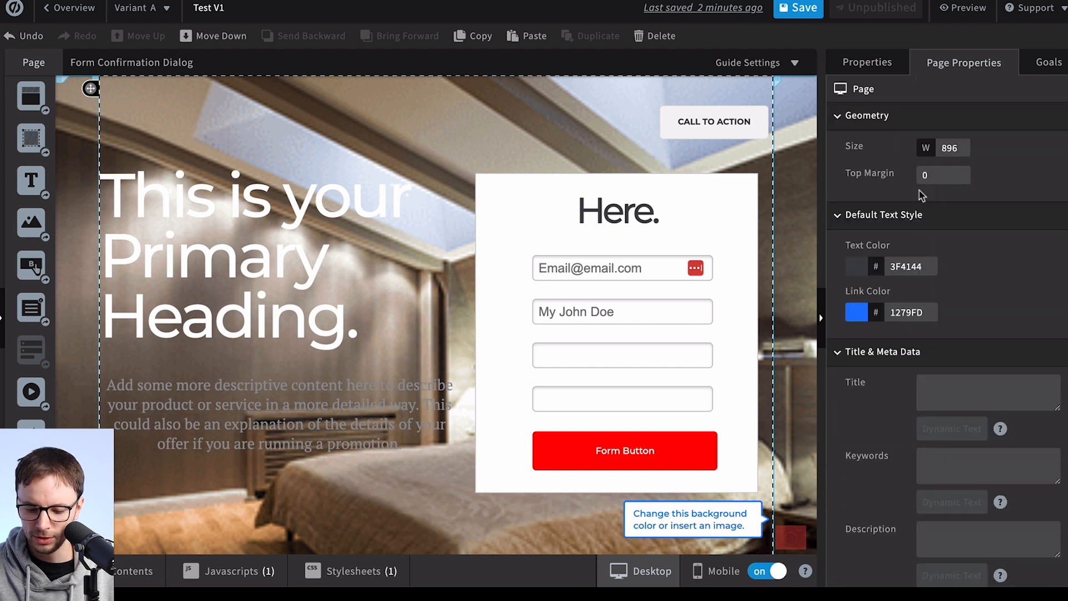
scroll(901, 311, "down", 1)
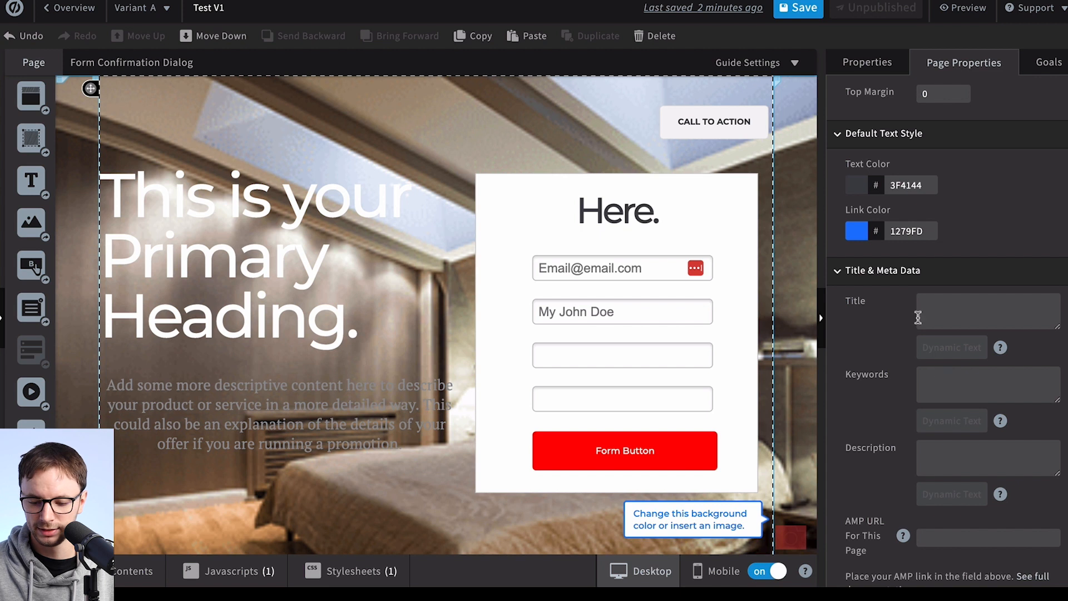
scroll(924, 278, "up", 3)
left_click(1049, 72)
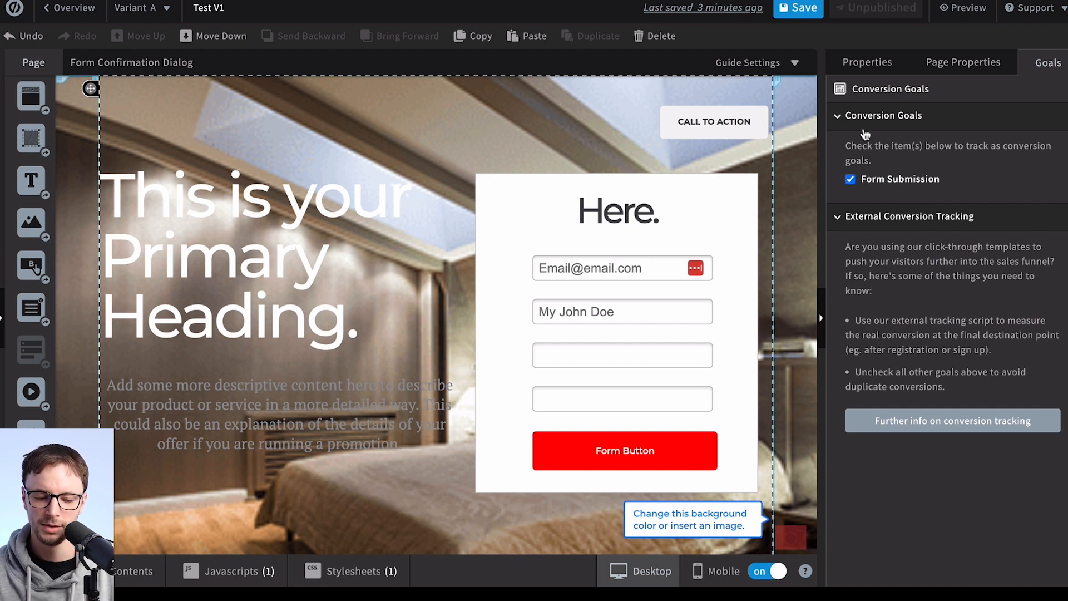
left_click(623, 334)
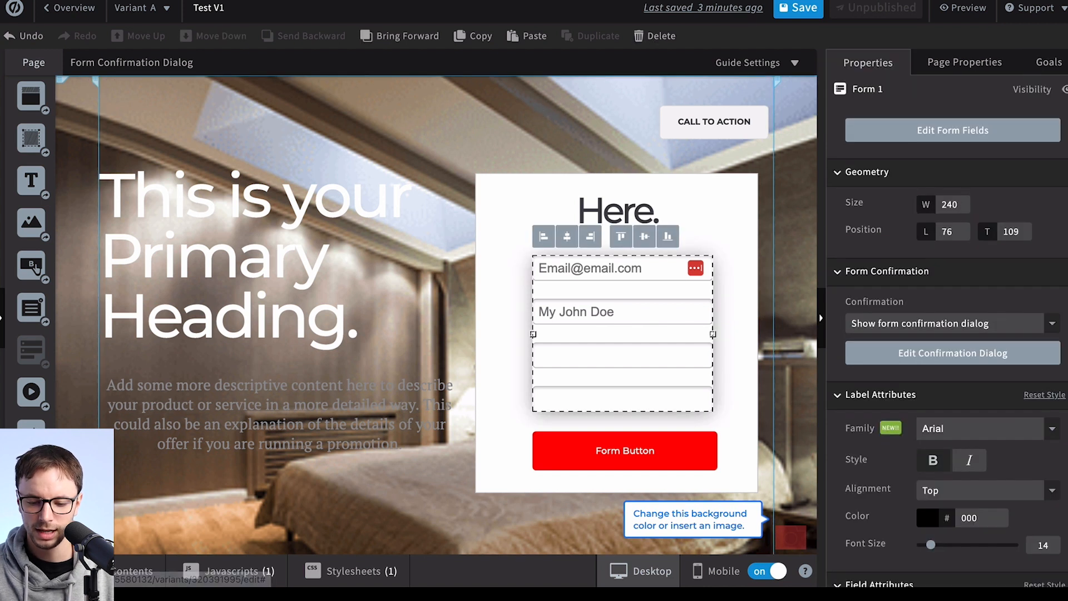
Save the page, leave the editor and go to the account's domain management
left_click(810, 9)
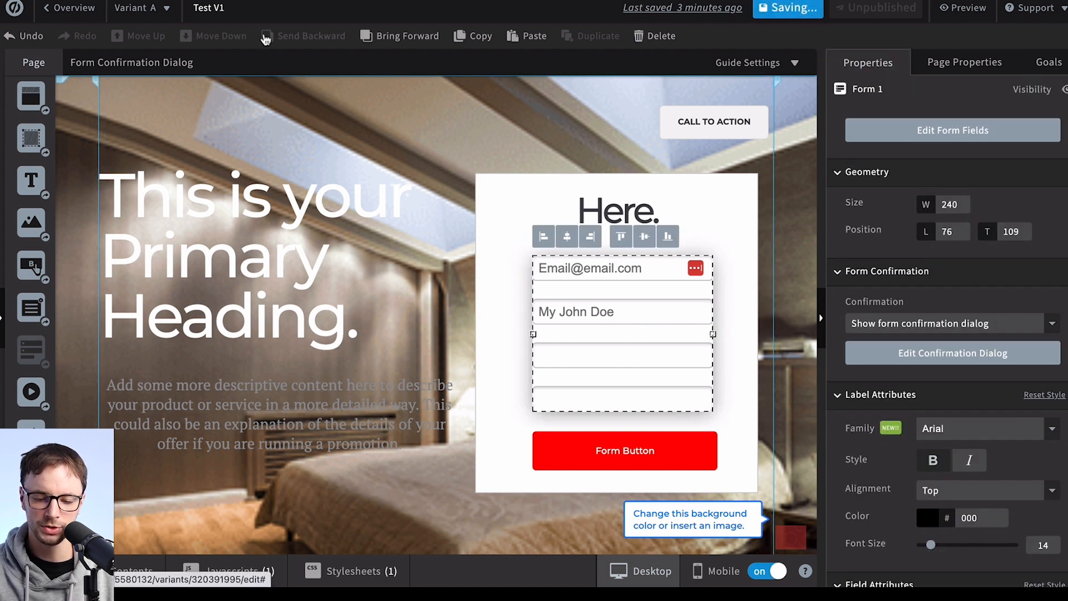
left_click(73, 19)
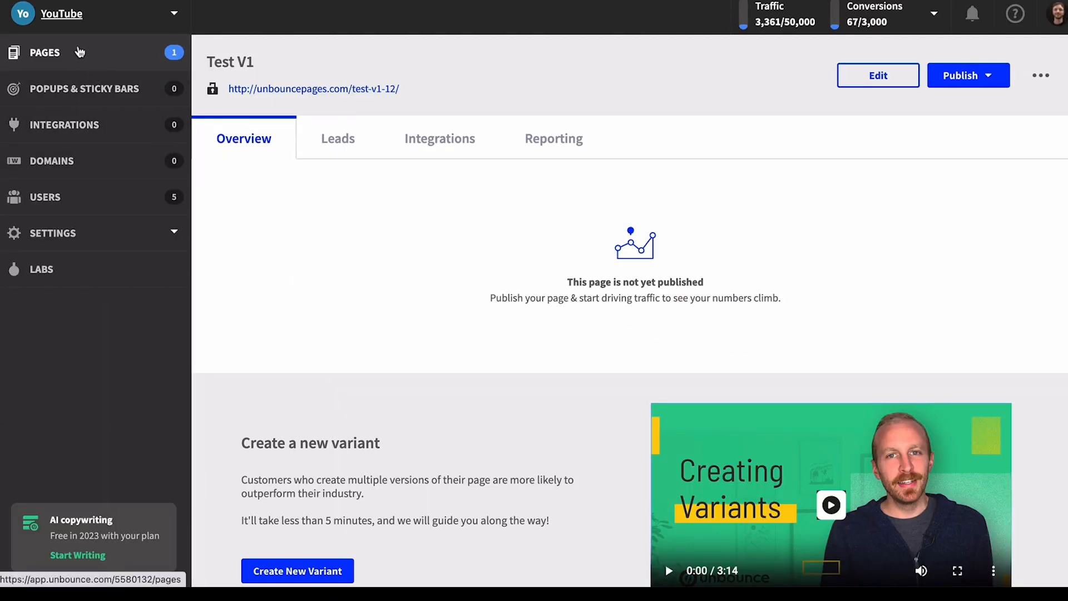
left_click(79, 52)
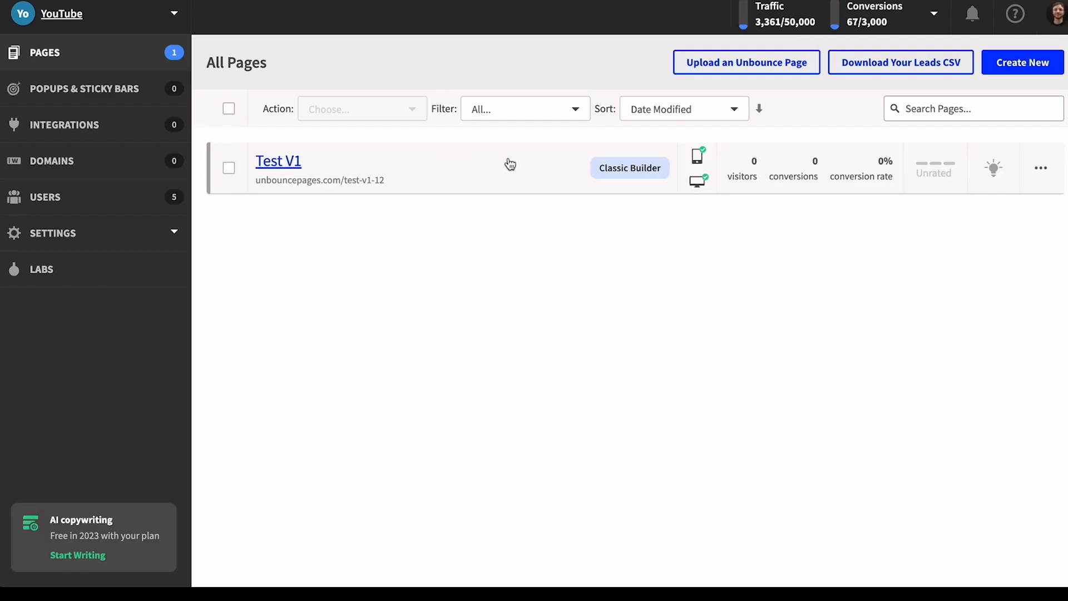
left_click(68, 166)
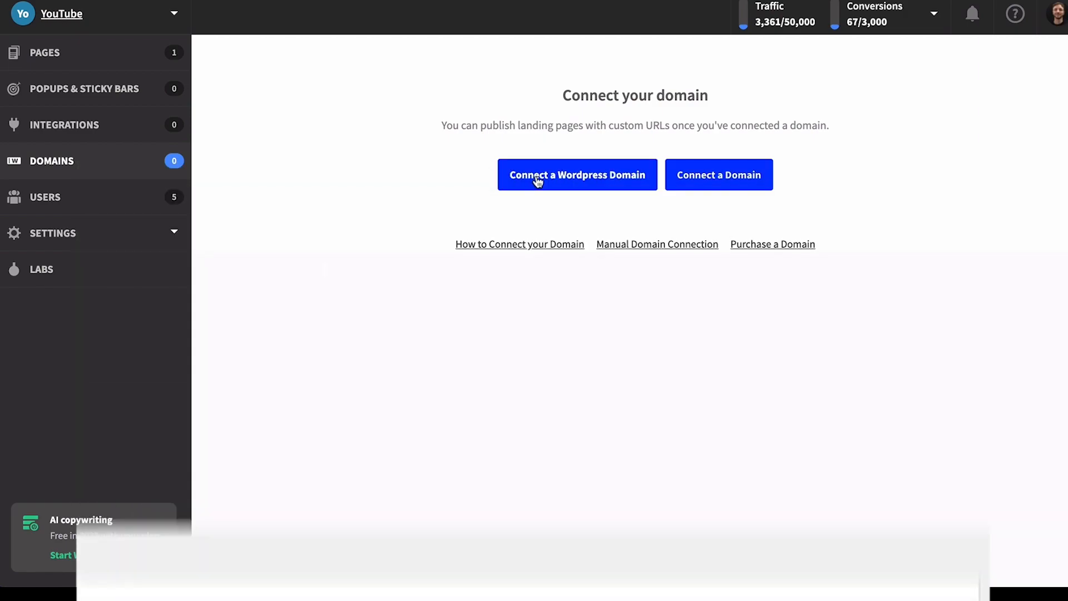
Try to connect the WordPress domain session-media.com, and cancel the dialog
left_click(531, 177)
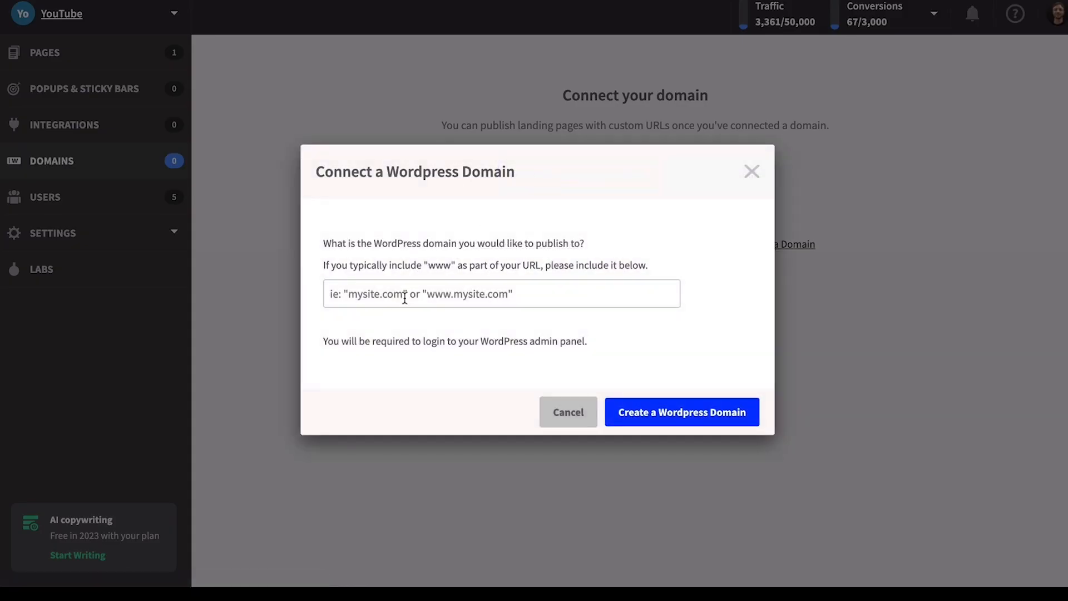
left_click(405, 299)
type("session")
key("Down")
key("Return")
left_click(646, 416)
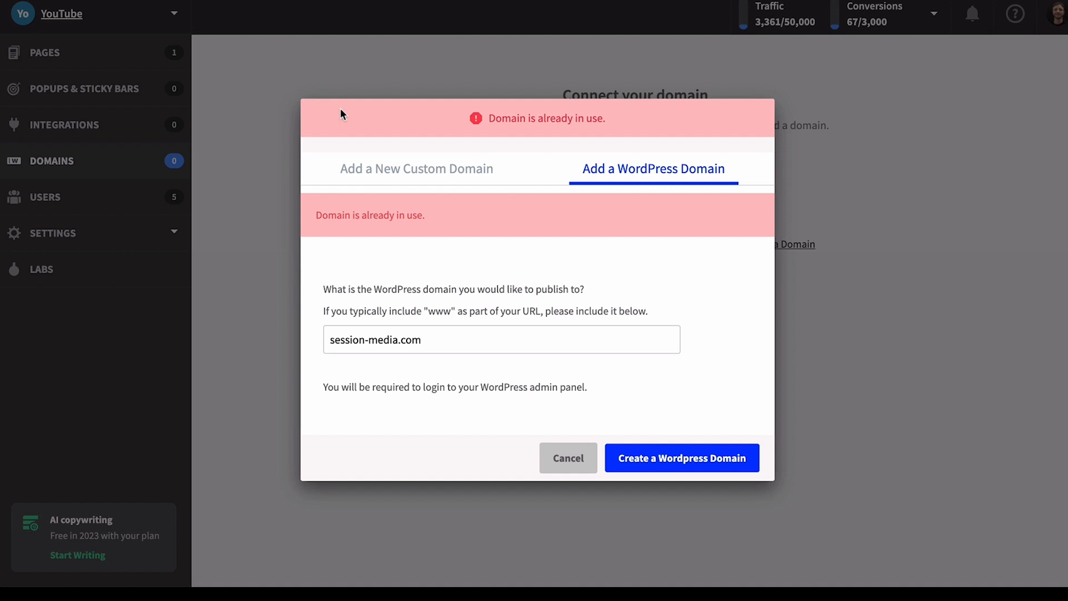
left_click(565, 455)
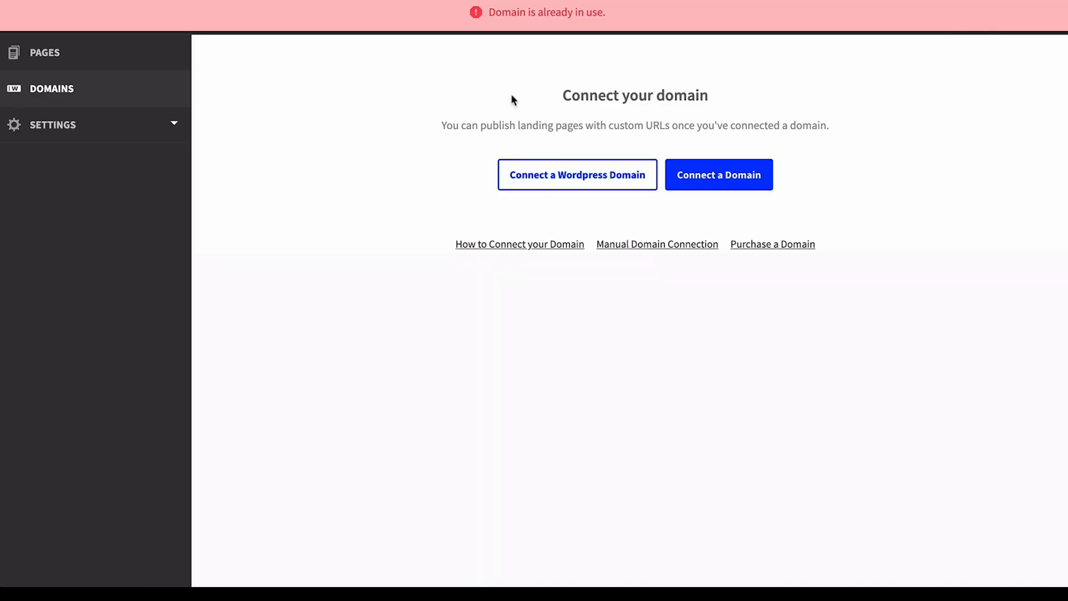
left_click_drag(560, 96, 742, 125)
left_click(742, 124)
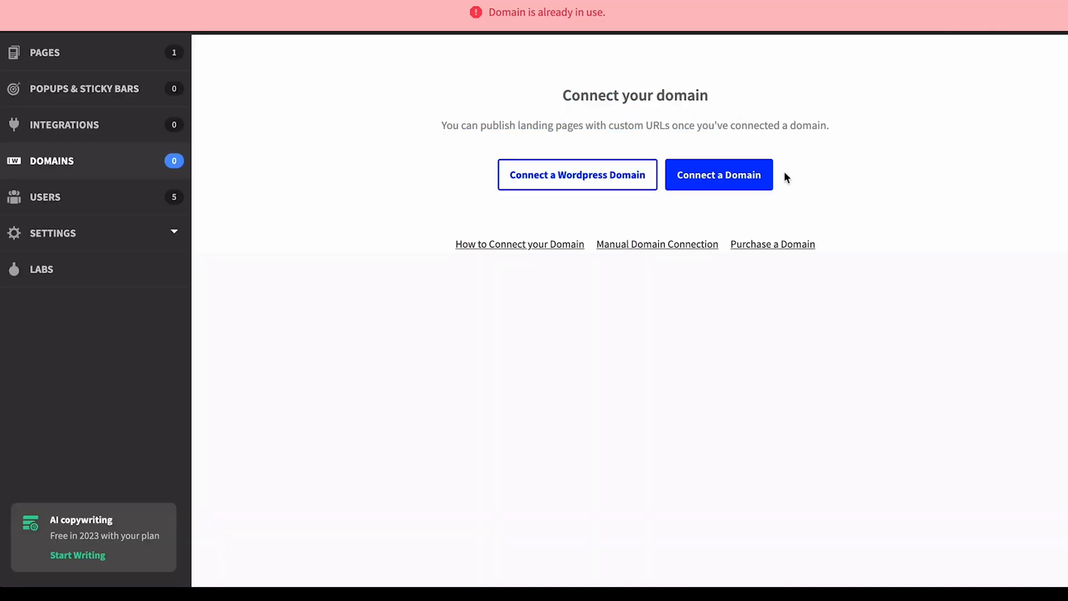
Submit session-media.com with the "go" subdomain as a new custom domain to connect
left_click(688, 188)
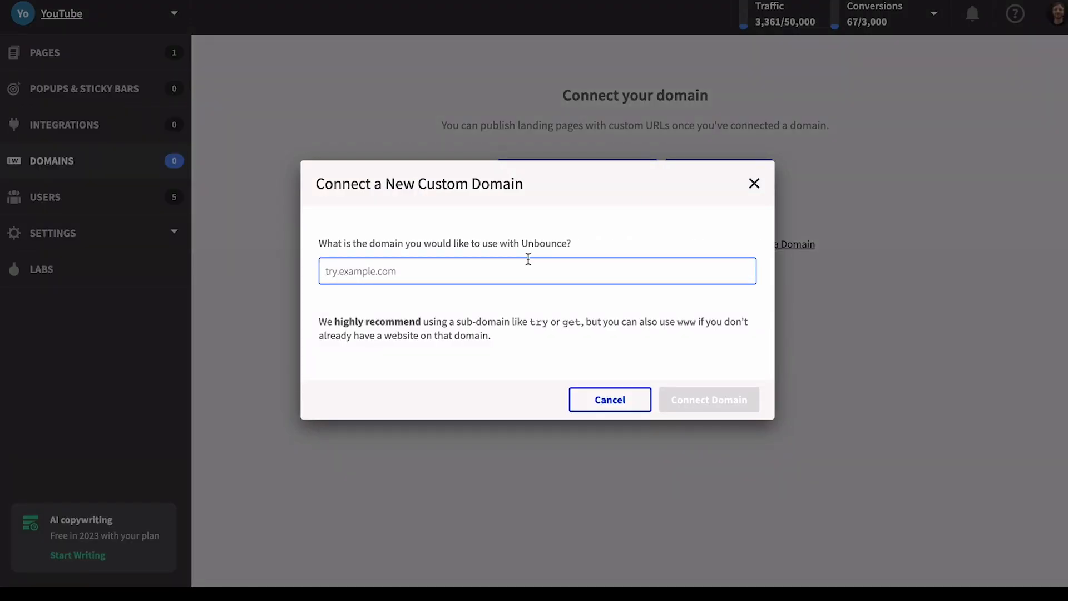
type("session-media.co")
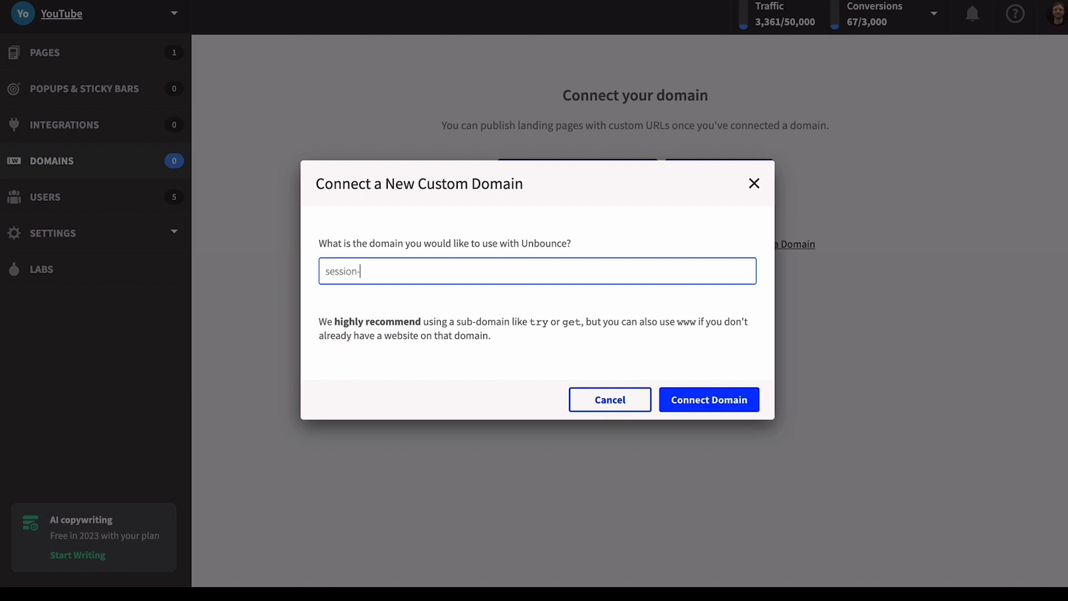
type("m")
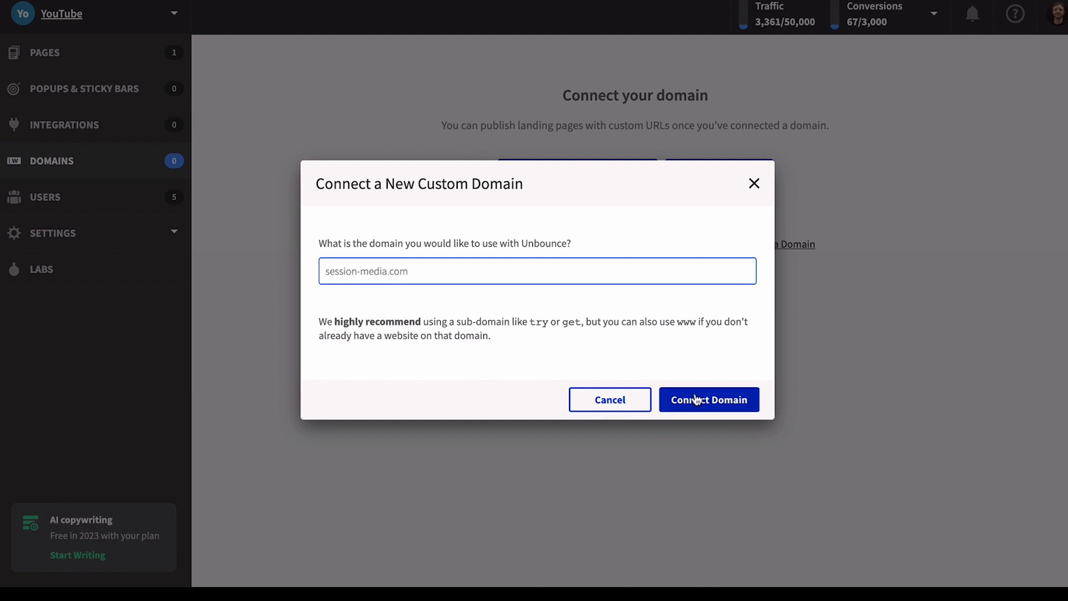
left_click(322, 270)
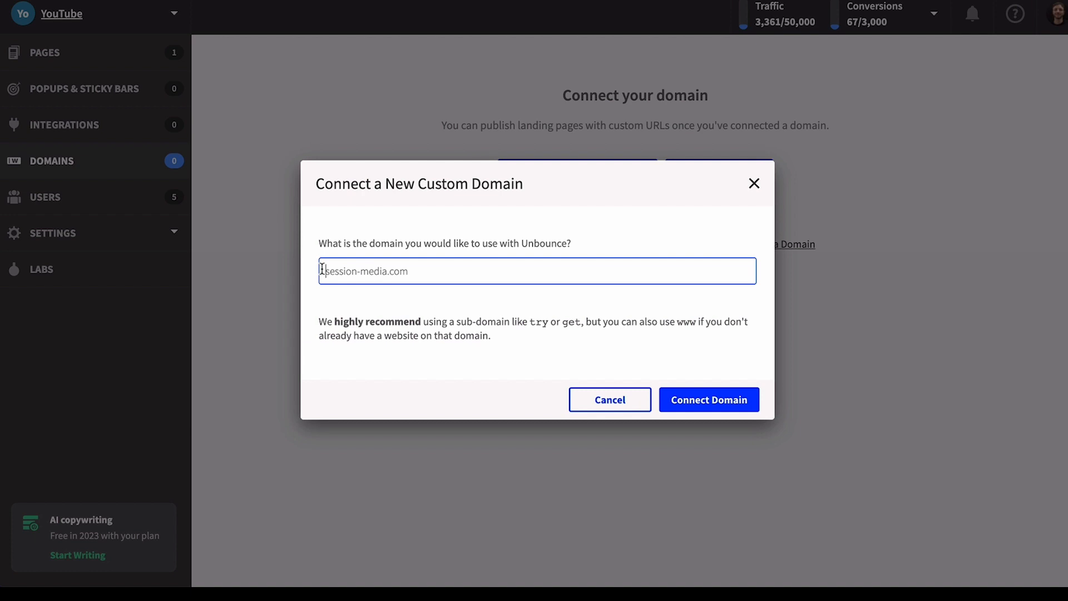
type("go")
type(".com")
left_click(713, 395)
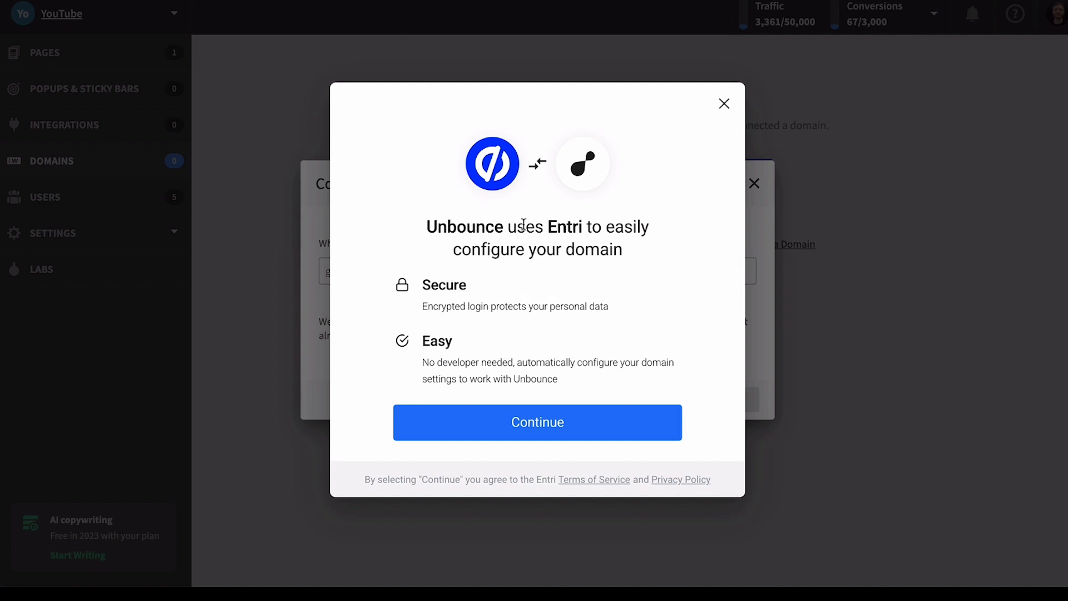
Start the automatic DNS setup for session-media.com and exit it during the domain analysis
left_click(538, 434)
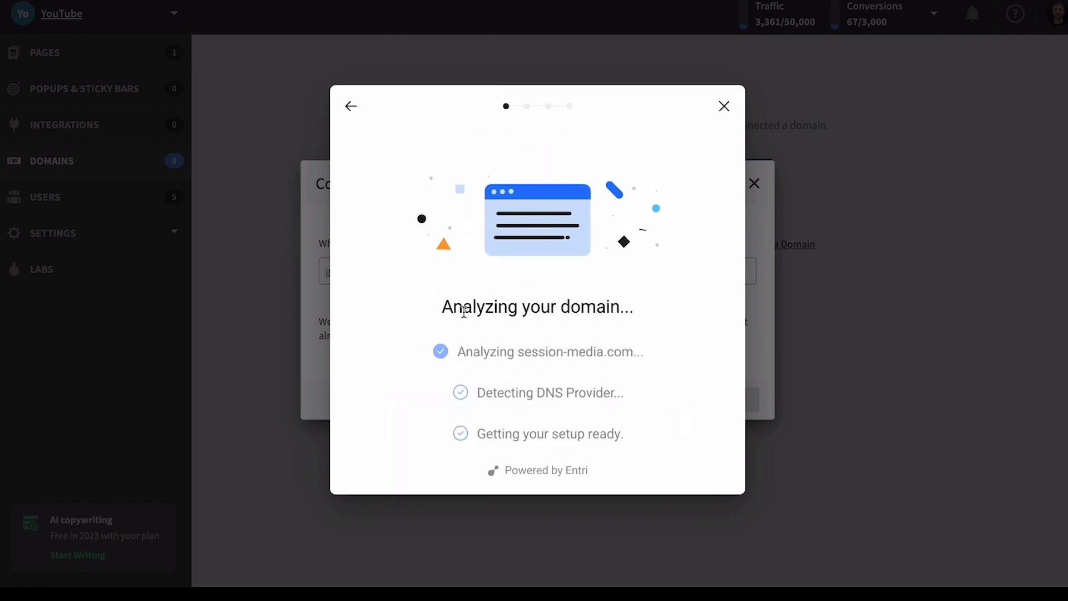
left_click_drag(498, 392, 626, 396)
left_click(630, 433)
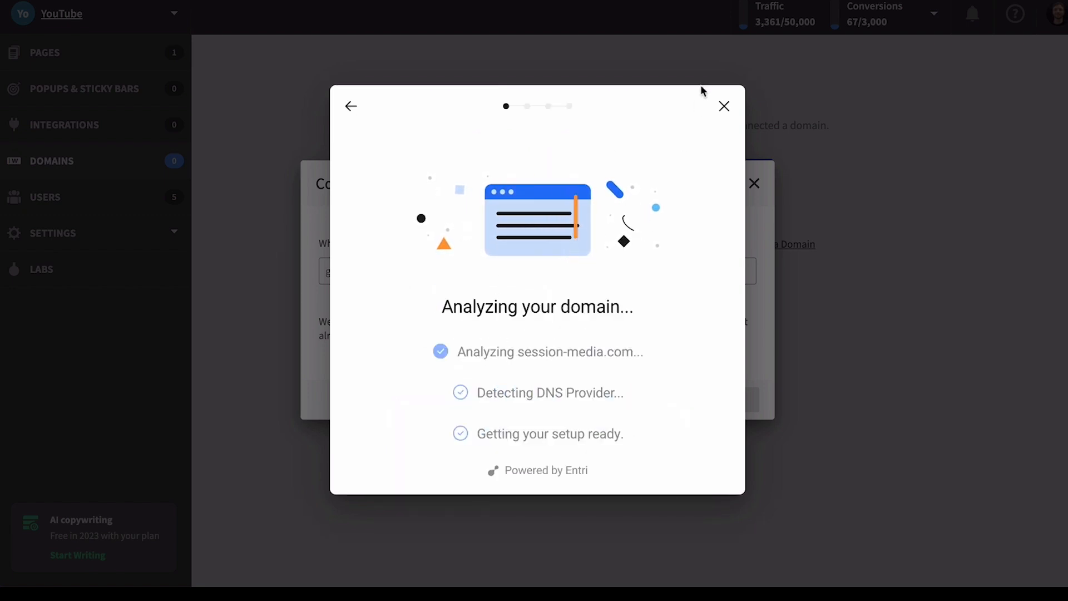
left_click(722, 109)
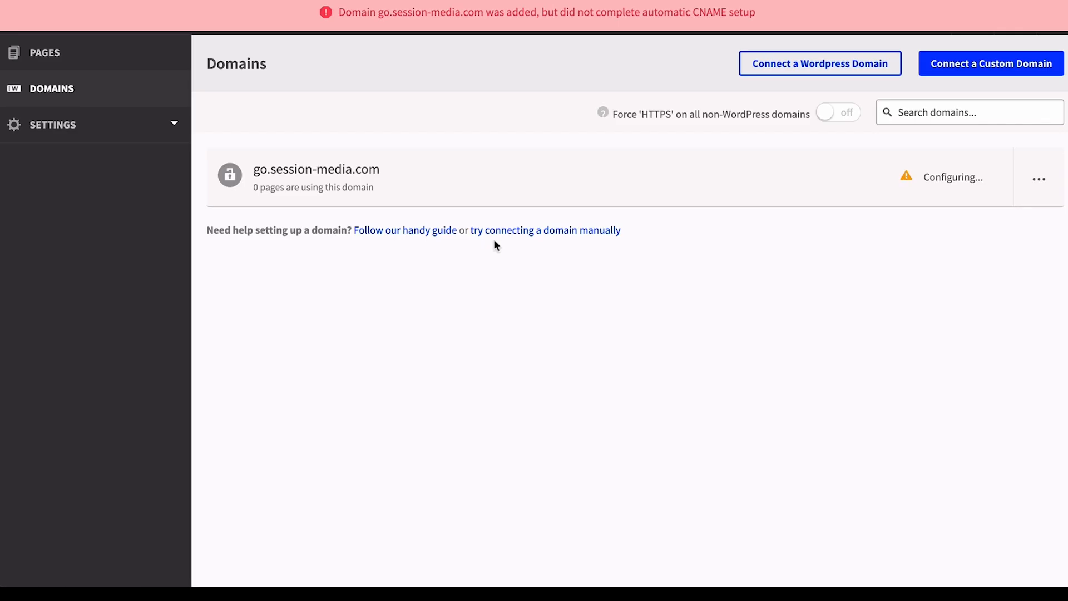
Examine the CNAME setup instructions for go.session-media.com, including the record name and target, and close them
left_click(1039, 179)
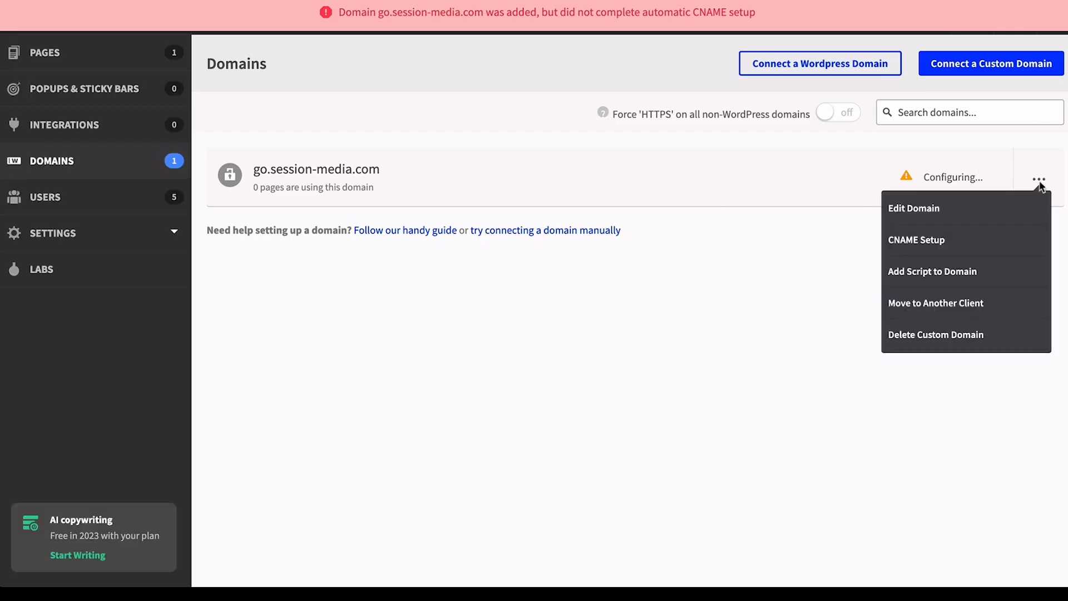
left_click(950, 251)
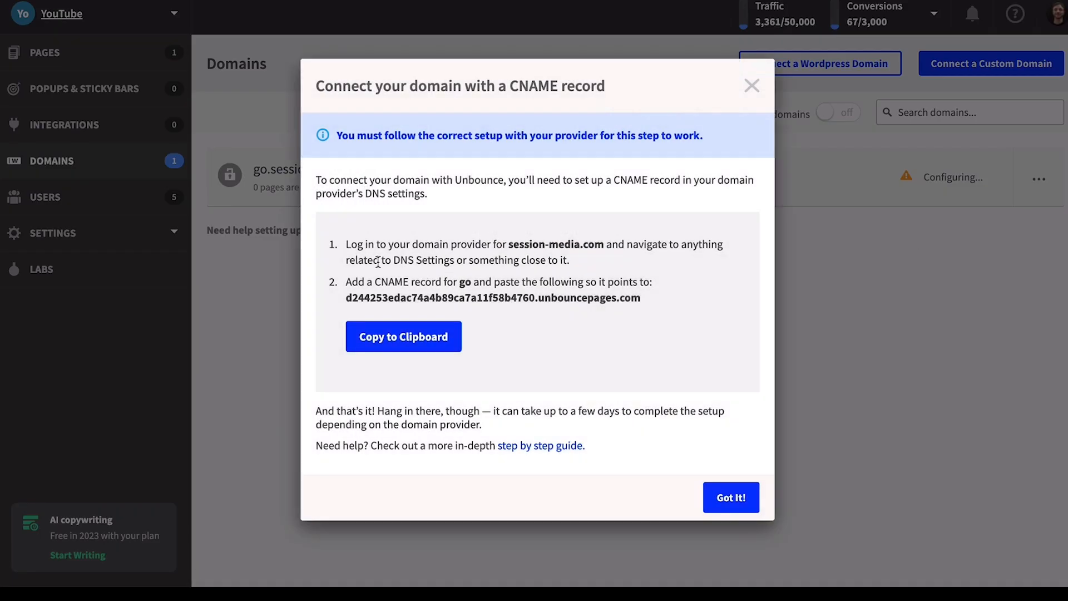
left_click_drag(360, 280, 472, 281)
left_click(462, 279)
left_click(476, 281)
left_click_drag(654, 308, 339, 295)
left_click(339, 295)
left_click(752, 86)
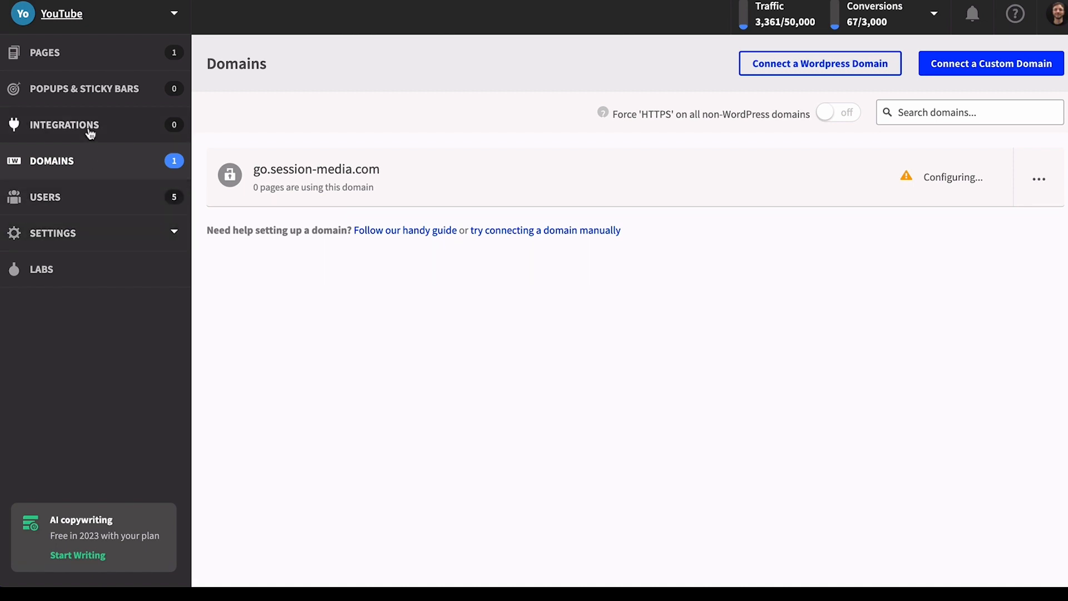
Examine the Google Tag Manager and Google Analytics 4 options for adding a script in the Script Manager, and close the dialog
left_click(63, 245)
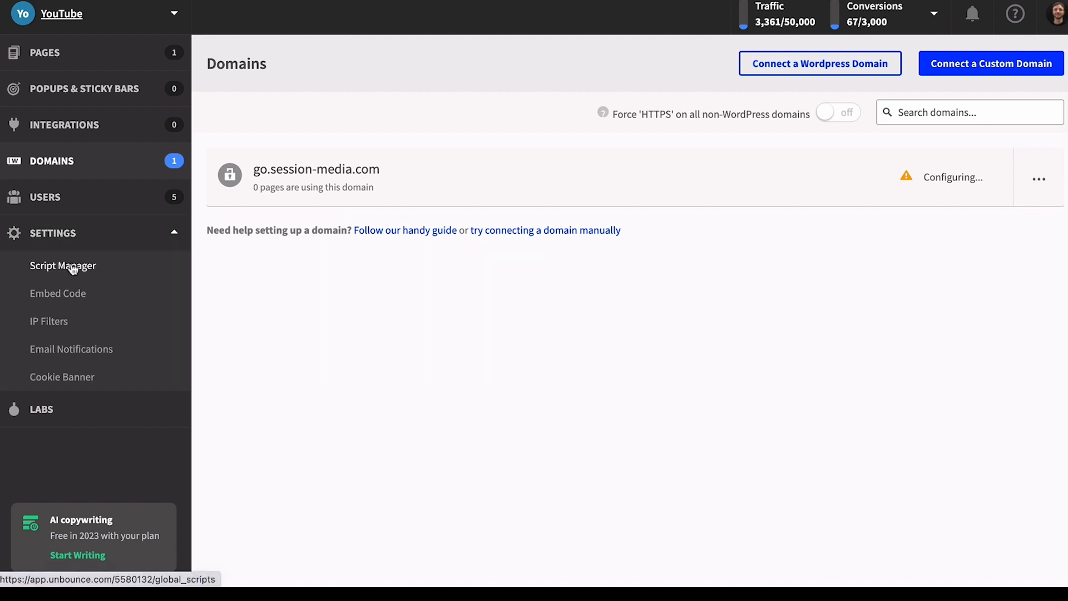
left_click(73, 267)
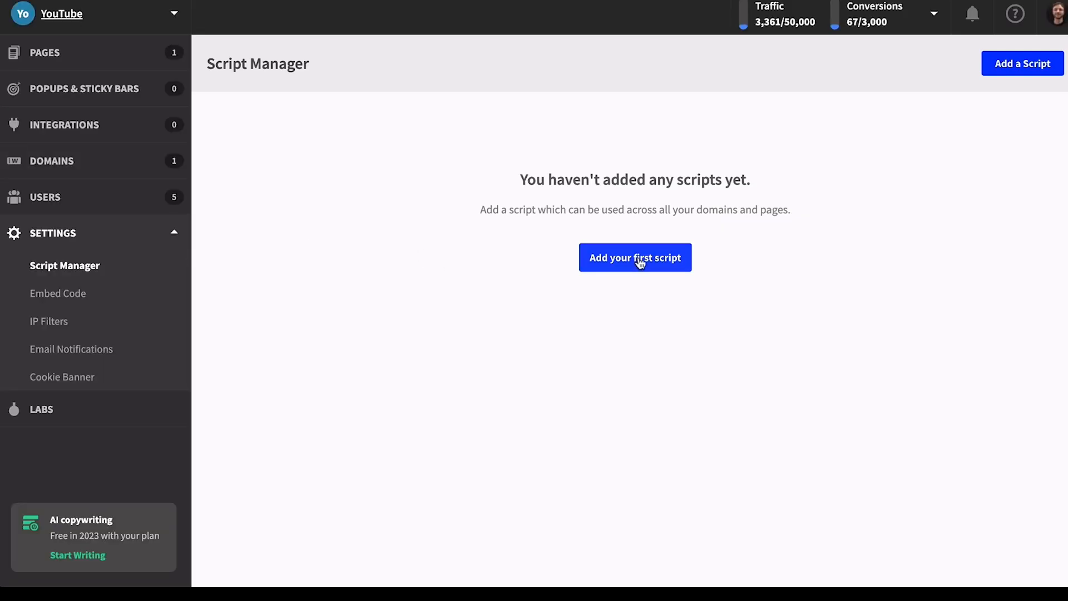
left_click(640, 263)
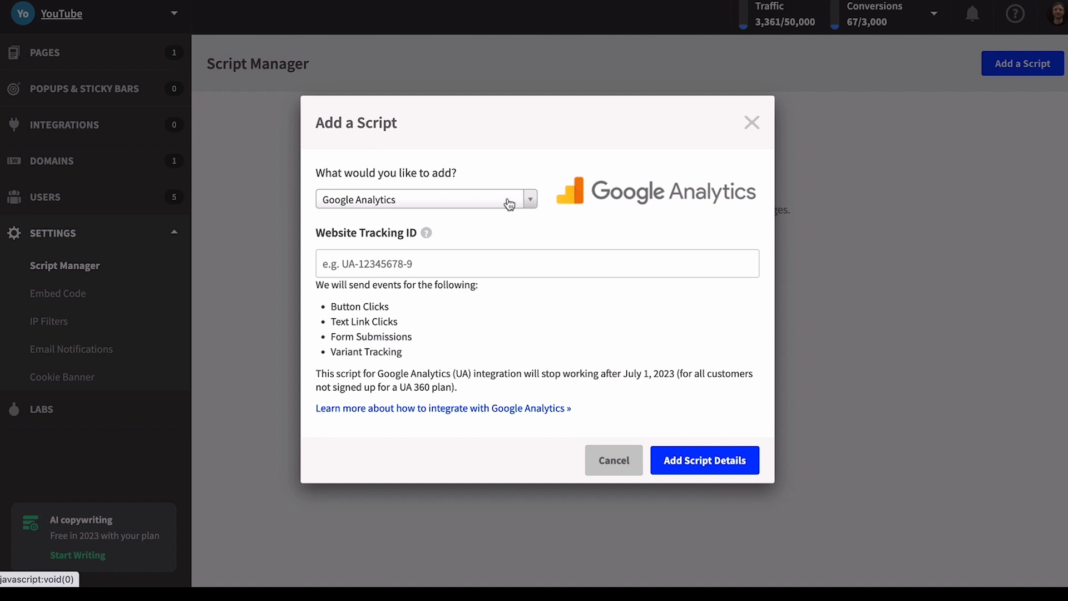
left_click(507, 199)
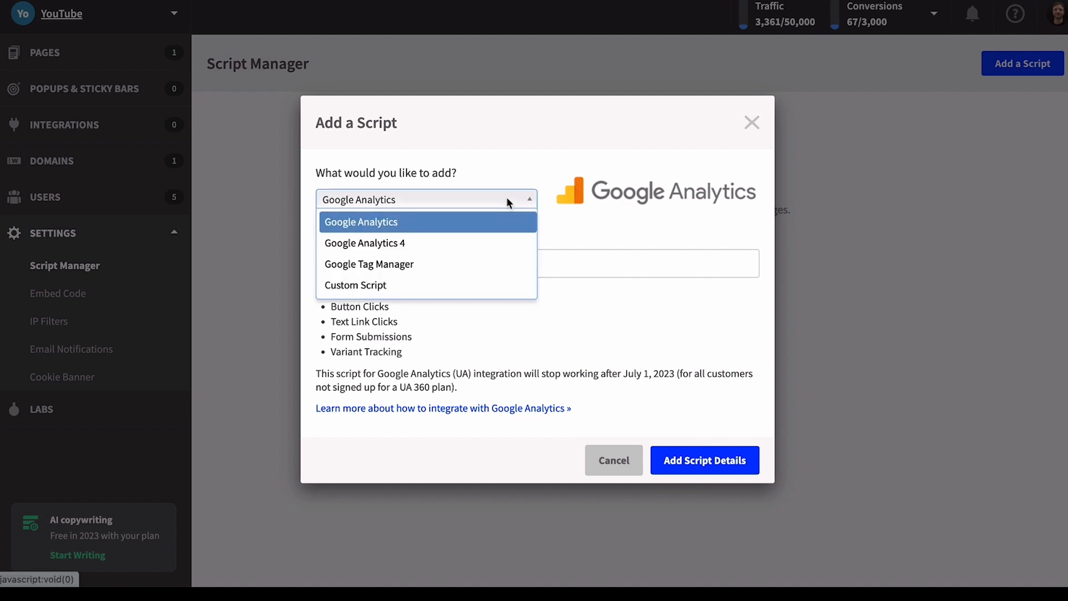
left_click(411, 265)
left_click(413, 261)
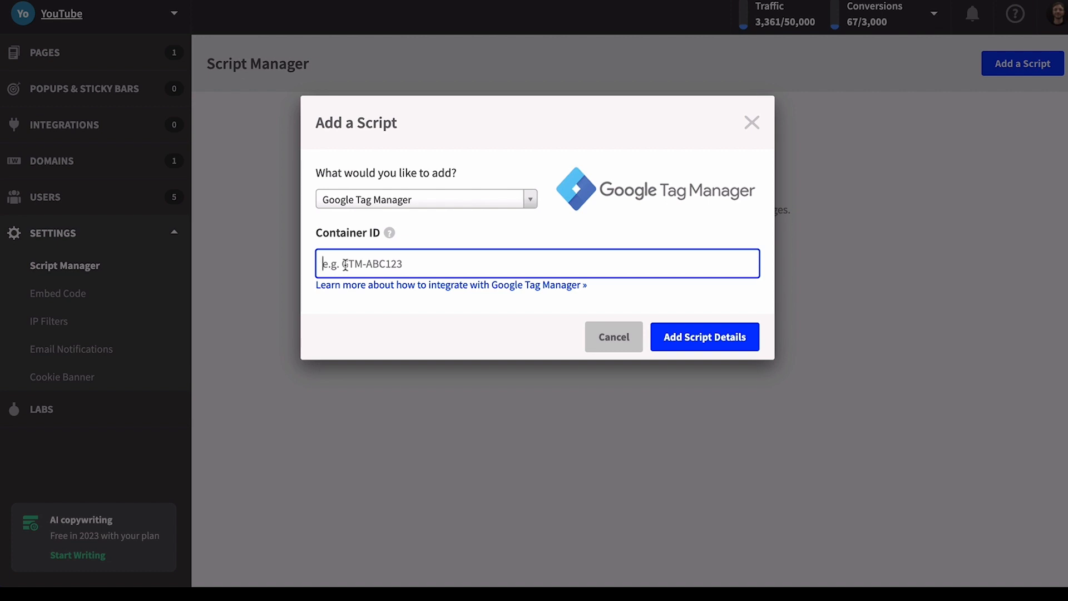
left_click(392, 207)
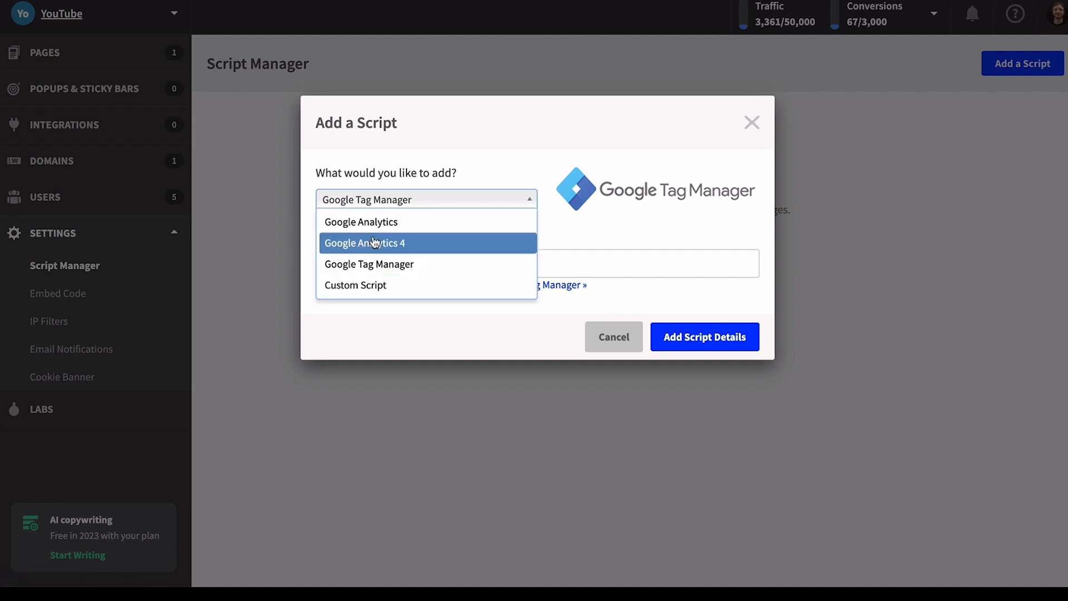
left_click(375, 243)
left_click(364, 259)
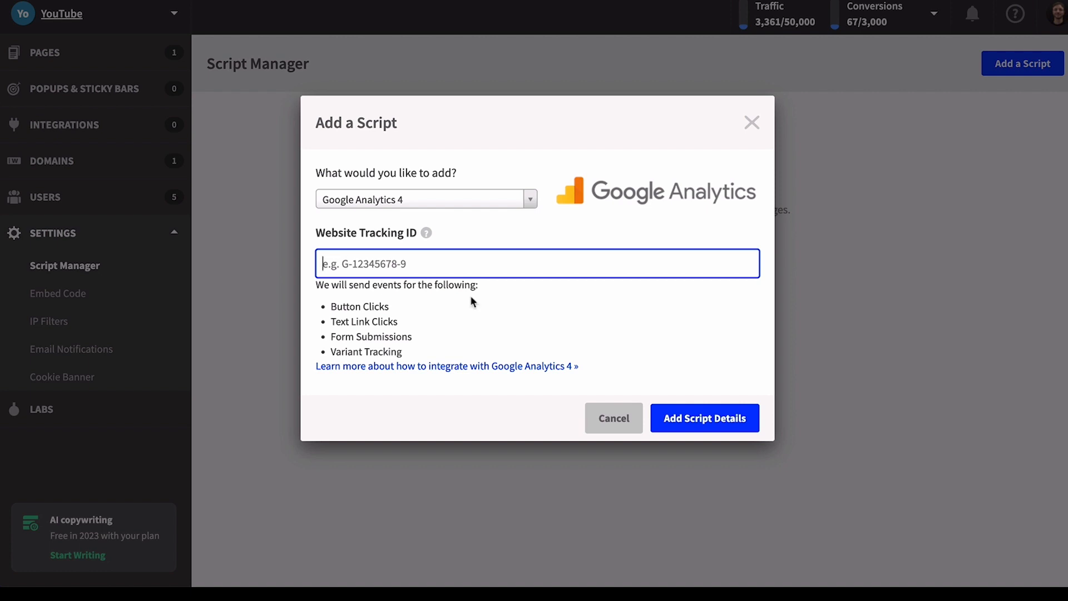
left_click(753, 128)
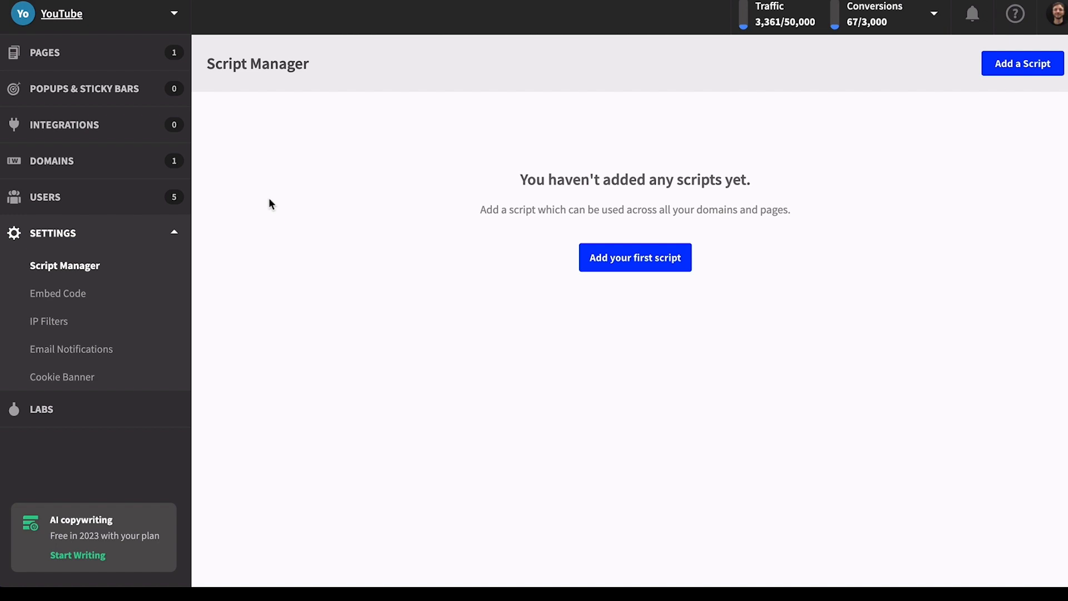
Create a new variant of Test V1 copy 1 by duplicating A - First Variant, and set the page traffic mode to A/B Test
left_click(67, 64)
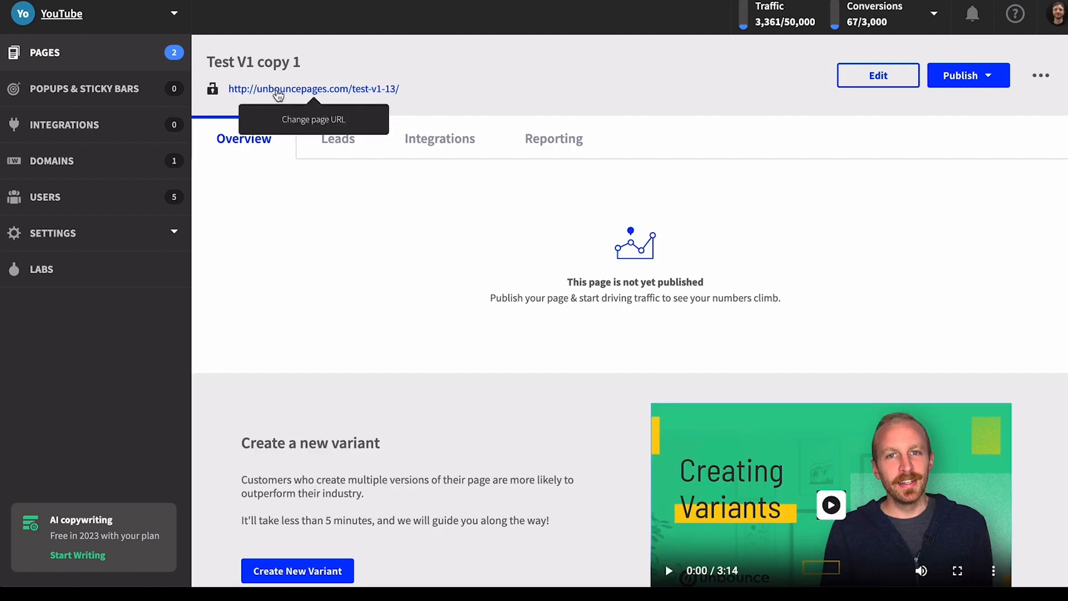
scroll(319, 298, "down", 1)
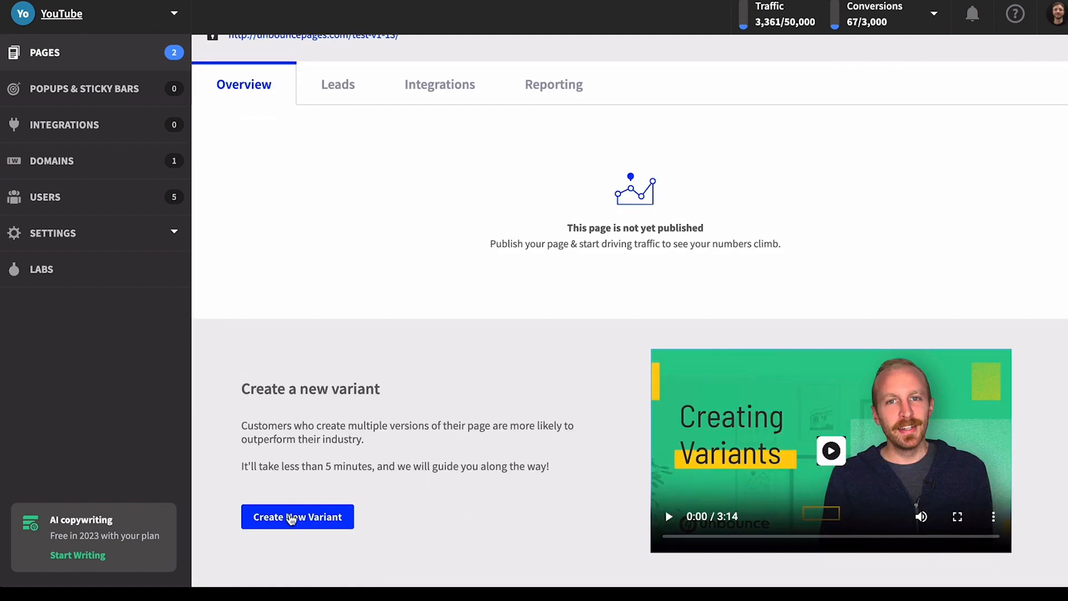
left_click(289, 516)
left_click(449, 282)
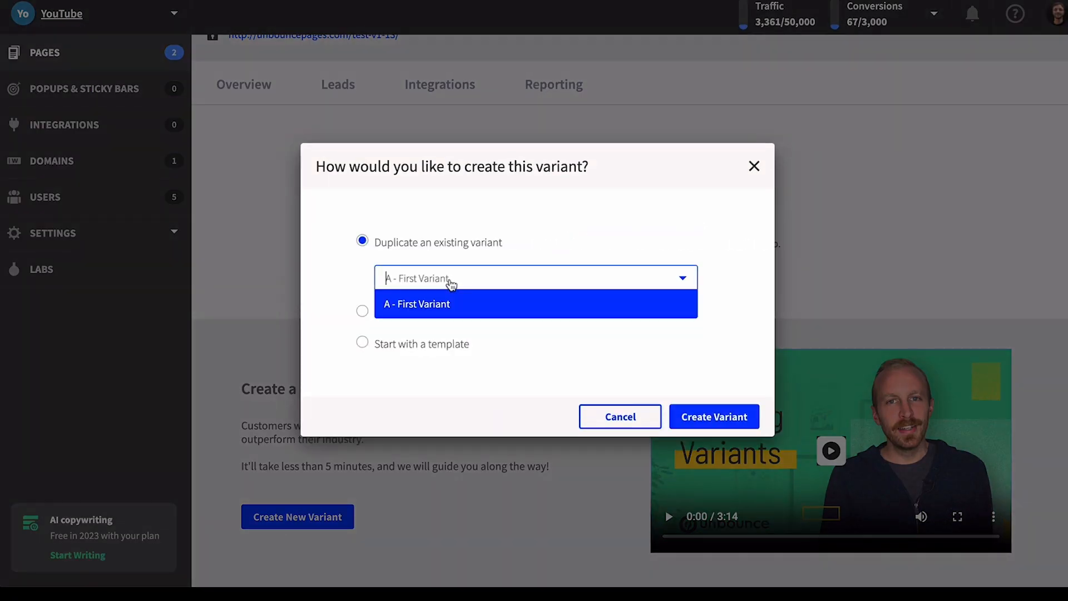
left_click(433, 190)
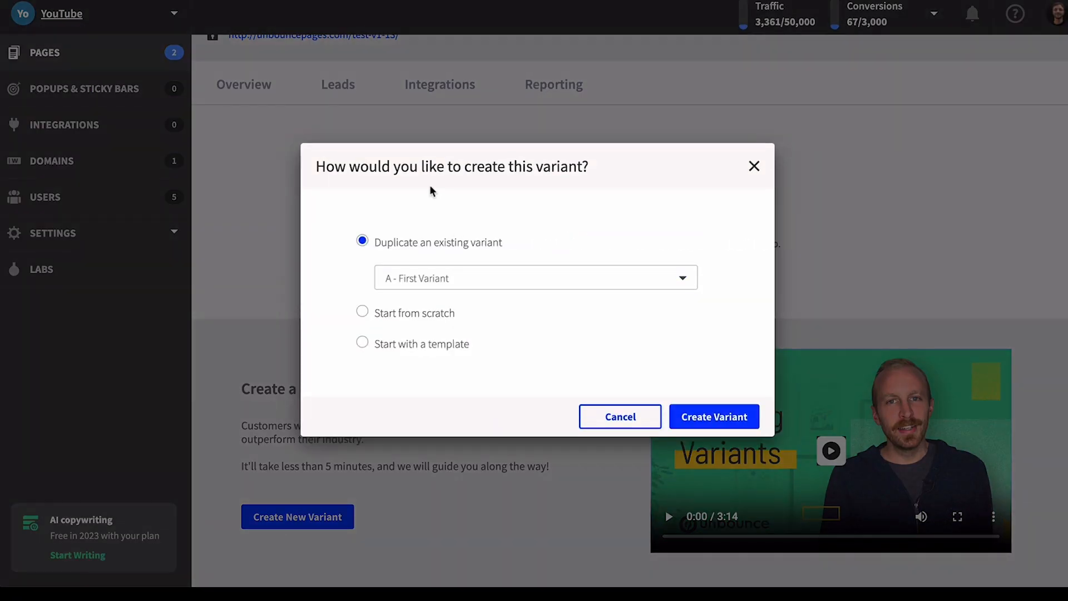
left_click(709, 417)
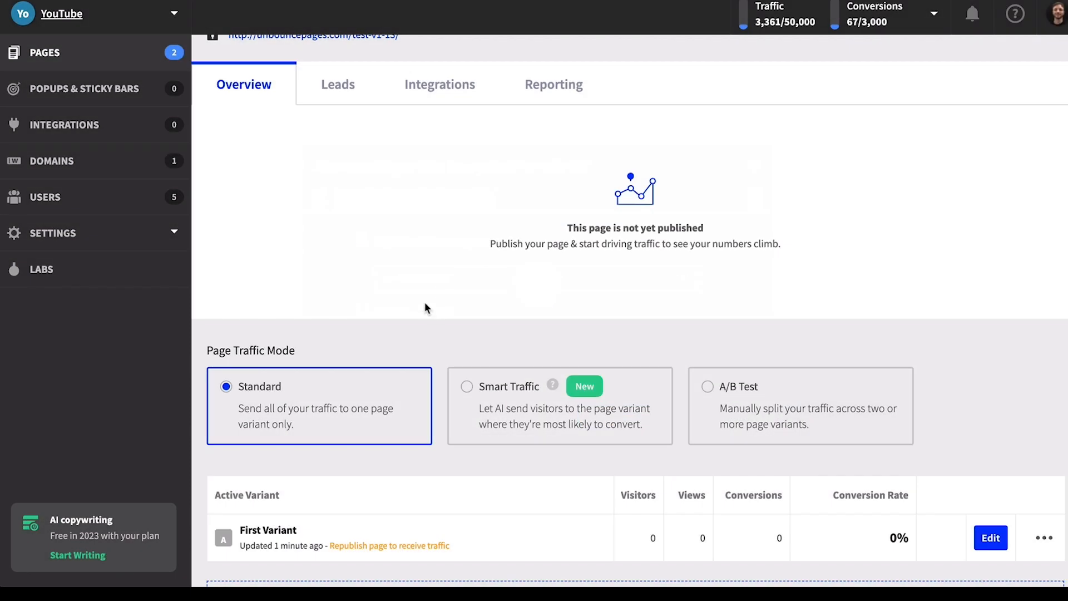
scroll(560, 239, "down", 3)
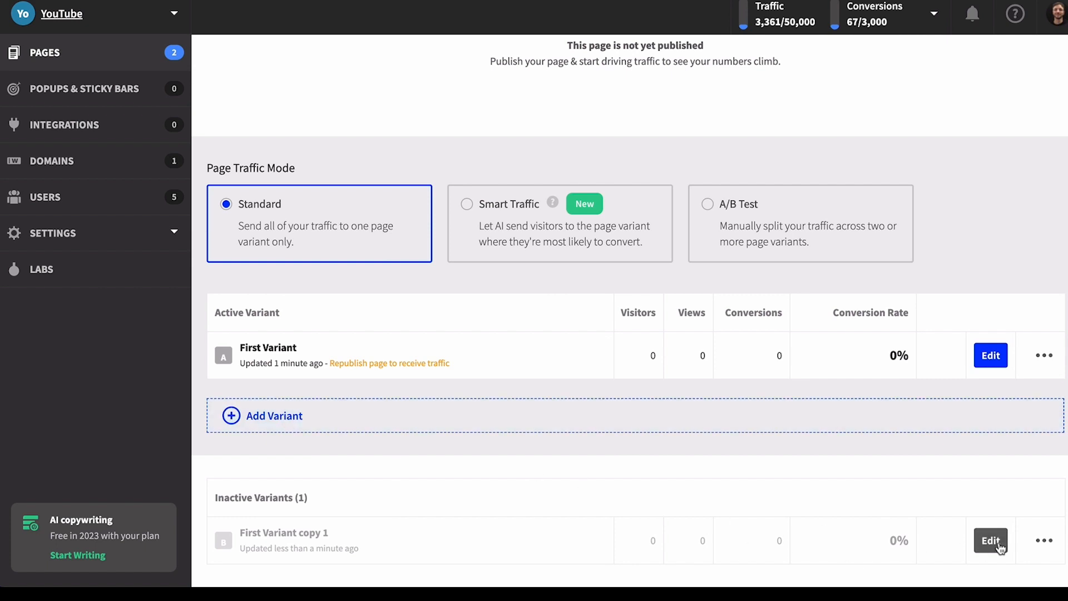
left_click(745, 205)
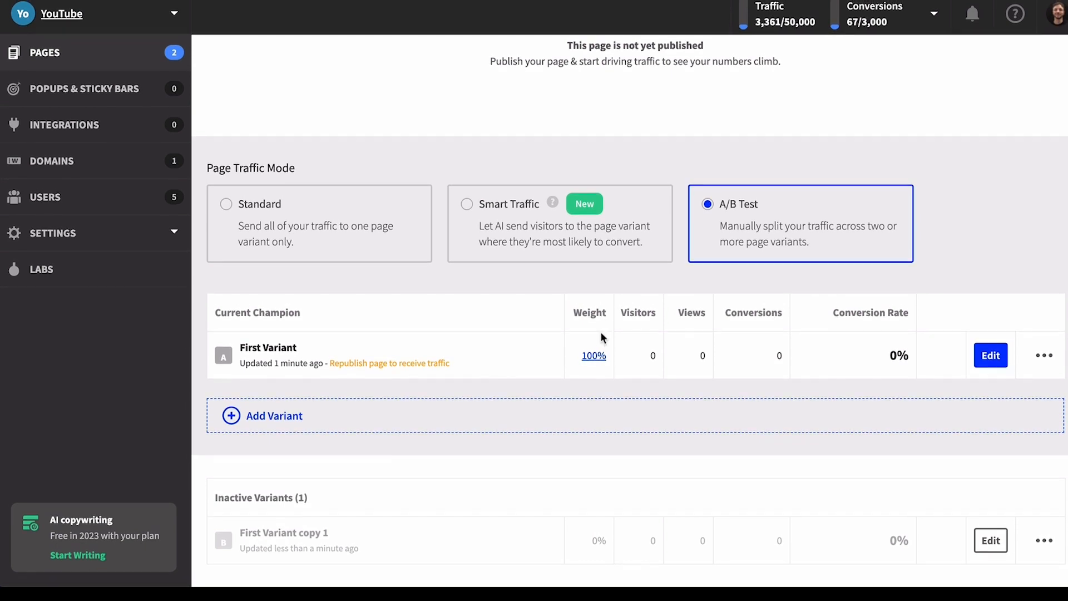
Try to set the First Variant's traffic weight to 50%, and close the dialog without confirming
left_click(600, 357)
left_click(690, 286)
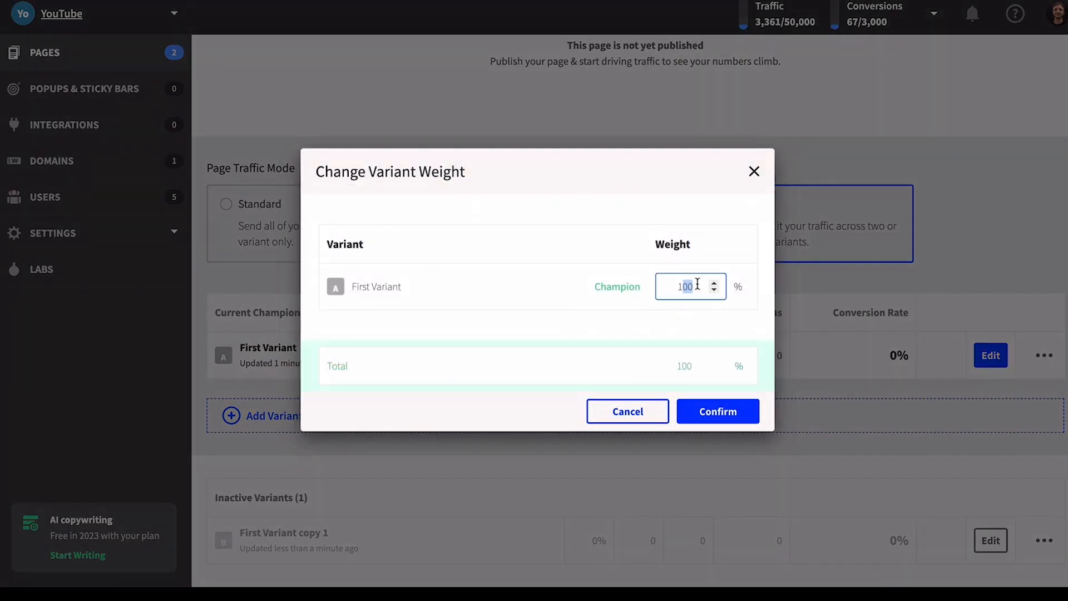
double_click(690, 286)
type("50")
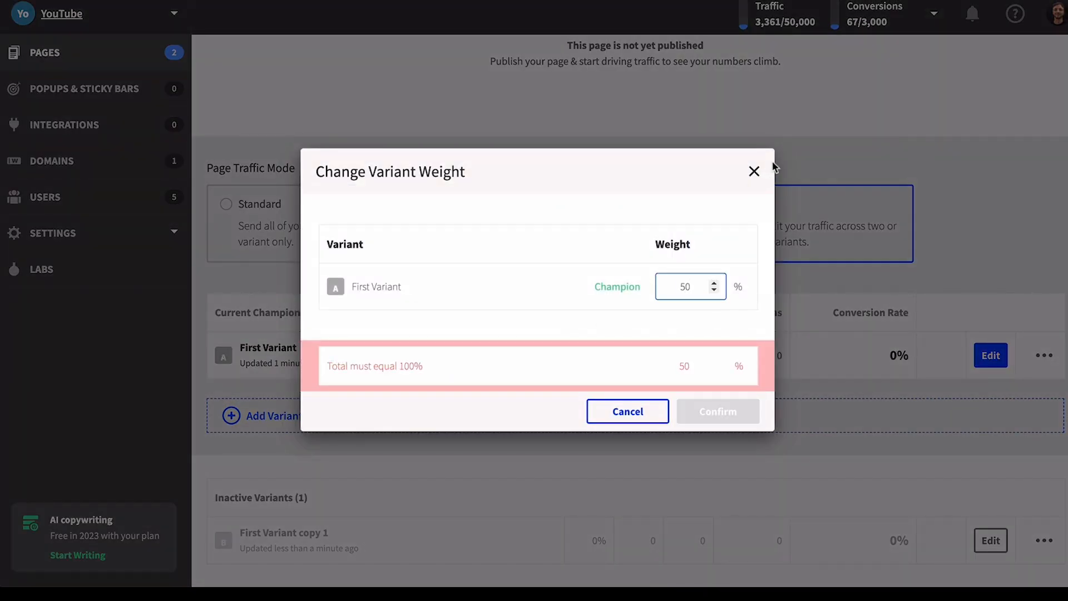
left_click(755, 171)
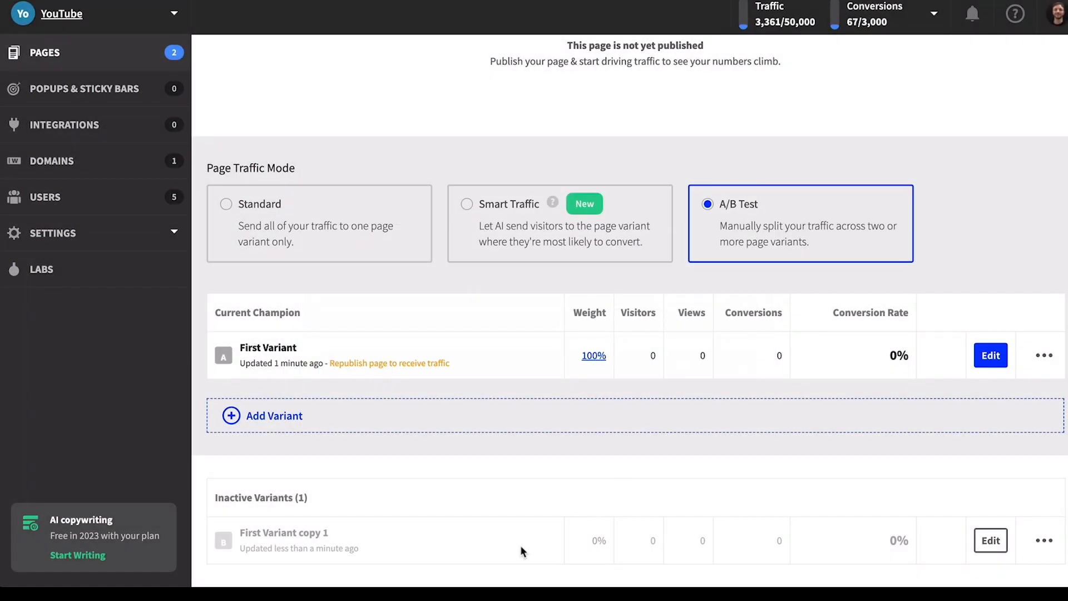
Review the leads submitted through a published page, looking across all columns of the table
scroll(577, 522, "up", 4)
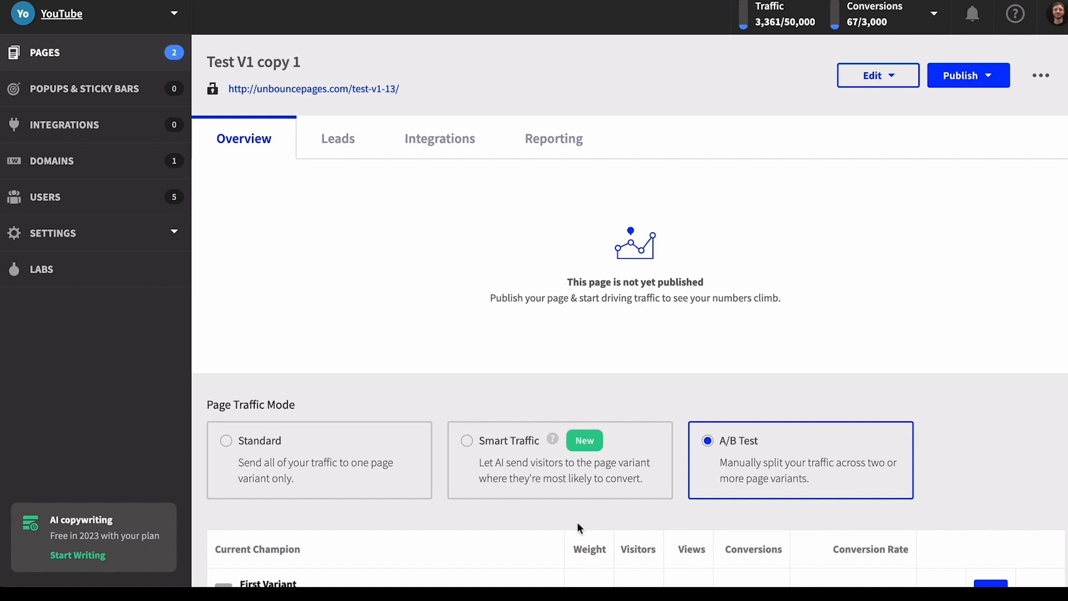
left_click(401, 58)
left_click(300, 249)
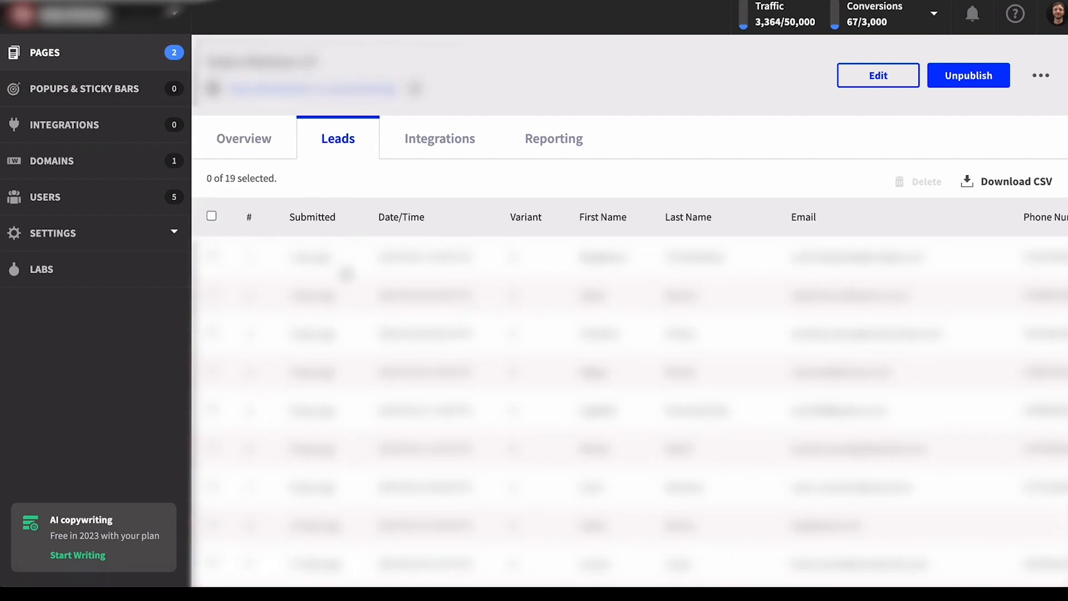
scroll(346, 272, "right", 5)
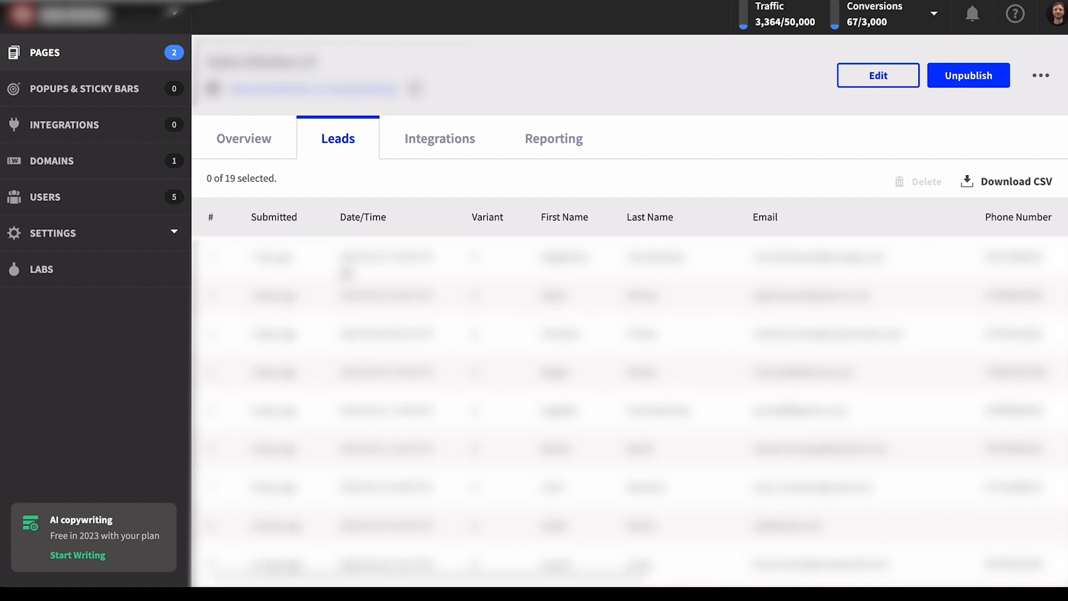
scroll(348, 270, "left", 5)
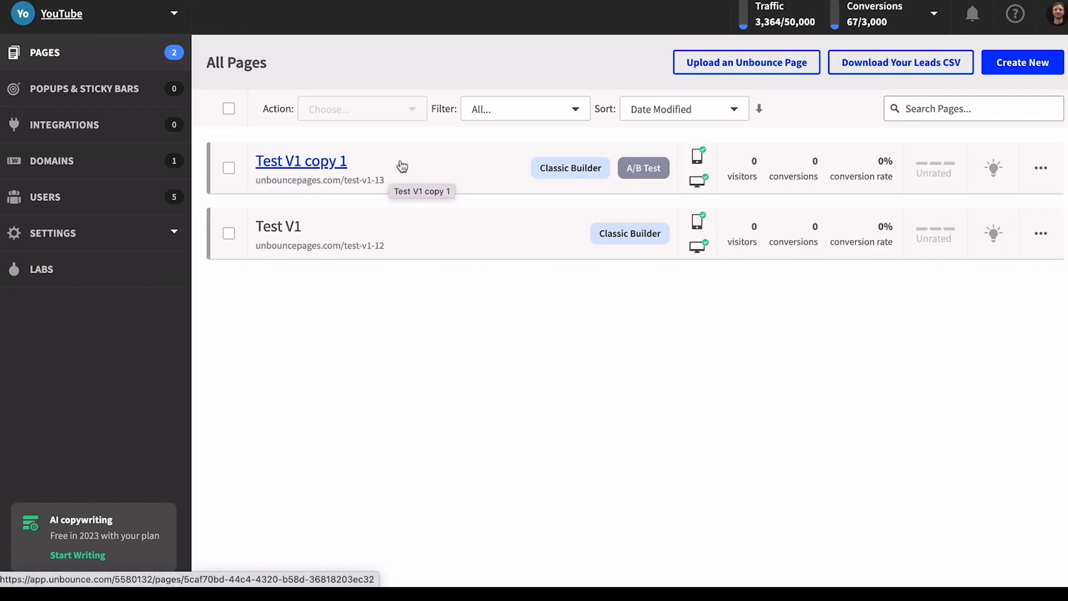
Review the native integrations for Test V1 copy 1, checking the Email Notifications and HubSpot setup dialogs
left_click(401, 164)
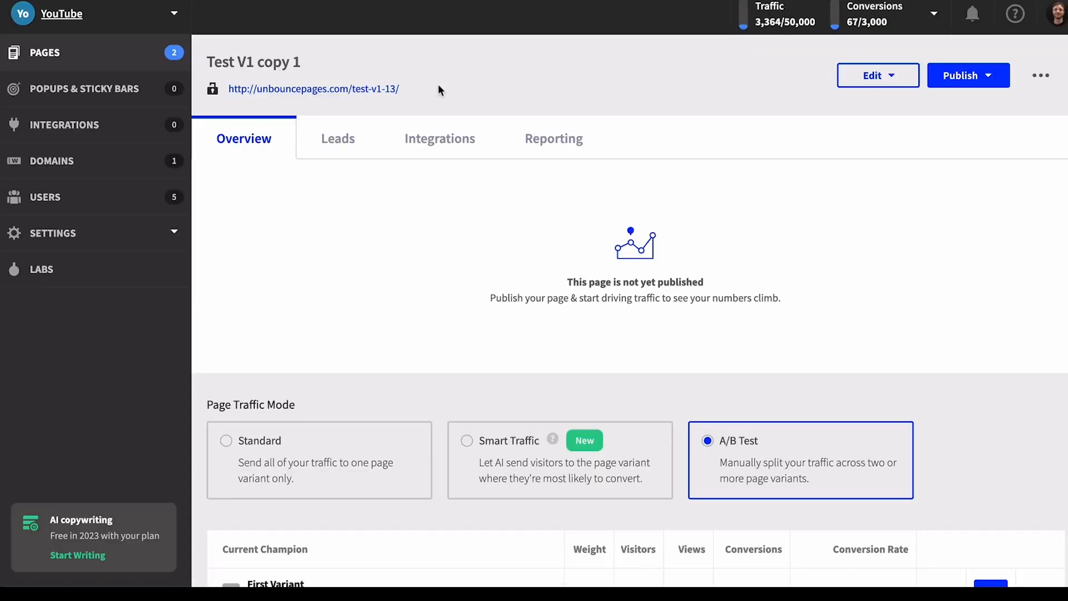
left_click(439, 139)
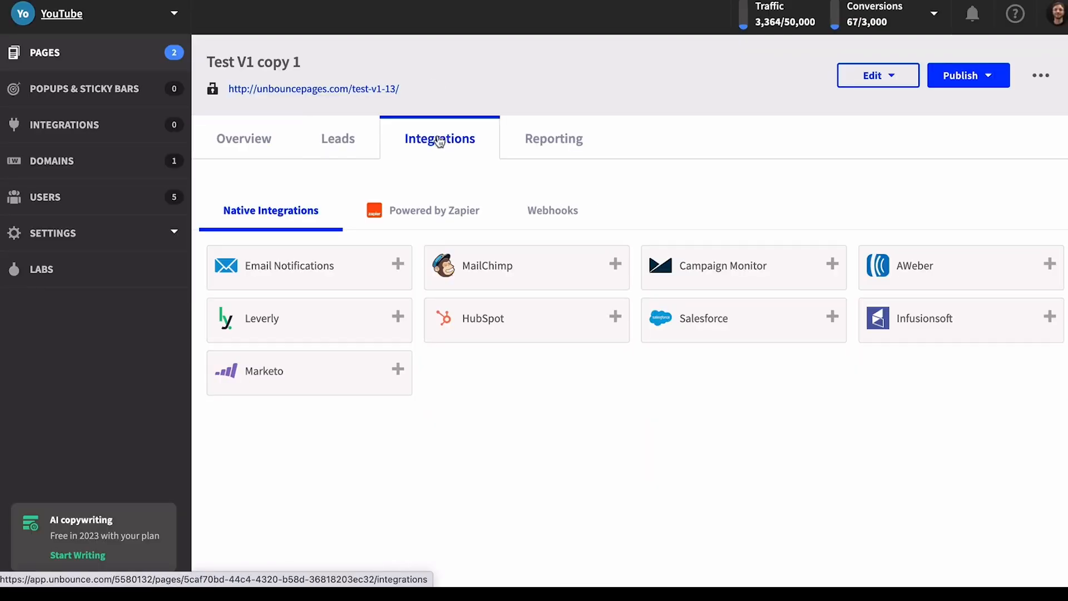
left_click(328, 275)
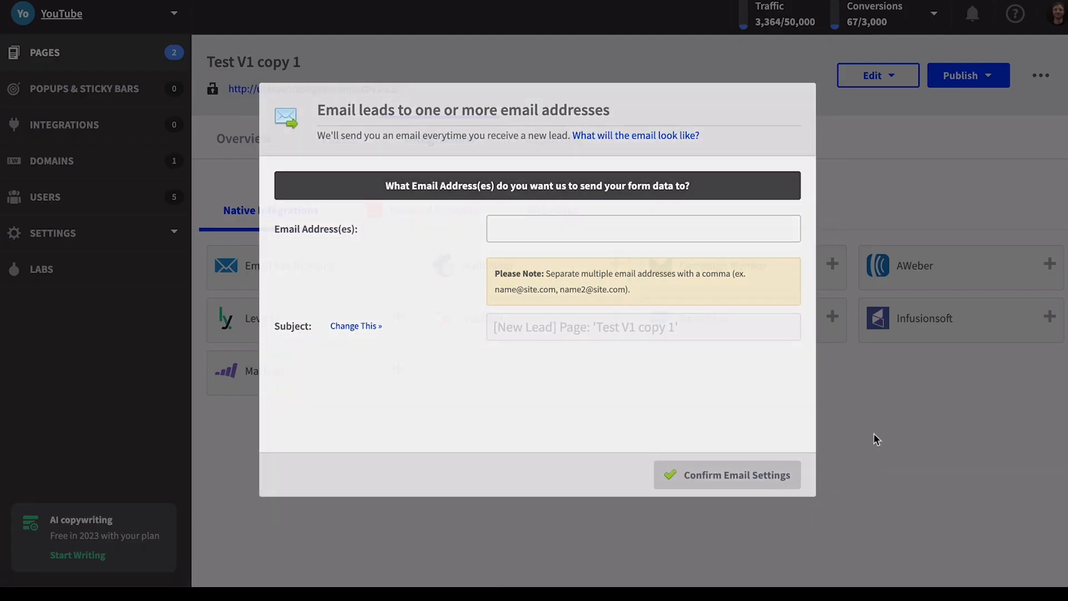
left_click(874, 434)
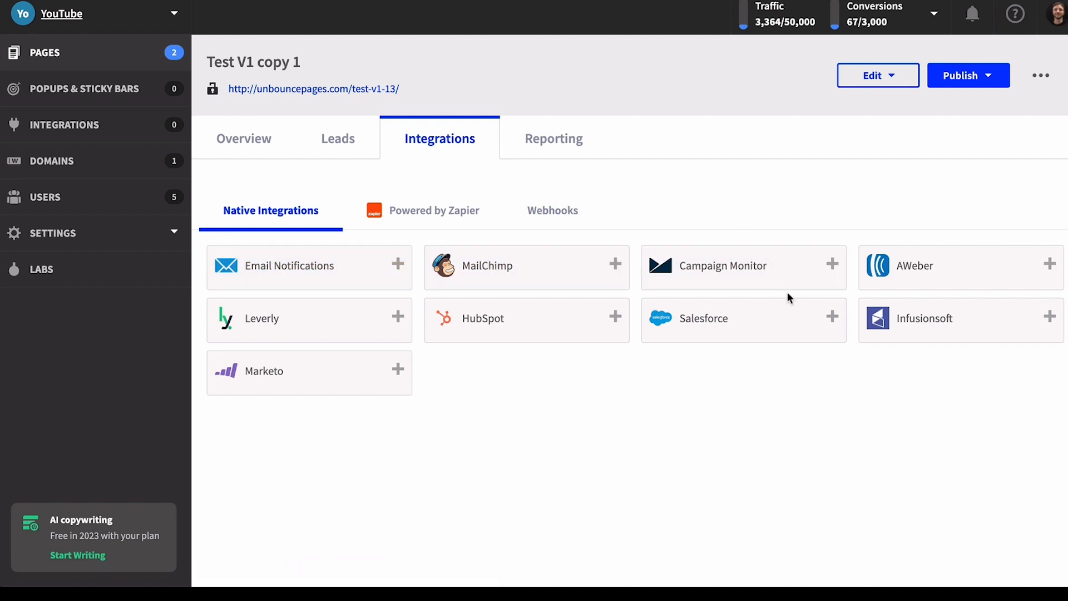
left_click(542, 326)
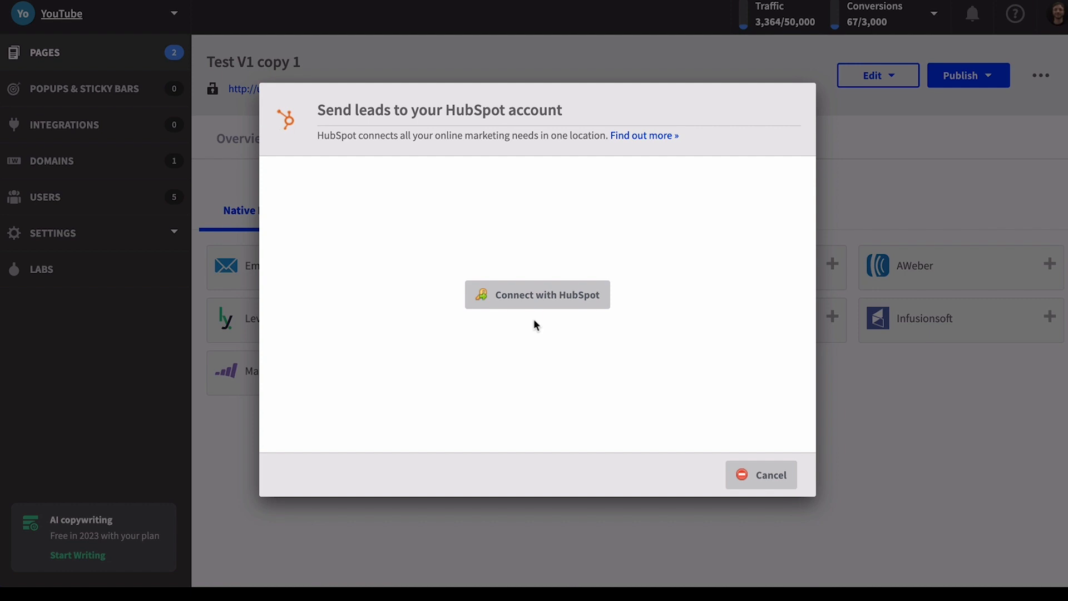
left_click(380, 69)
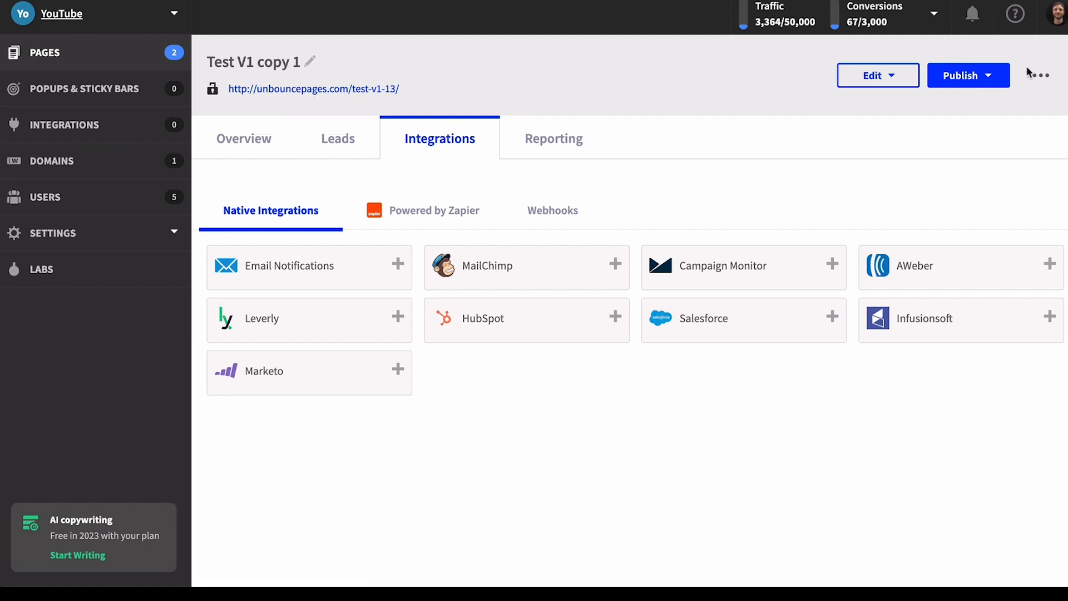
Publish the Test V1 copy 1 page with all its variants
left_click(946, 78)
left_click(849, 105)
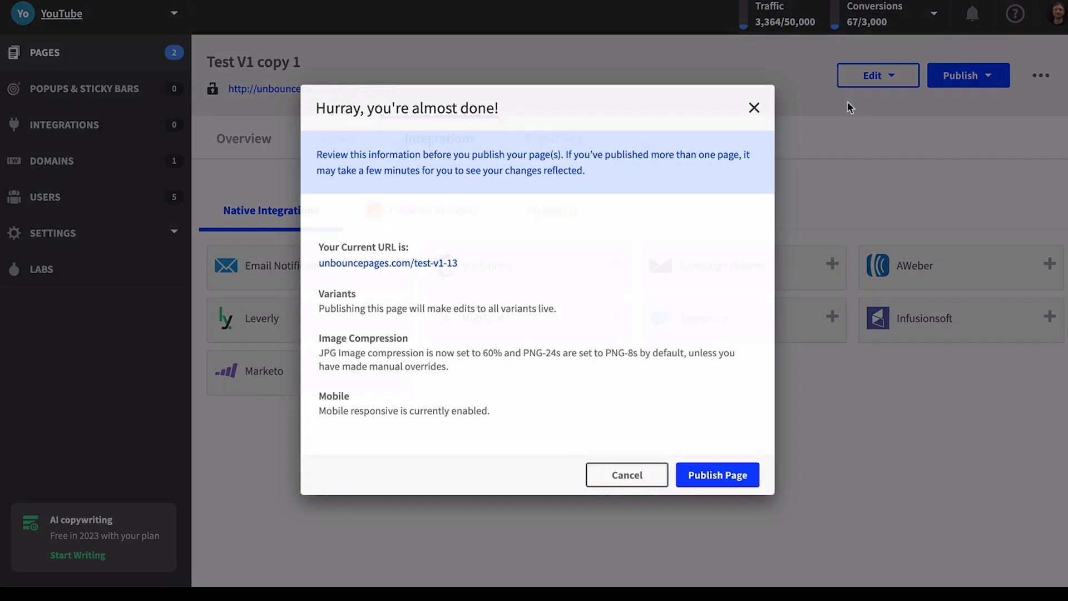
left_click(718, 475)
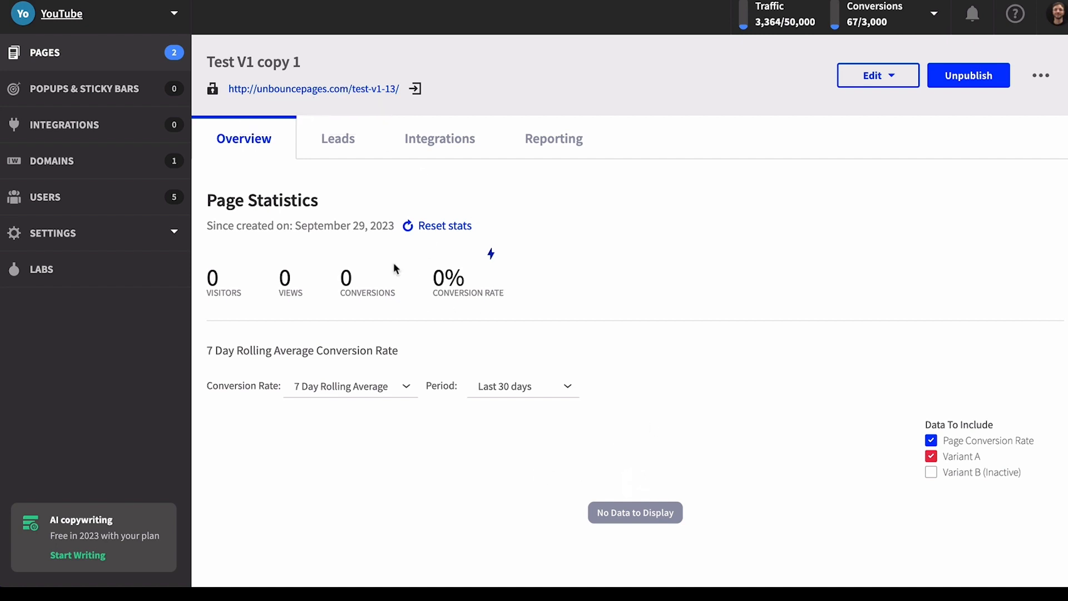
Open the live published page of Test V1 copy 1 and look it over from the primary heading to the footer
left_click(301, 87)
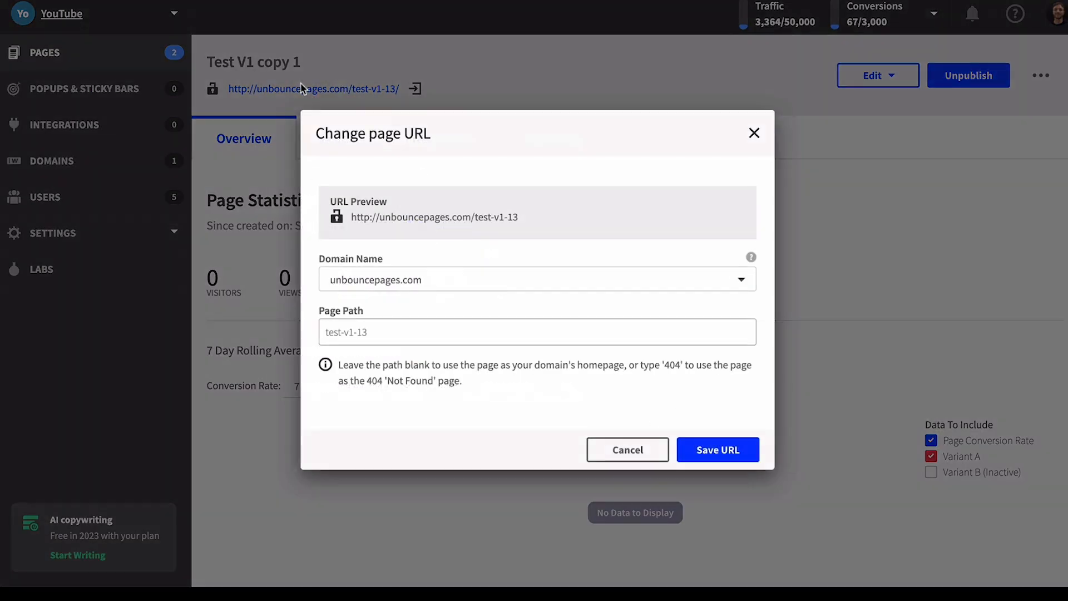
left_click(754, 133)
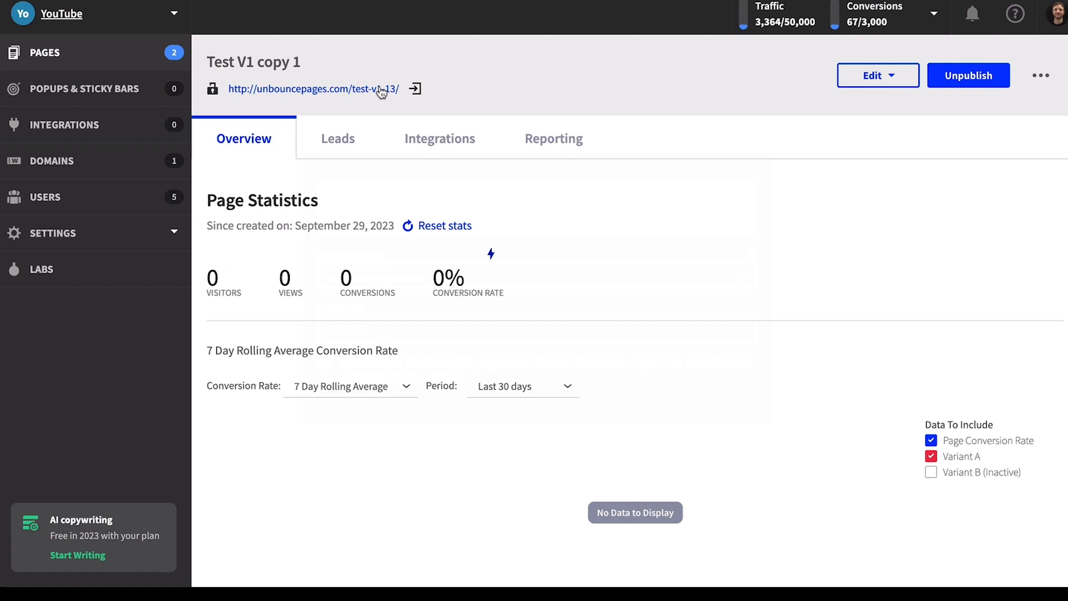
left_click(415, 88)
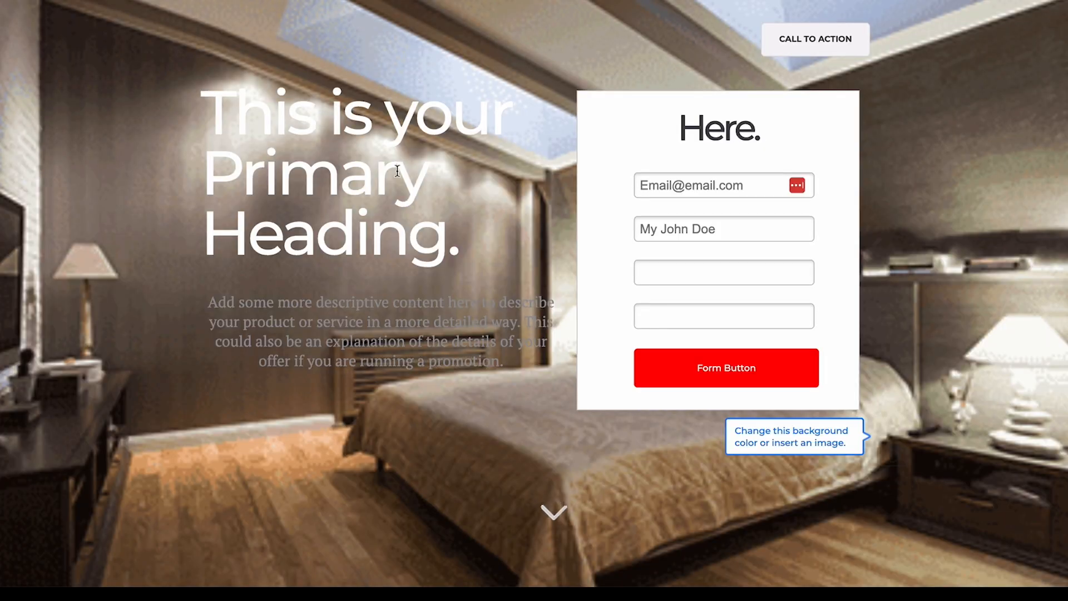
scroll(397, 175, "down", 5)
scroll(397, 173, "down", 20)
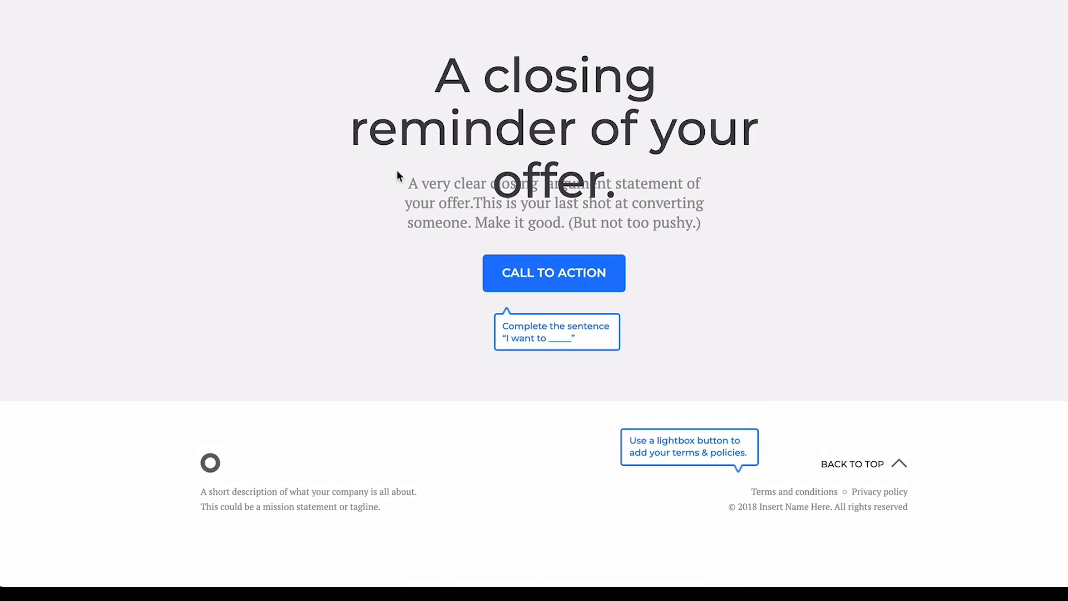
scroll(396, 171, "up", 20)
left_click_drag(393, 164, 402, 237)
left_click(358, 118)
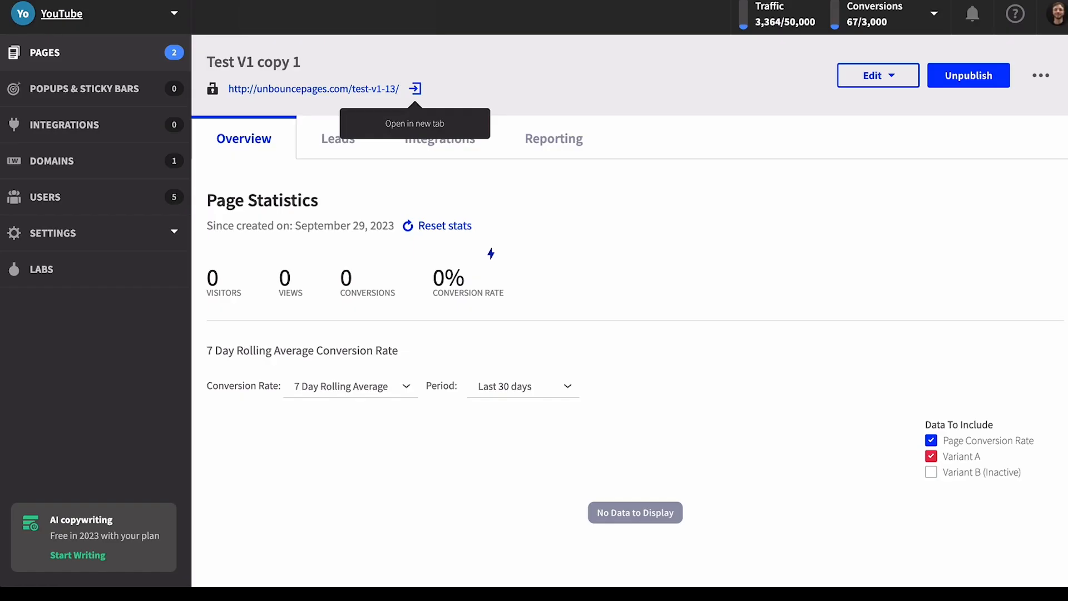
Create a popup named test from the Overlay Builder Basics template
left_click(73, 104)
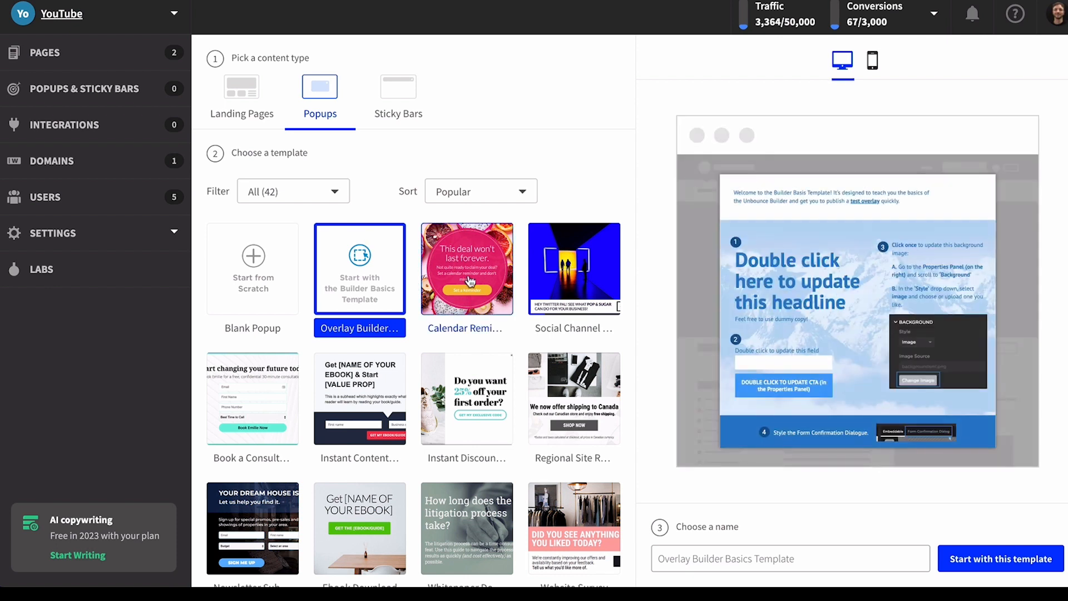
left_click(811, 563)
type("test")
left_click(1035, 560)
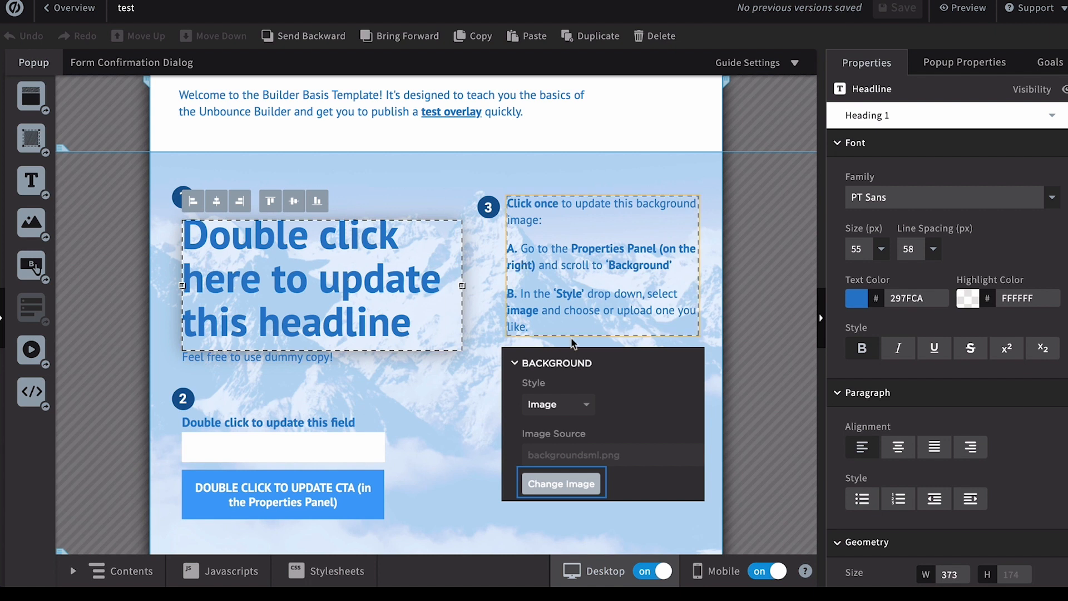
Look over the test popup's layout, preview it on desktop, and return to its overview page
scroll(458, 389, "down", 2)
scroll(456, 384, "up", 2)
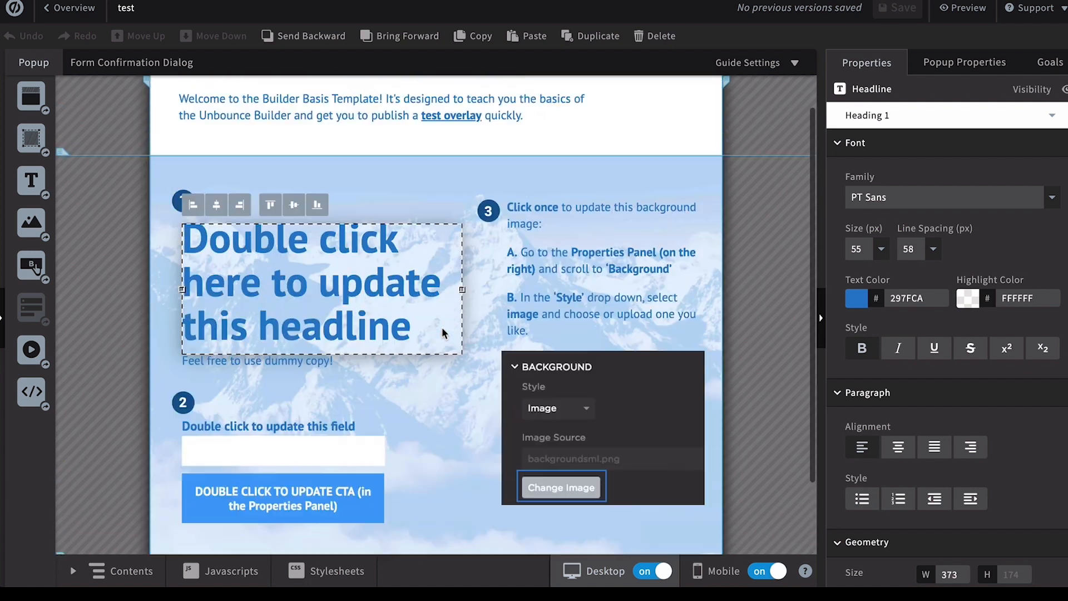
scroll(443, 333, "up", 1)
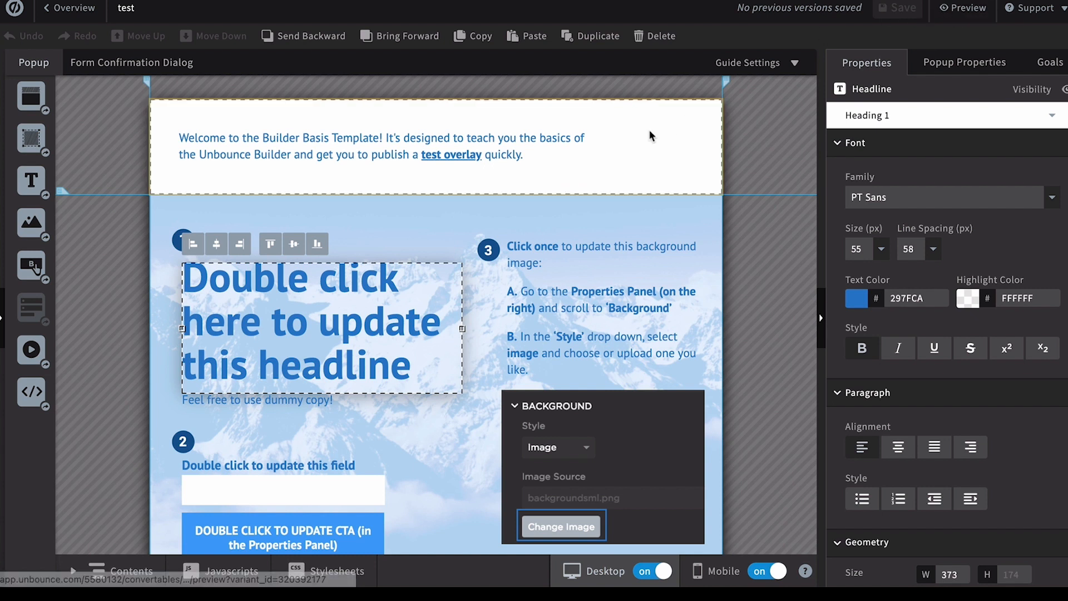
left_click(961, 11)
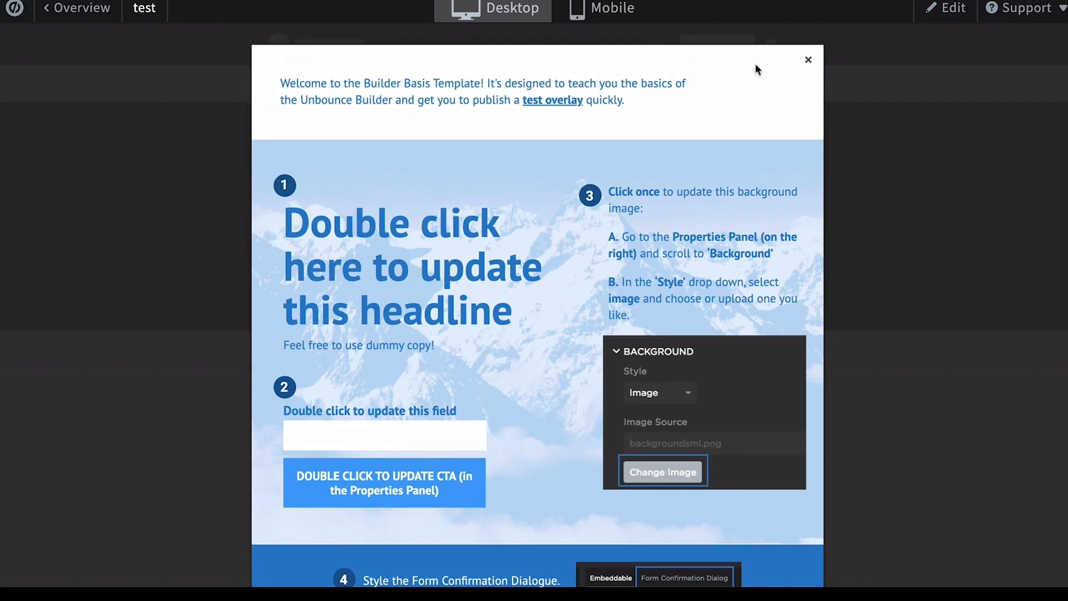
left_click(809, 60)
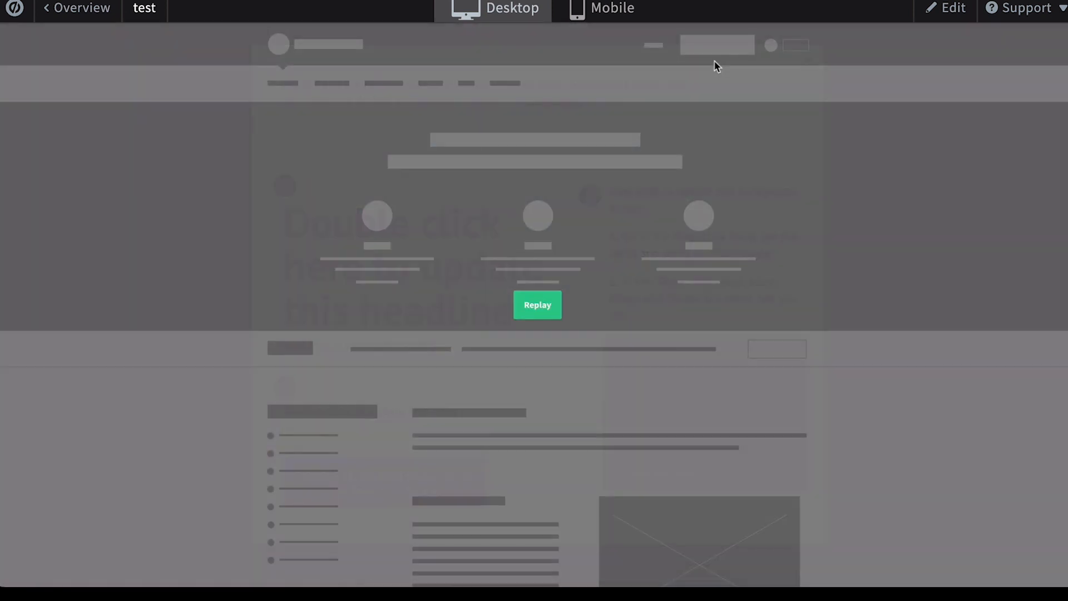
left_click(74, 7)
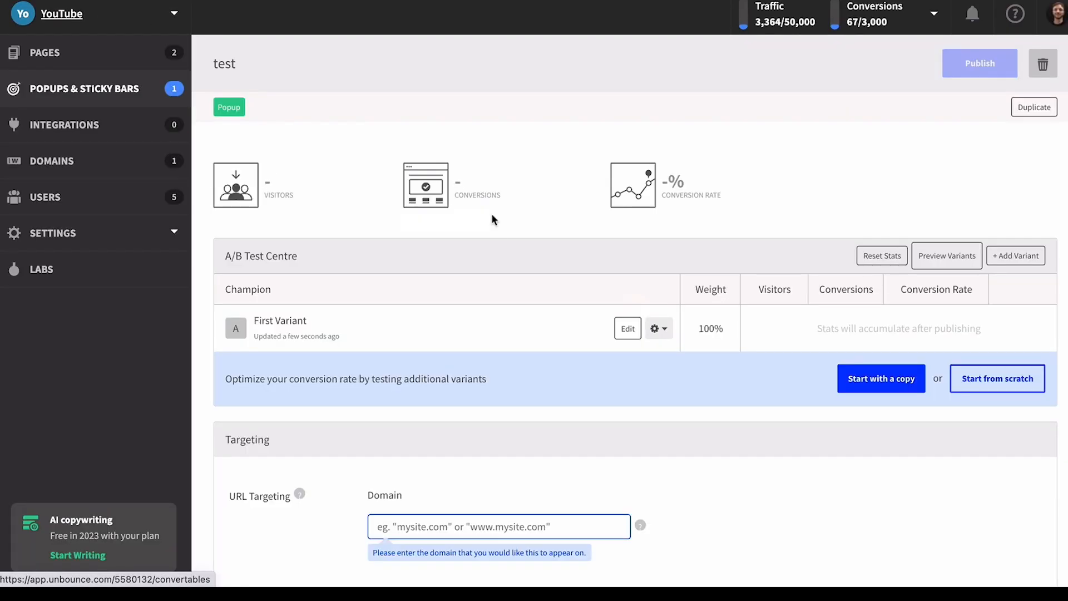
Review the test popup's statistics, A/B Test Centre, URL targeting, trigger and frequency options
scroll(462, 254, "down", 7)
scroll(461, 253, "up", 7)
mouse_move(276, 194)
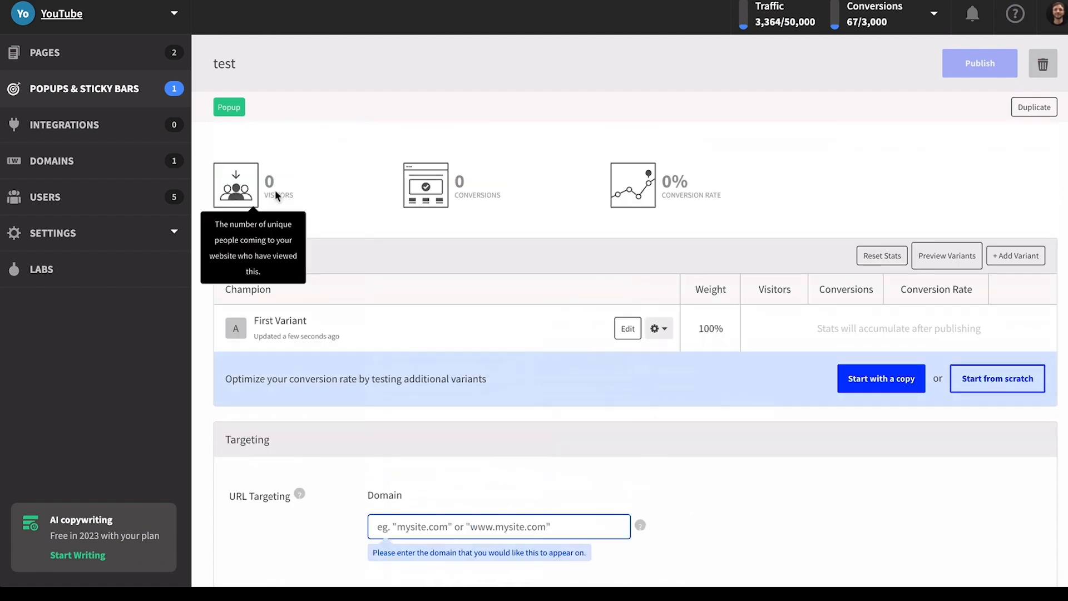
scroll(420, 232, "down", 6)
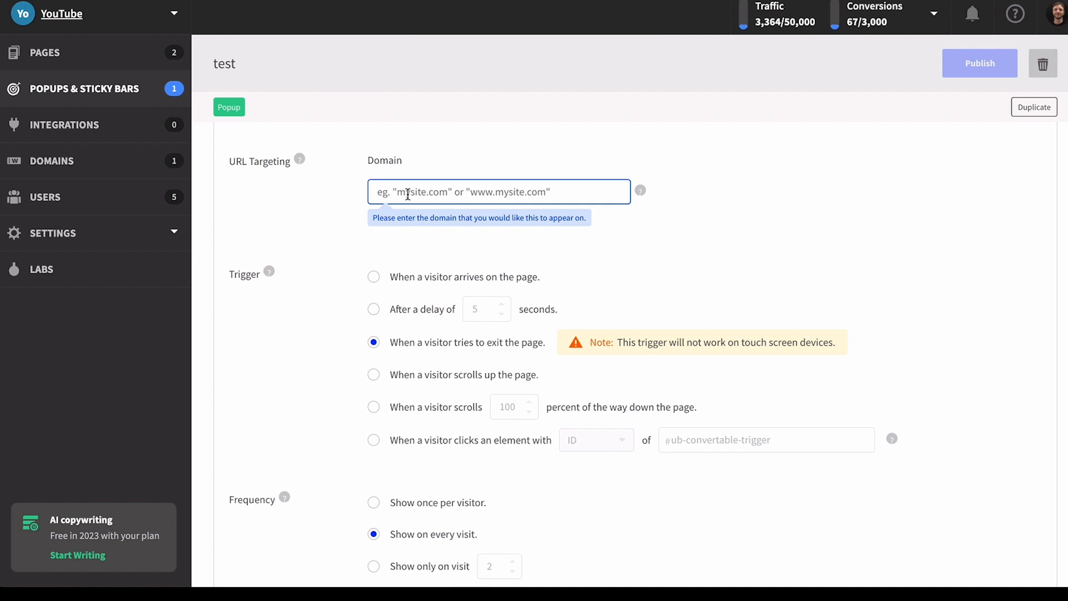
scroll(374, 248, "down", 1)
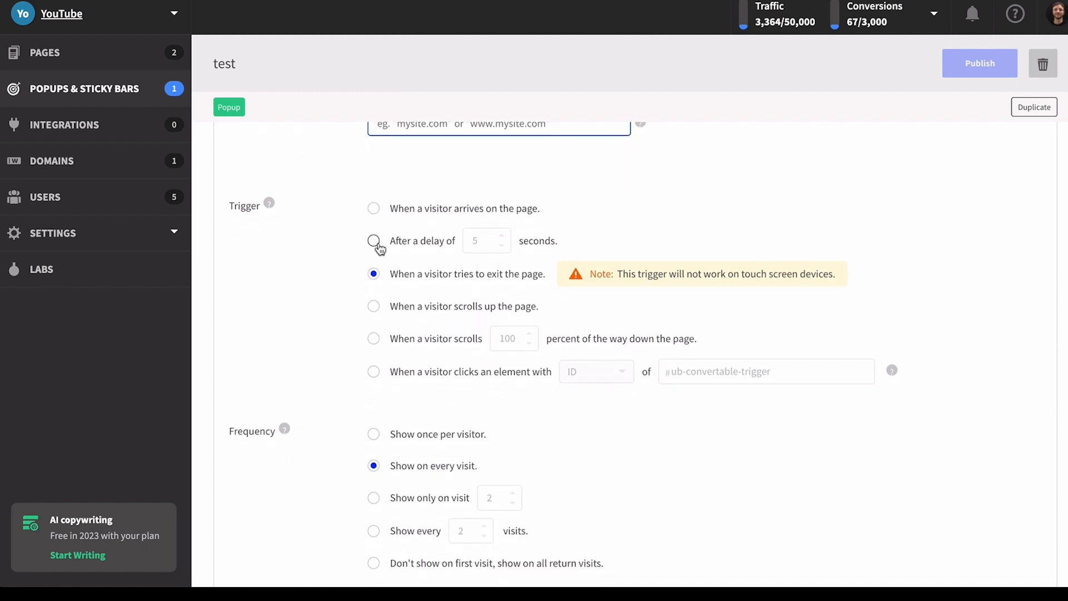
scroll(375, 274, "down", 1)
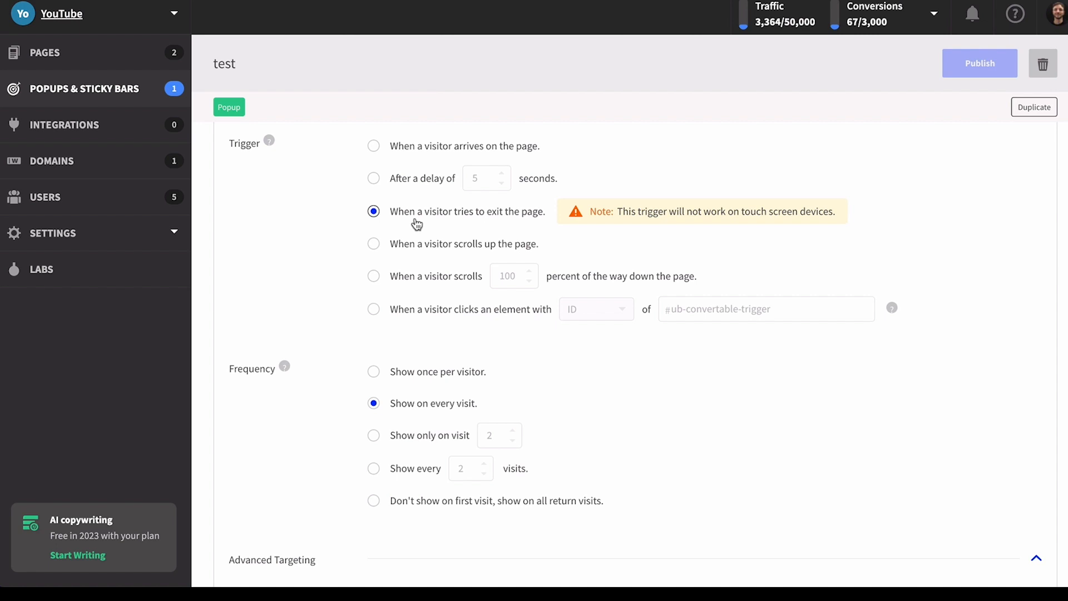
scroll(378, 234, "down", 1)
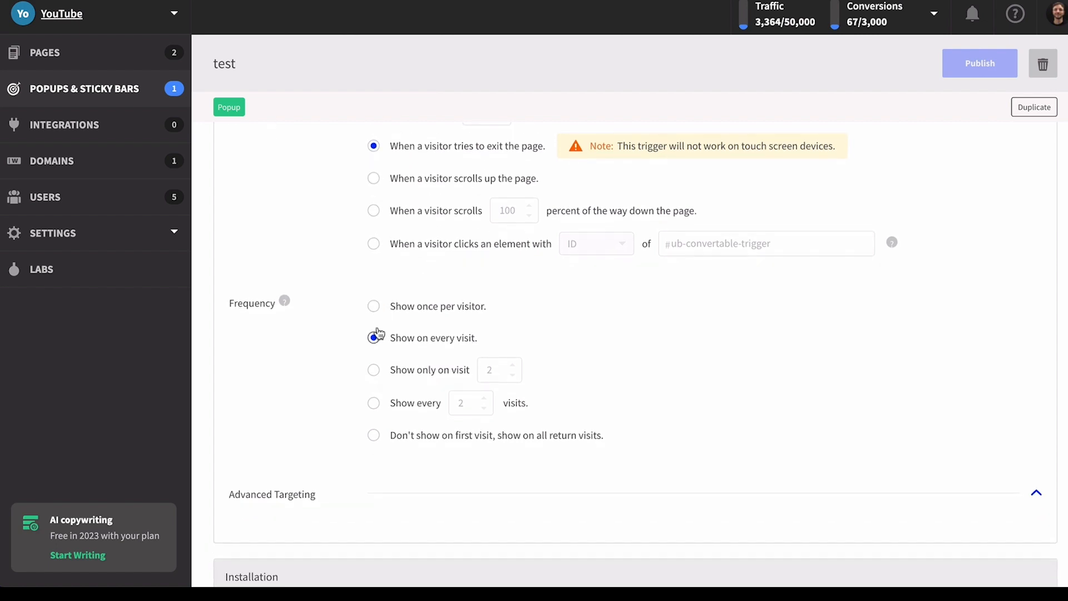
Set the test popup's frequency to show only on visit 2
left_click(374, 370)
left_click(513, 375)
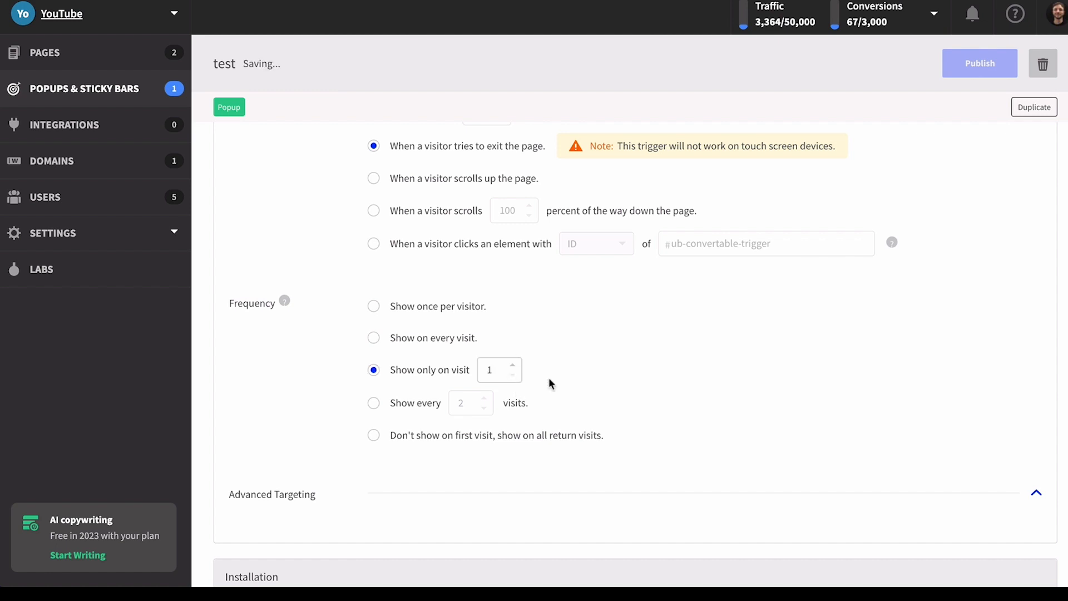
left_click(512, 366)
Find the test popup's embed code in the Installation section and select the whole script line
scroll(405, 323, "down", 1)
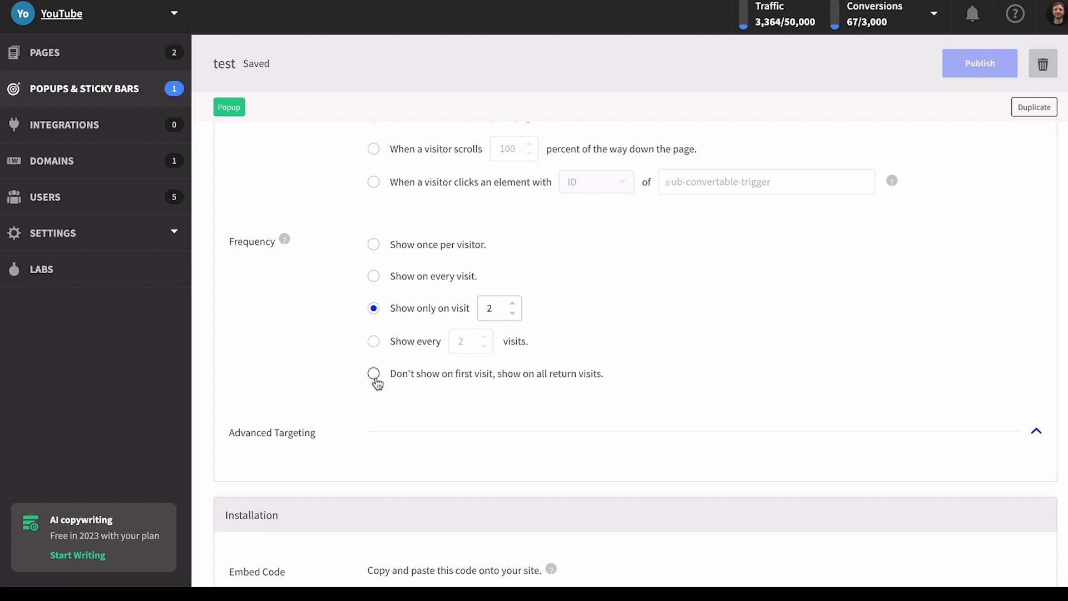
scroll(378, 389, "down", 1)
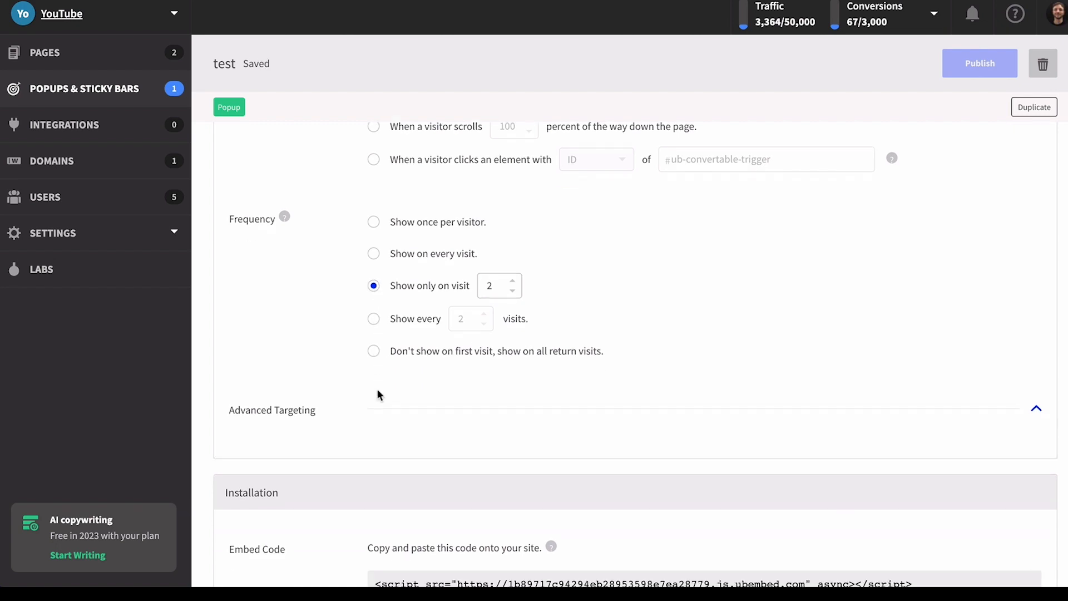
scroll(377, 389, "down", 4)
left_click(374, 375)
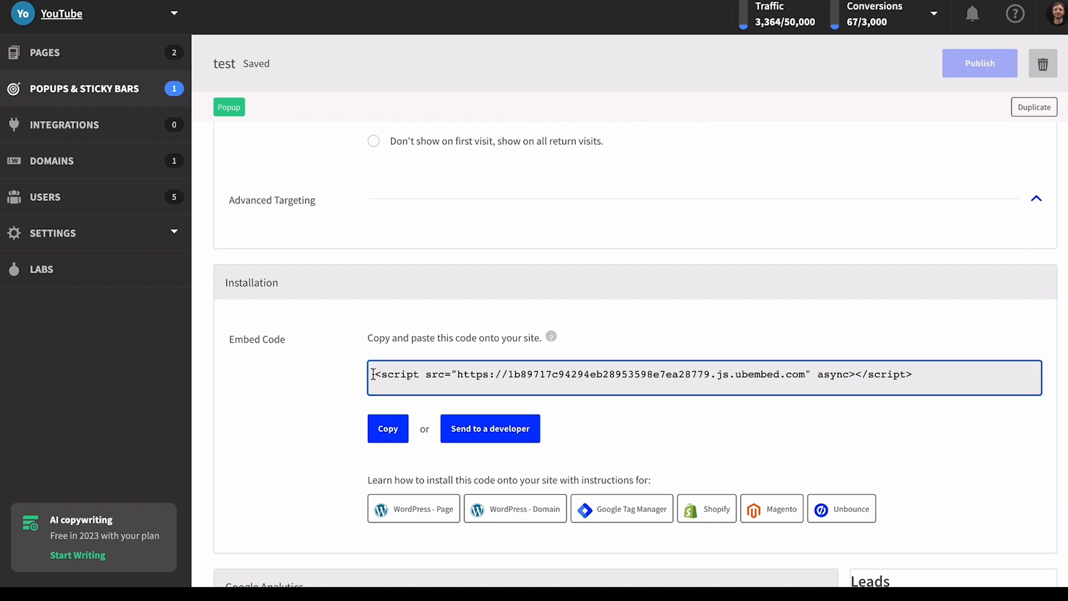
left_click_drag(373, 374, 744, 386)
left_click(934, 376)
triple_click(493, 374)
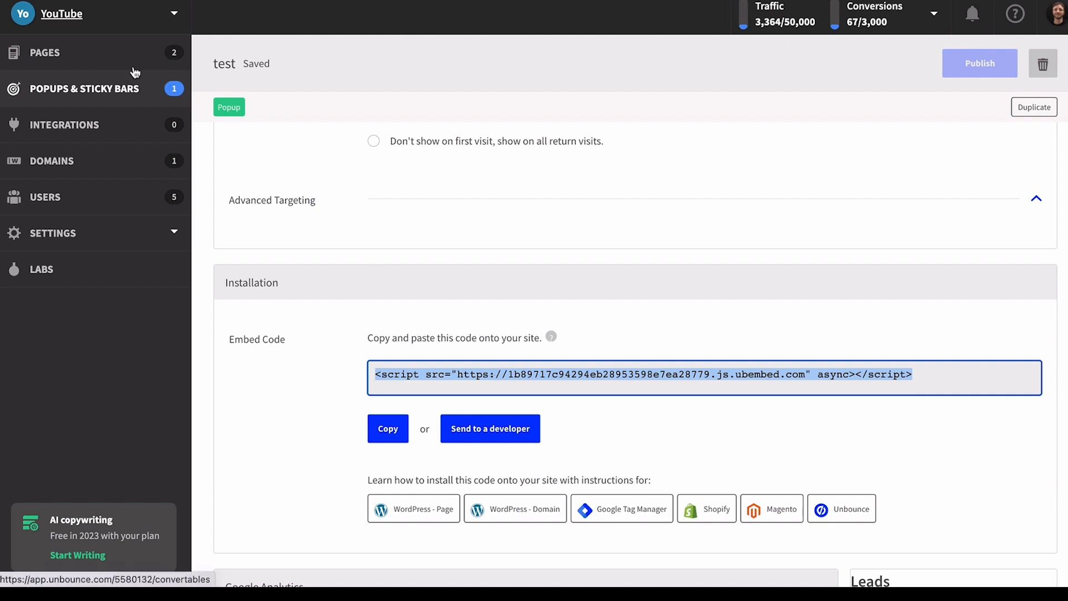
Open the First Variant of Test V1 copy 1 for editing and adjust its desktop page width to 894
left_click(115, 65)
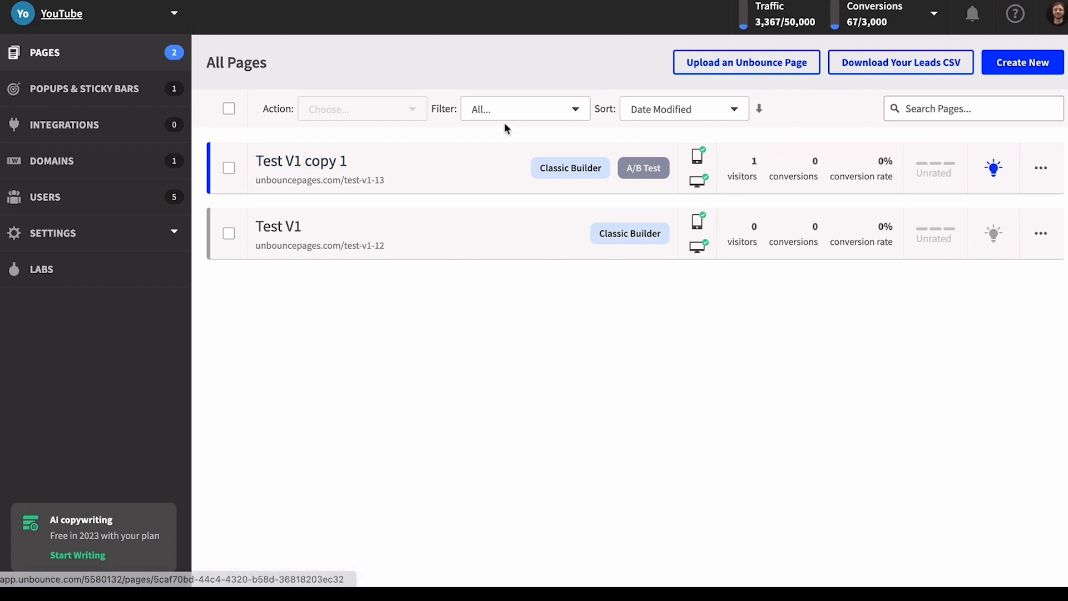
left_click(1041, 168)
left_click(974, 199)
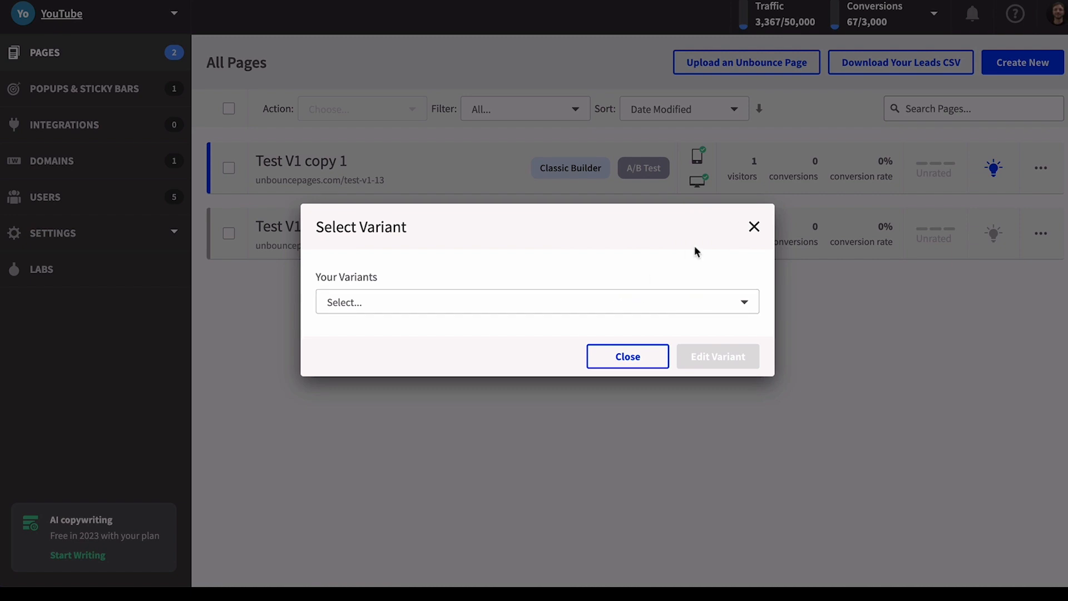
left_click(634, 301)
left_click(465, 355)
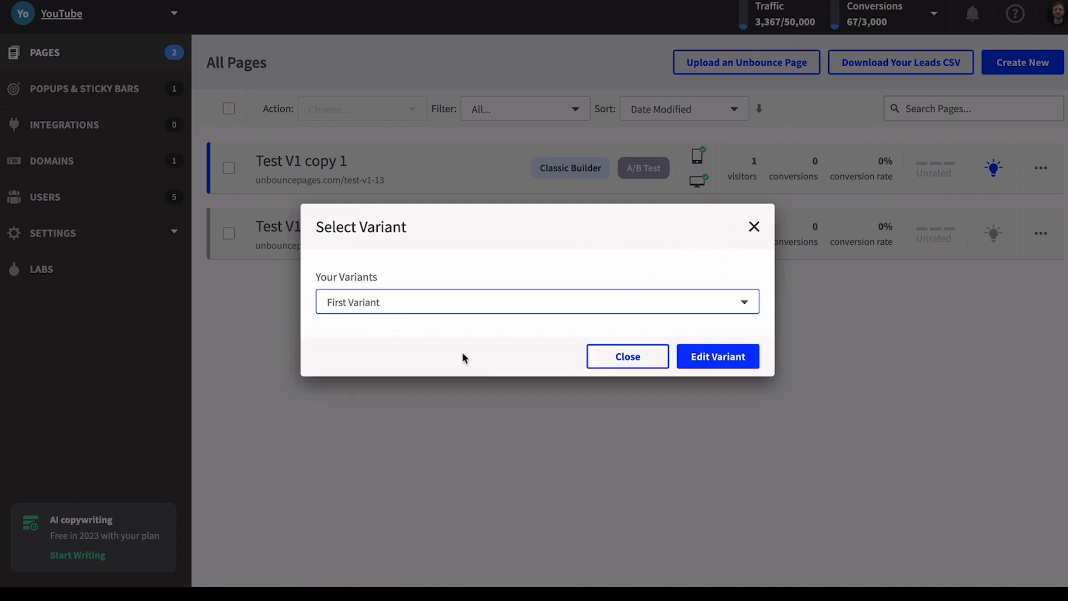
left_click(716, 356)
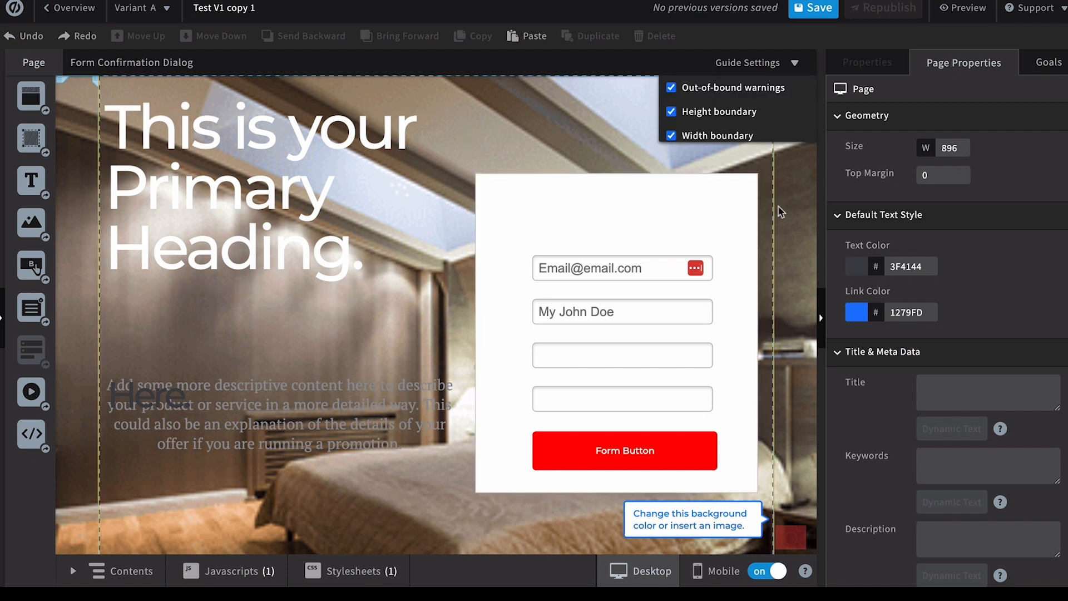
mouse_move(777, 82)
left_mouse_down()
mouse_move(786, 83)
mouse_move(777, 83)
left_mouse_up()
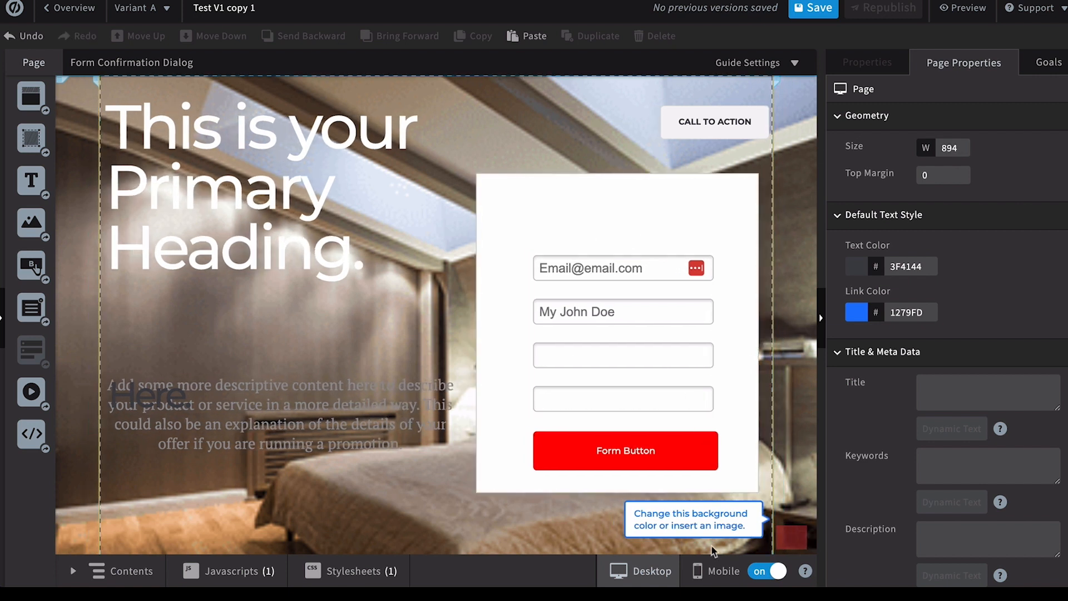
In the mobile view, move the heading, intro paragraph and form out of place, and apply the Layout Assistant to all sections
left_click(718, 571)
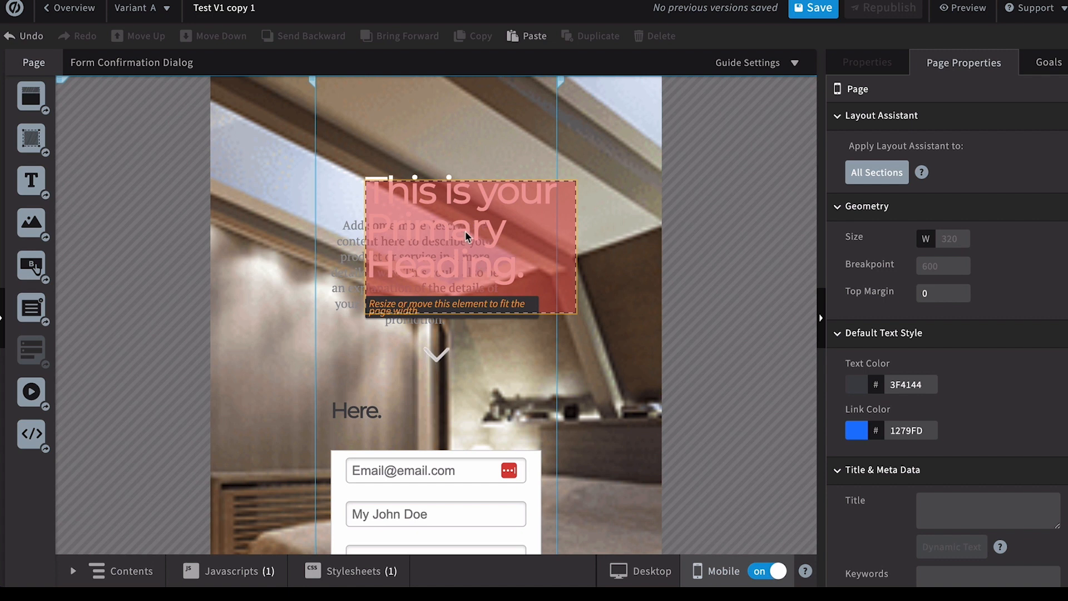
left_click_drag(466, 236, 439, 169)
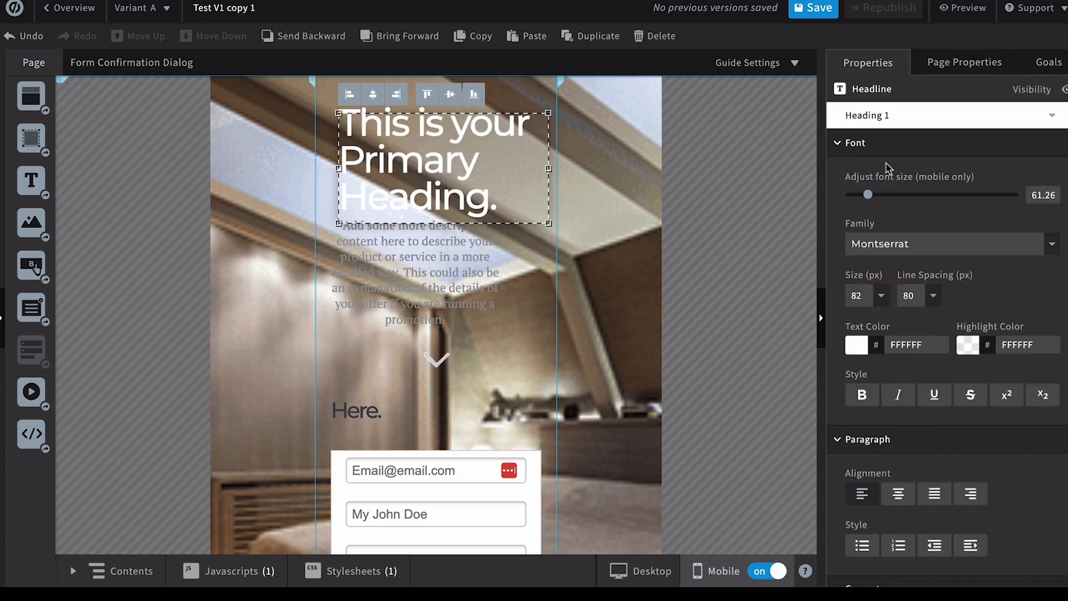
left_click(683, 131)
key("ctrl+z")
key("ctrl+z")
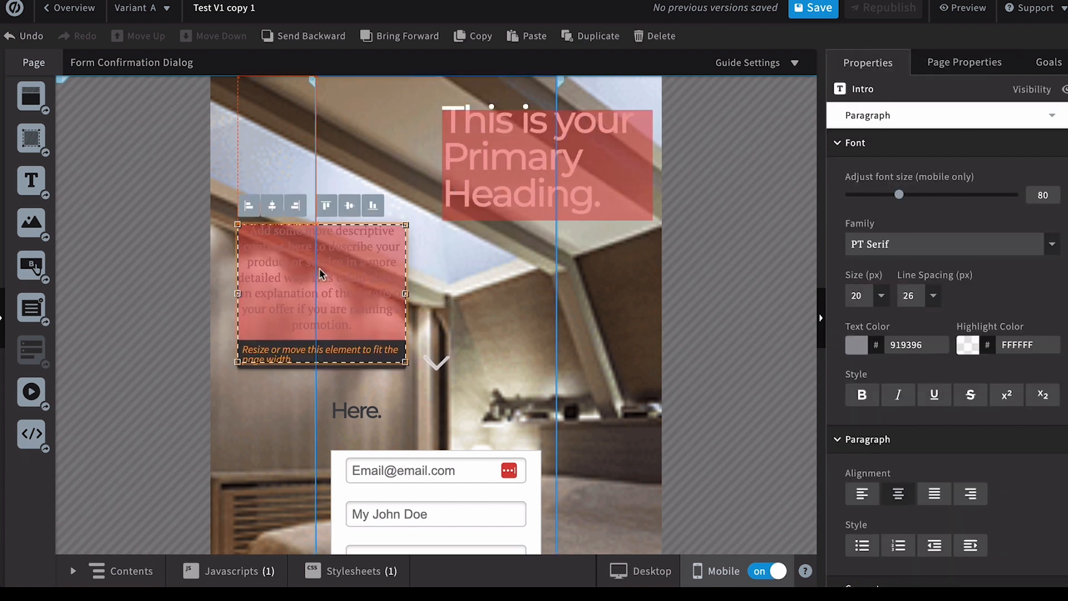
left_click_drag(434, 443, 553, 428)
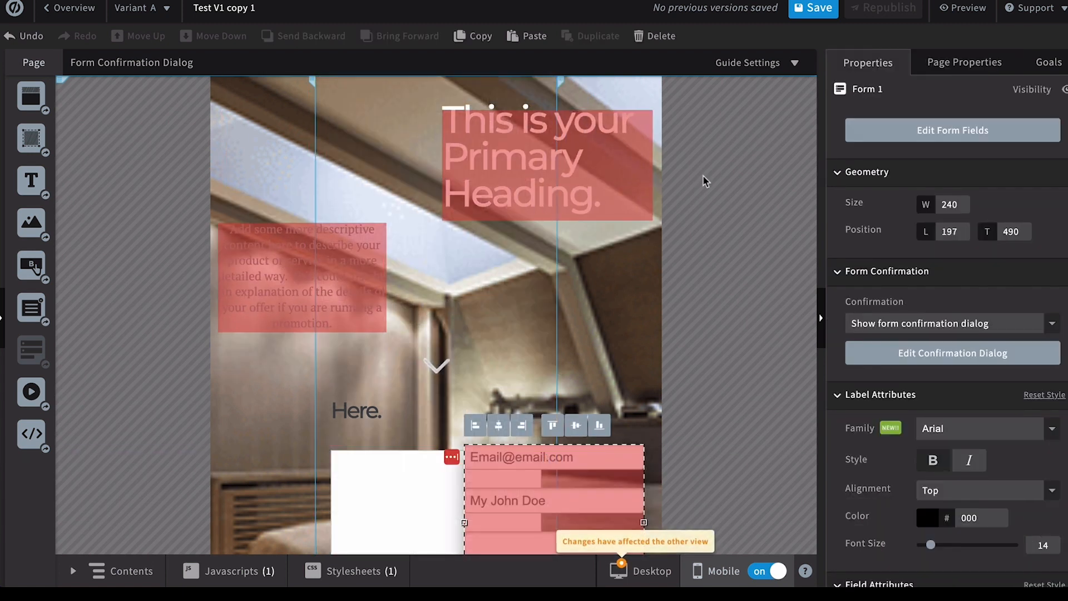
left_click(718, 174)
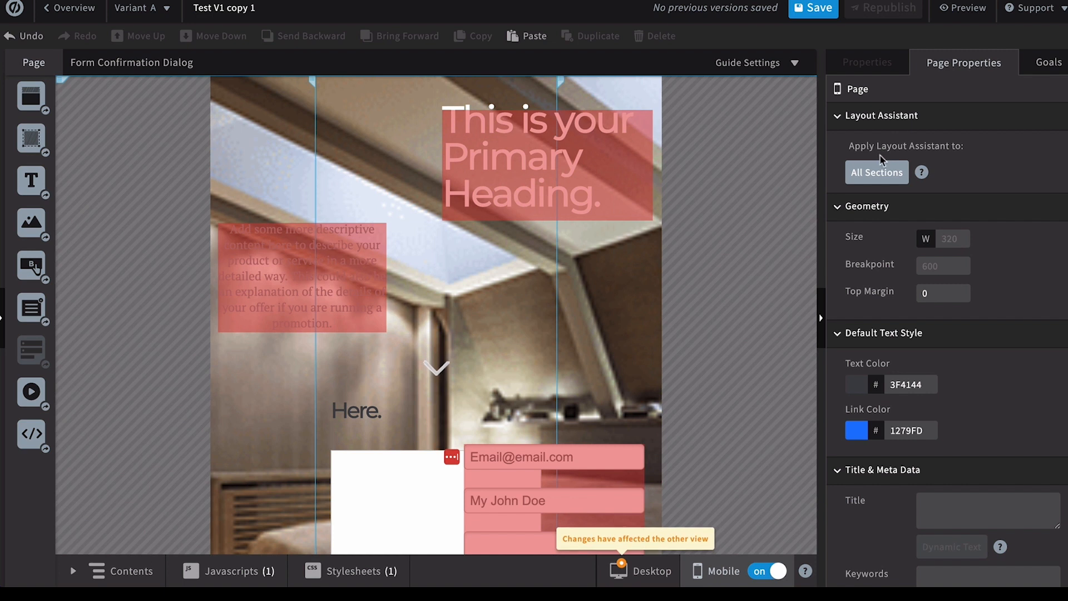
left_click(876, 173)
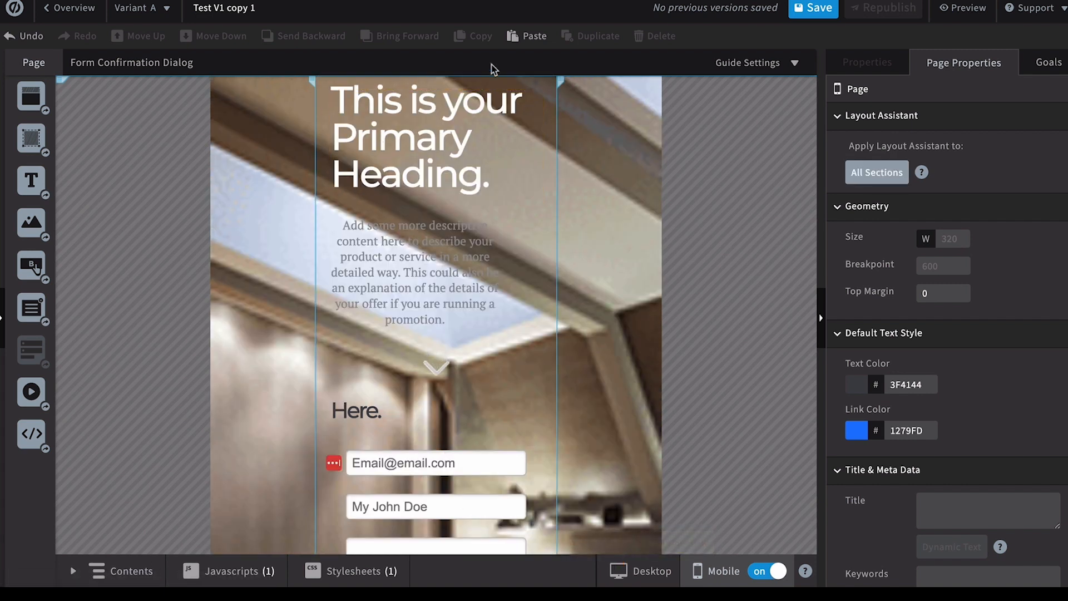
Nudge the primary heading slightly sideways in the mobile view and compare the desktop and mobile layouts down to the company logos
mouse_move(439, 107)
left_mouse_down()
mouse_move(595, 123)
mouse_move(443, 108)
left_mouse_up()
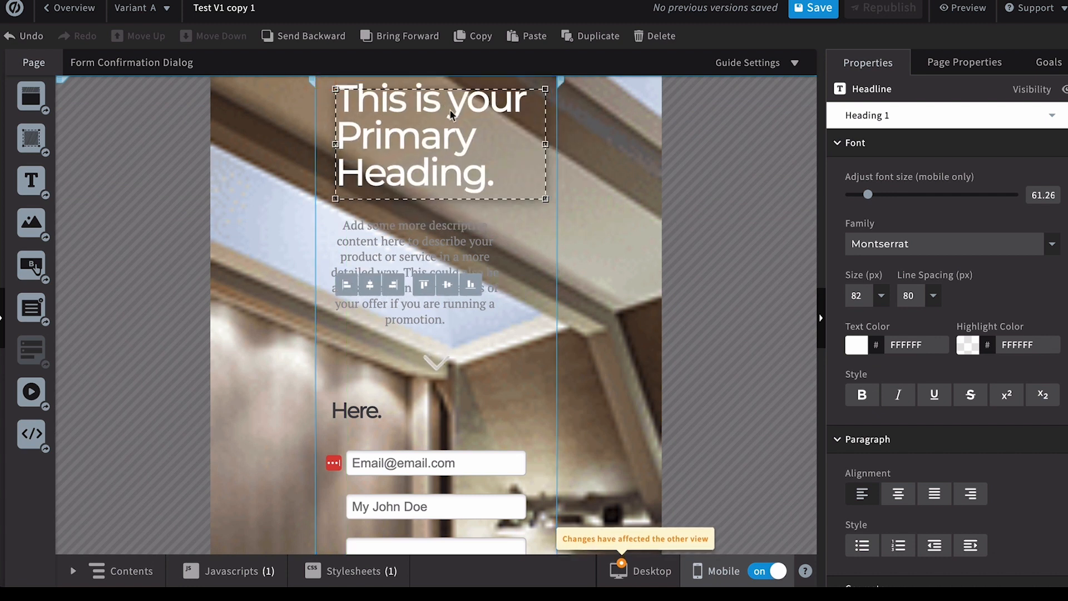
left_click(618, 569)
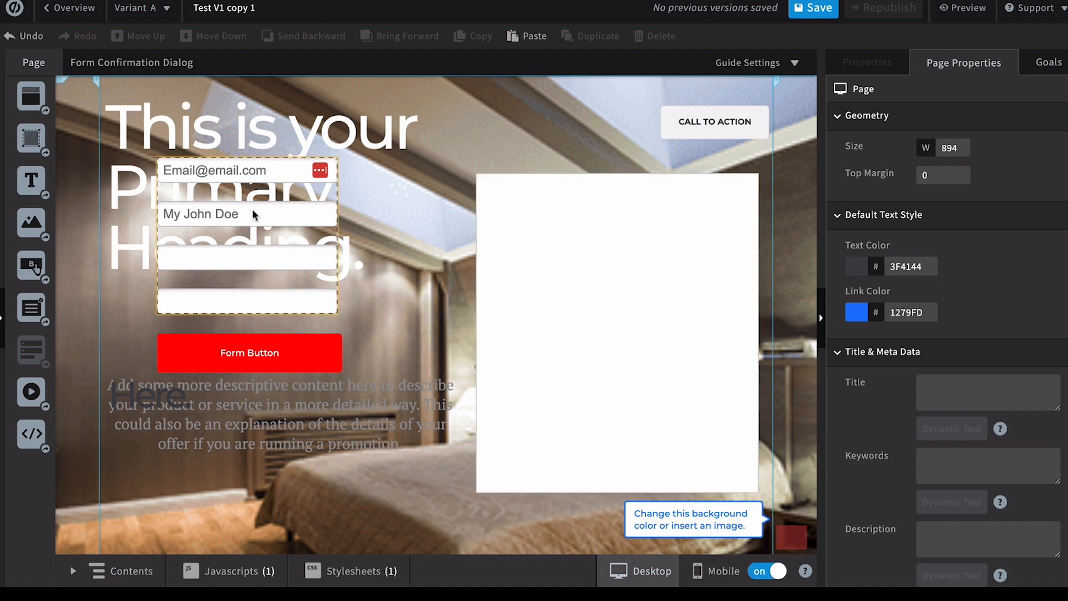
scroll(408, 277, "down", 10)
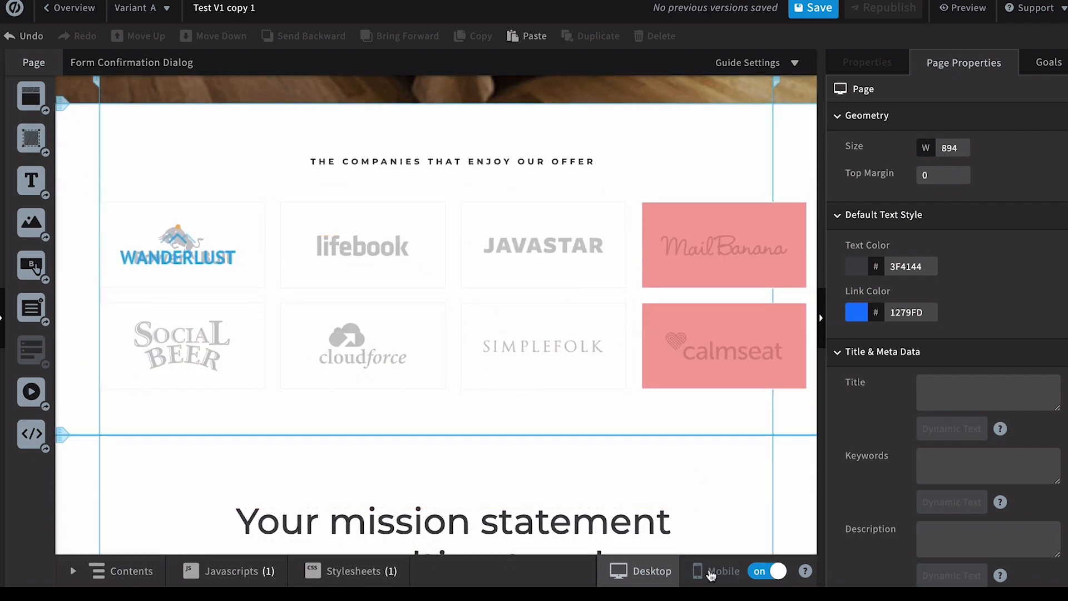
left_click(710, 571)
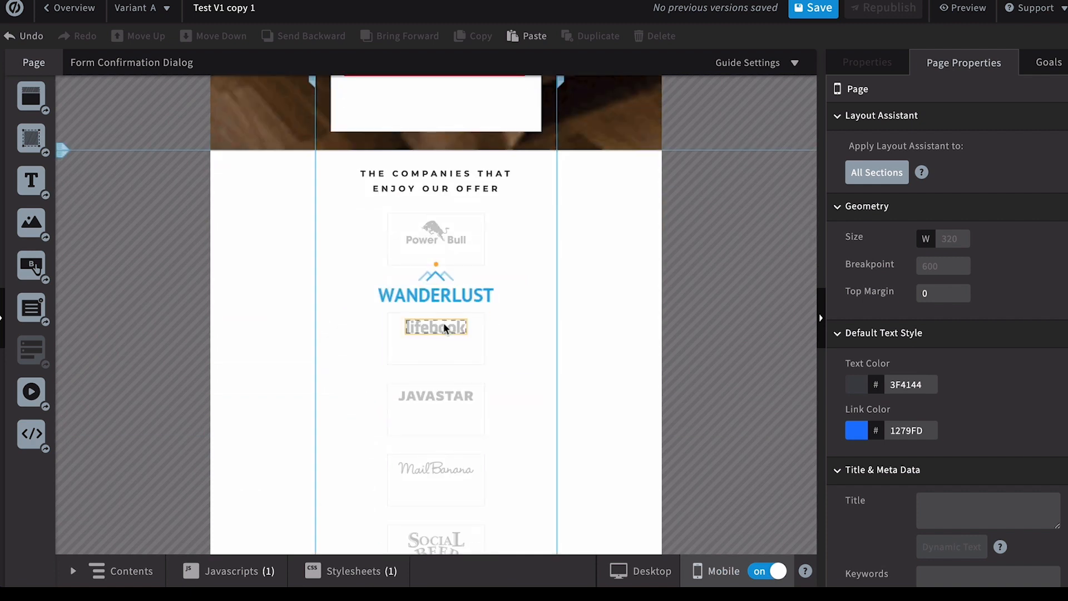
In the desktop view, move the lifebook logo up onto the companies heading and check its placement in the mobile view
left_click(633, 571)
scroll(419, 346, "up", 10)
scroll(412, 311, "down", 4)
left_click_drag(371, 286, 516, 183)
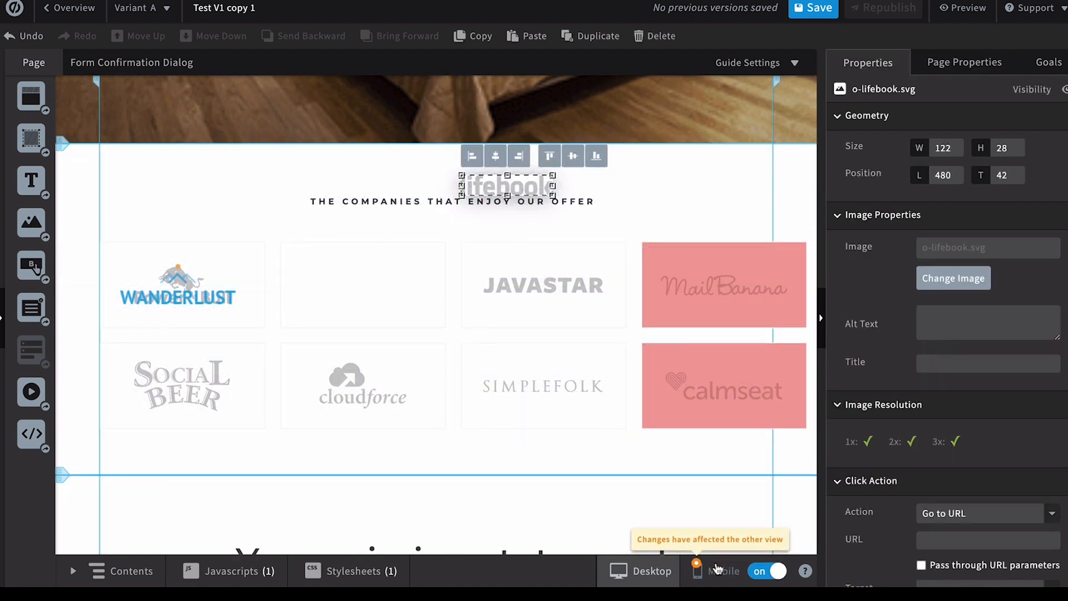
left_click(717, 569)
scroll(359, 263, "down", 4)
scroll(359, 263, "down", 4)
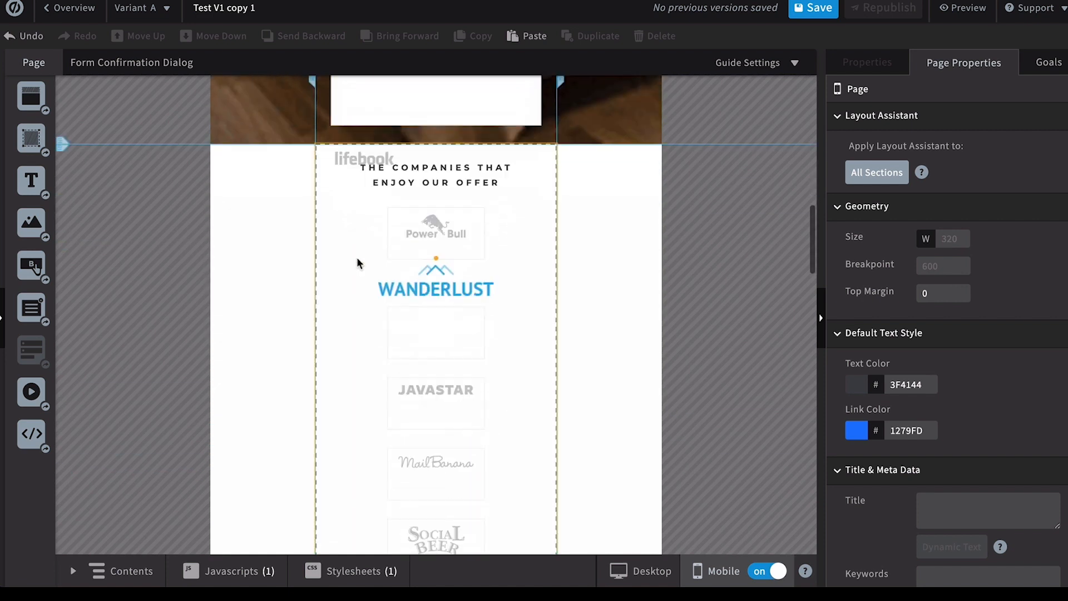
Undo the lifebook logo move from the desktop view and check the logo section in the mobile view
left_click(644, 582)
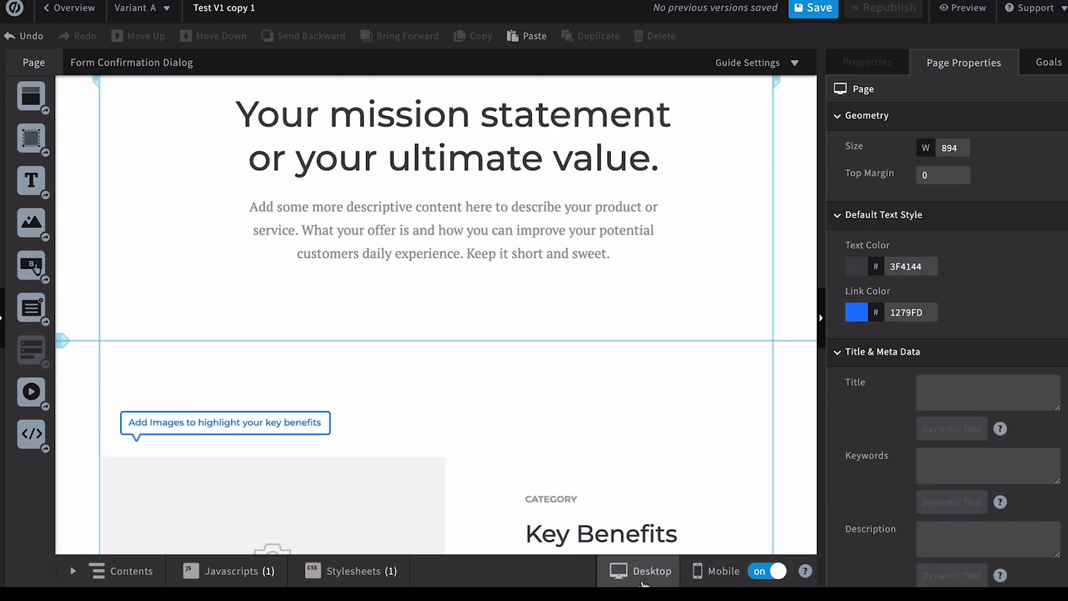
key("super+z")
key("super+z")
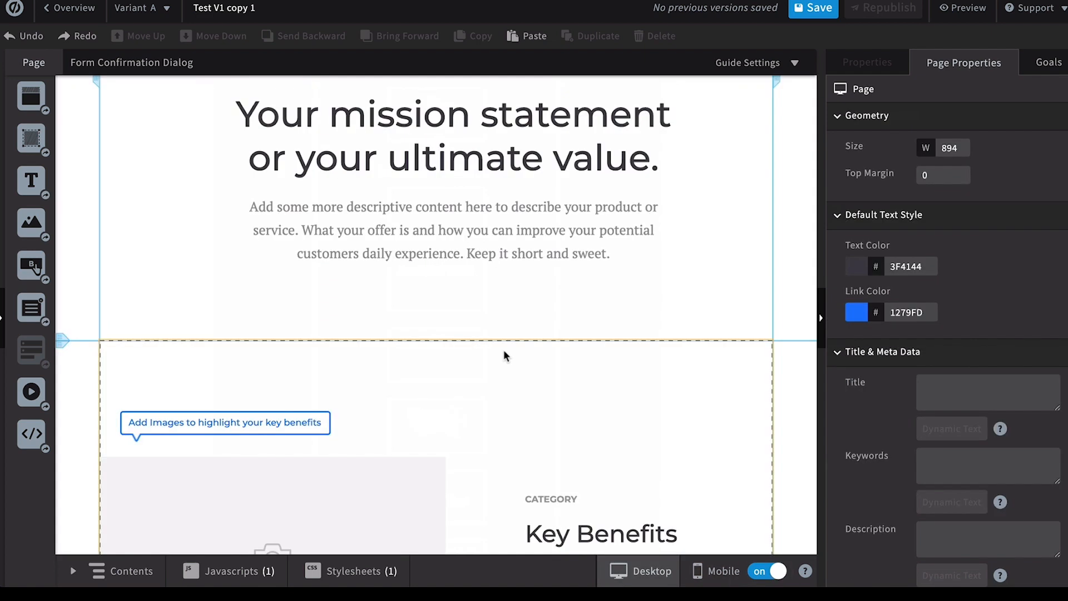
left_click(712, 570)
scroll(453, 345, "down", 2)
scroll(460, 343, "up", 3)
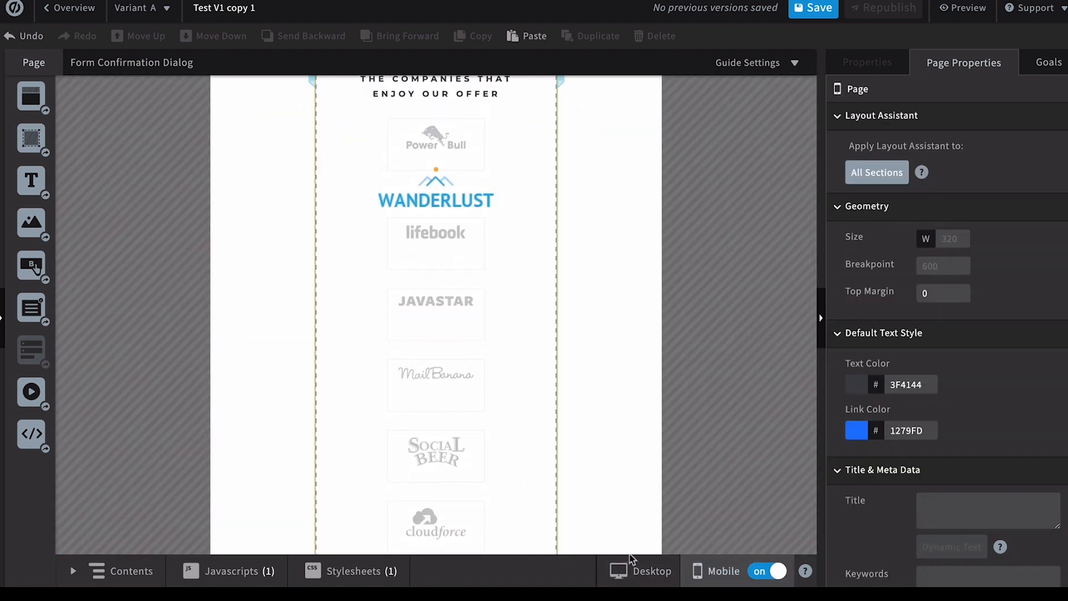
Move the lifebook logo out of its card onto the companies heading in the desktop view again and inspect the mobile logo list
left_click(644, 570)
scroll(400, 293, "down", 4)
scroll(402, 294, "up", 3)
scroll(402, 294, "up", 4)
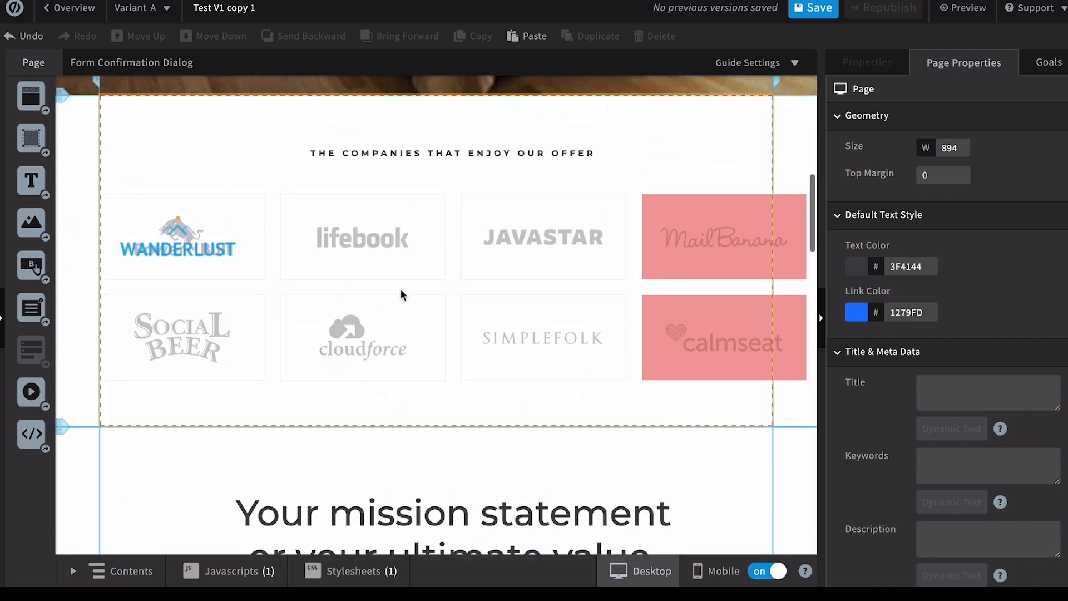
scroll(357, 236, "up", 1)
left_click_drag(362, 286, 555, 191)
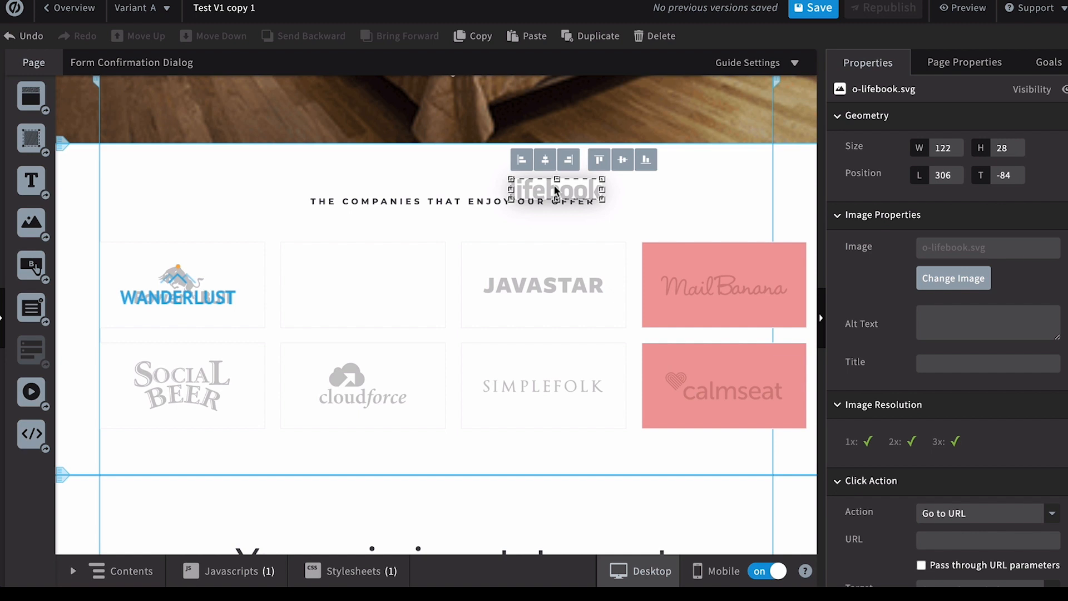
left_click(710, 571)
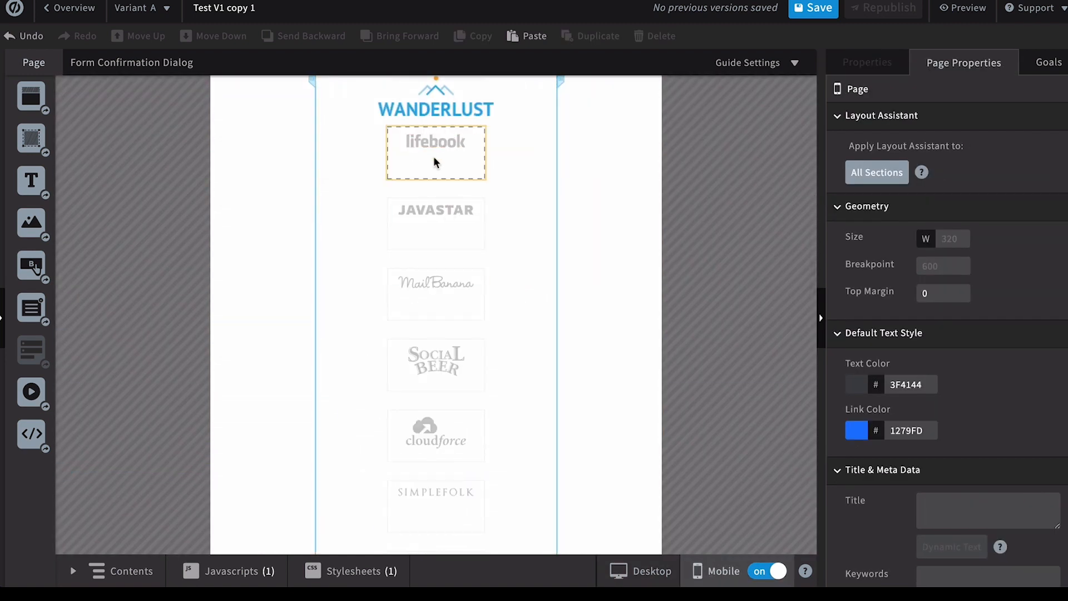
scroll(434, 162, "up", 1)
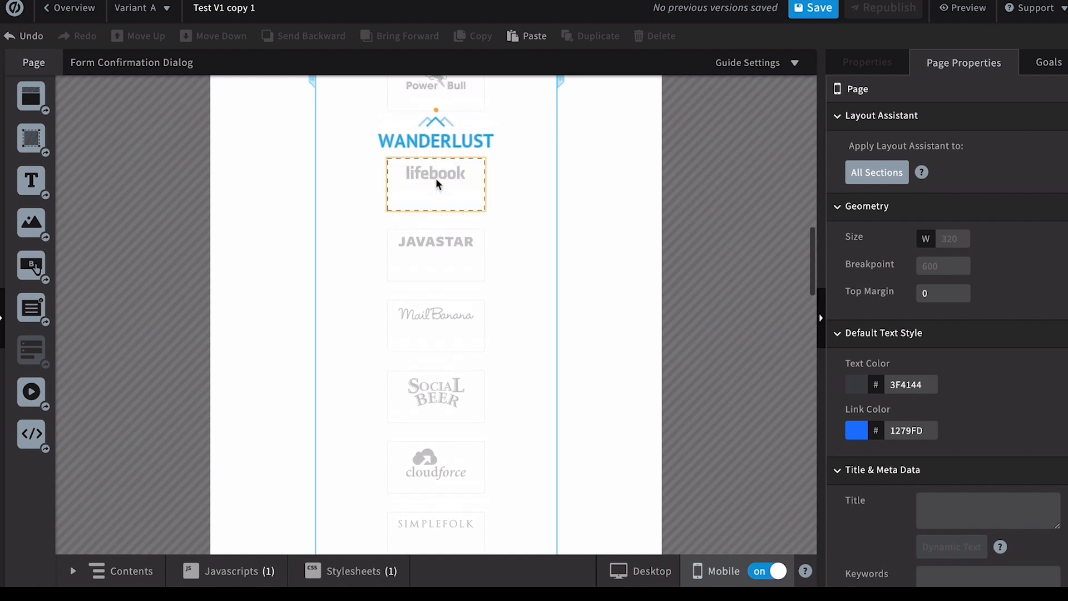
scroll(437, 184, "up", 5)
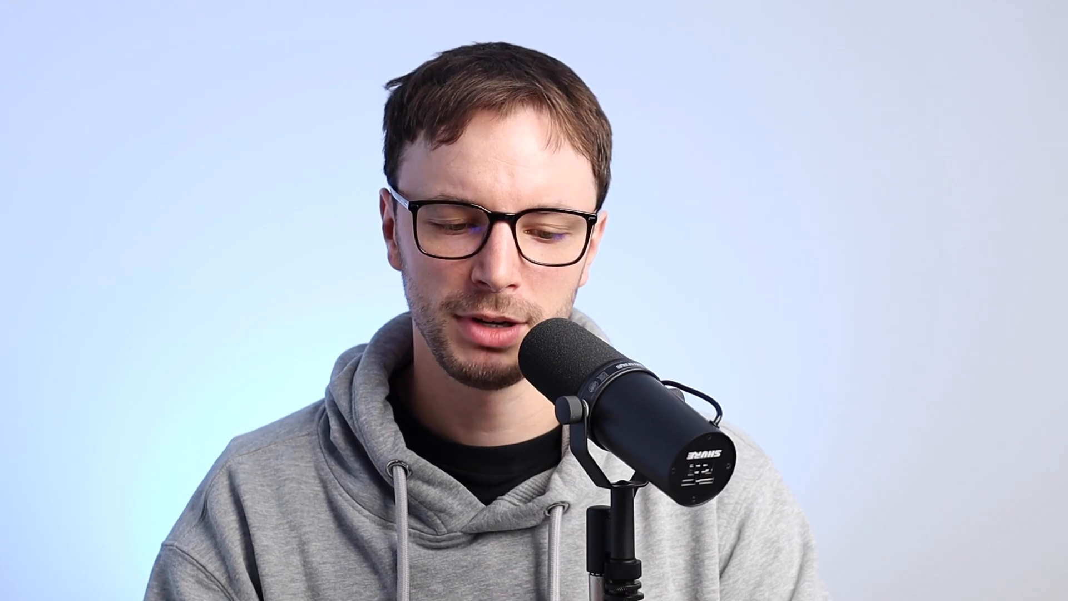